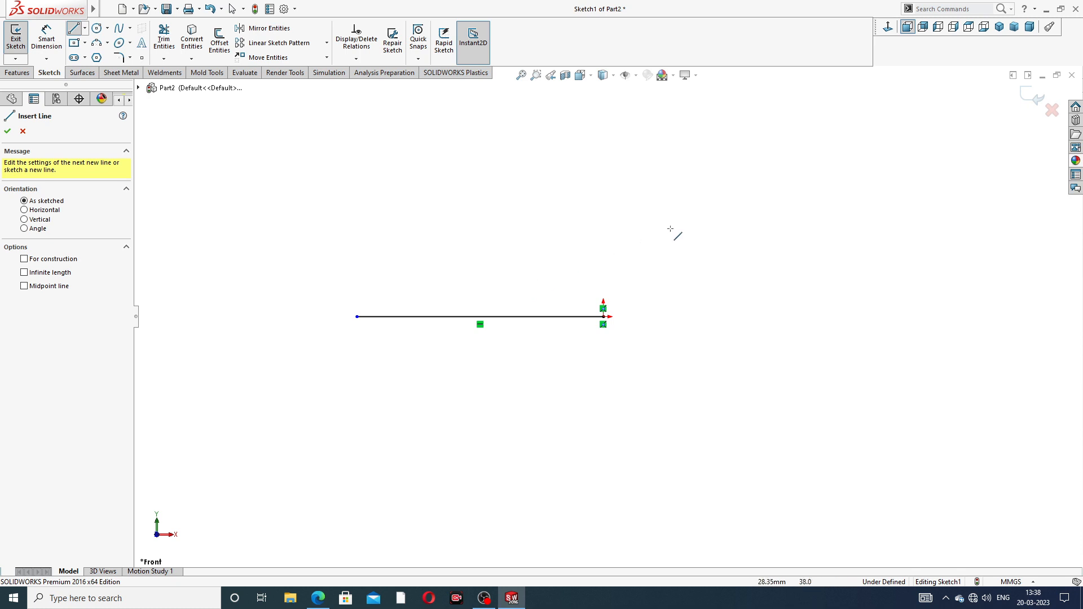
- Draw a line from the origin sloping down to the right, about 56 mm across and 23 mm down
click(603, 317)
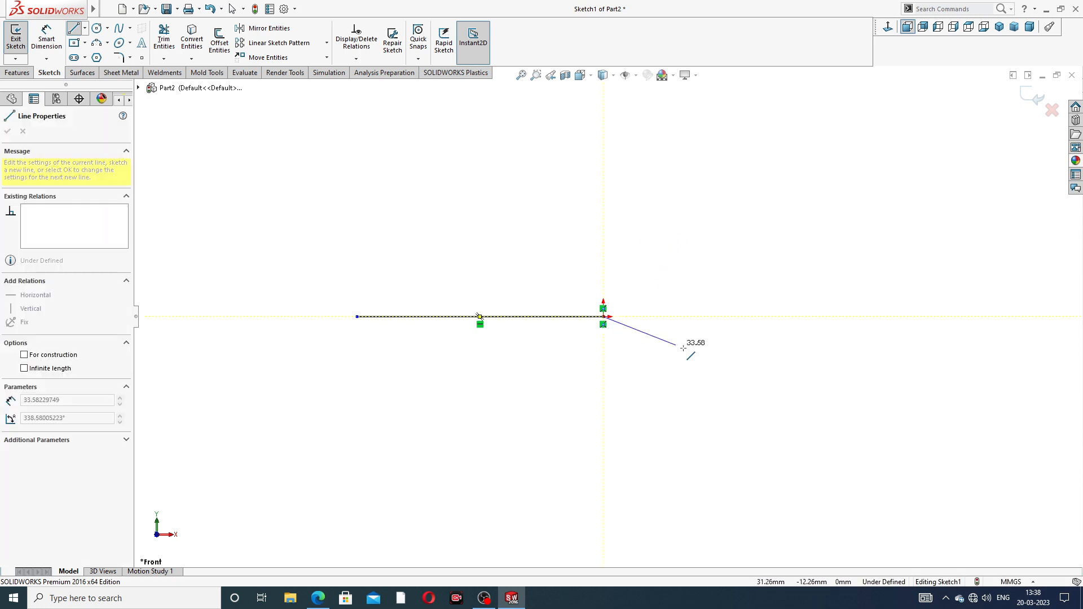
click(733, 368)
right_click(784, 232)
click(807, 278)
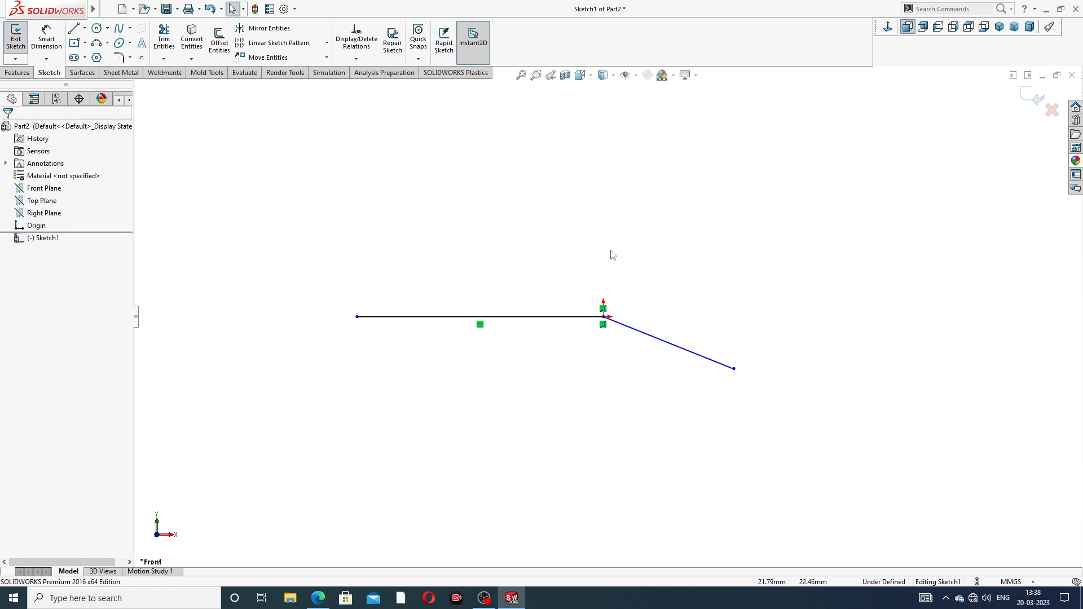
- Draw a separate line above and right of the origin, about 66 mm long and rising rightward at about 19°
click(74, 29)
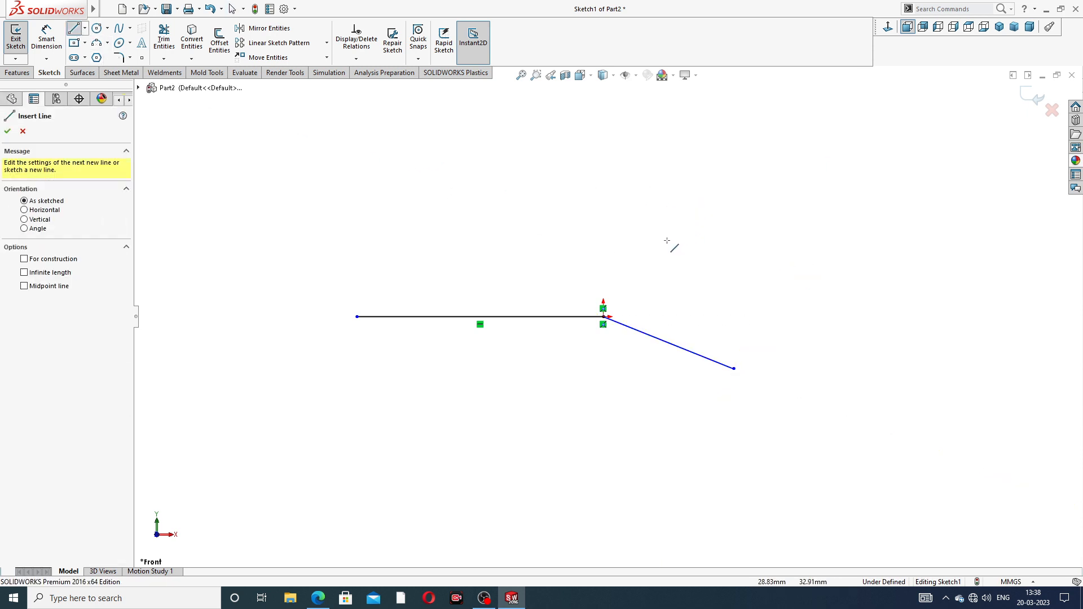
click(663, 240)
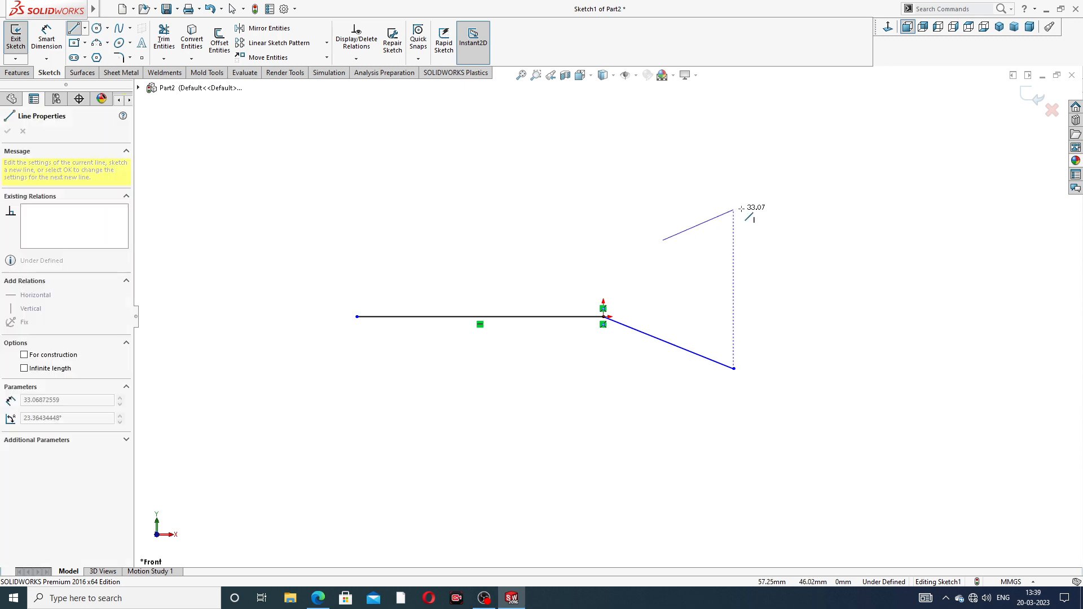
click(807, 190)
right_click(835, 154)
click(925, 163)
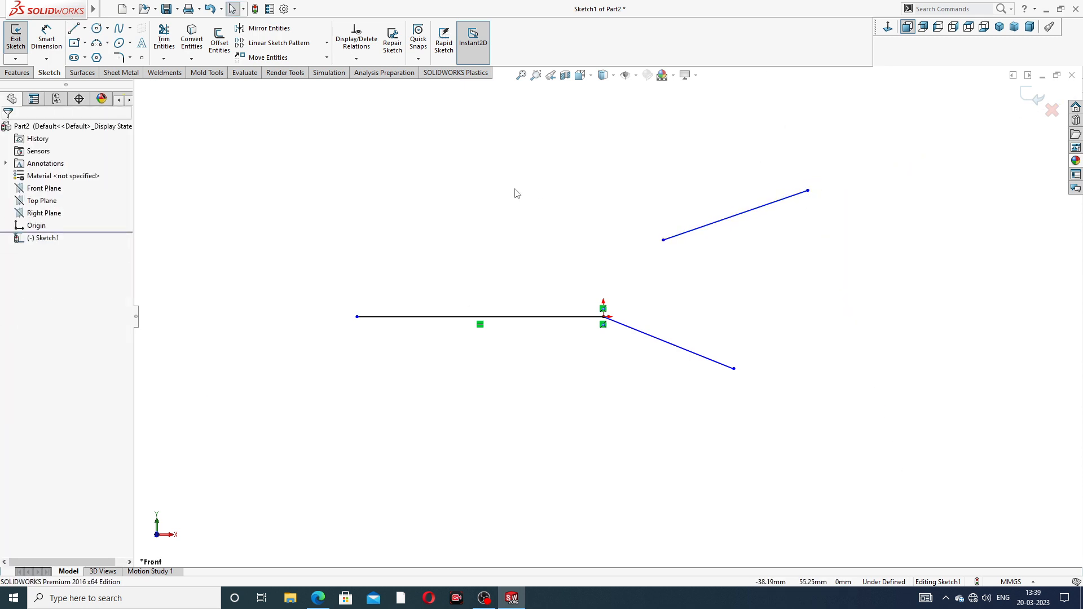
- Draw a horizontal centerline about 73 mm long from the origin to the right
click(85, 28)
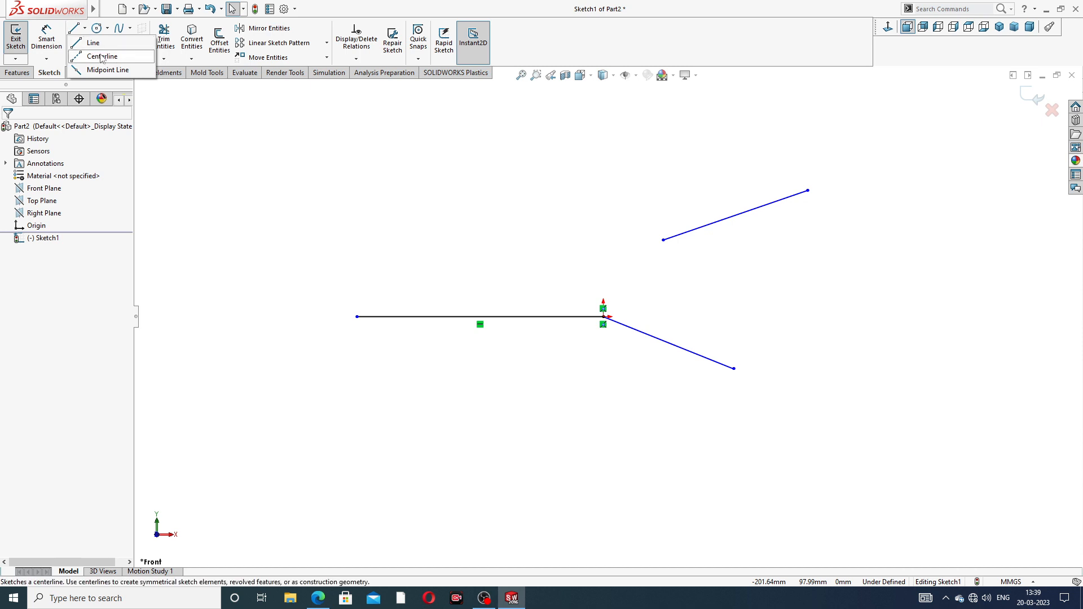
click(96, 53)
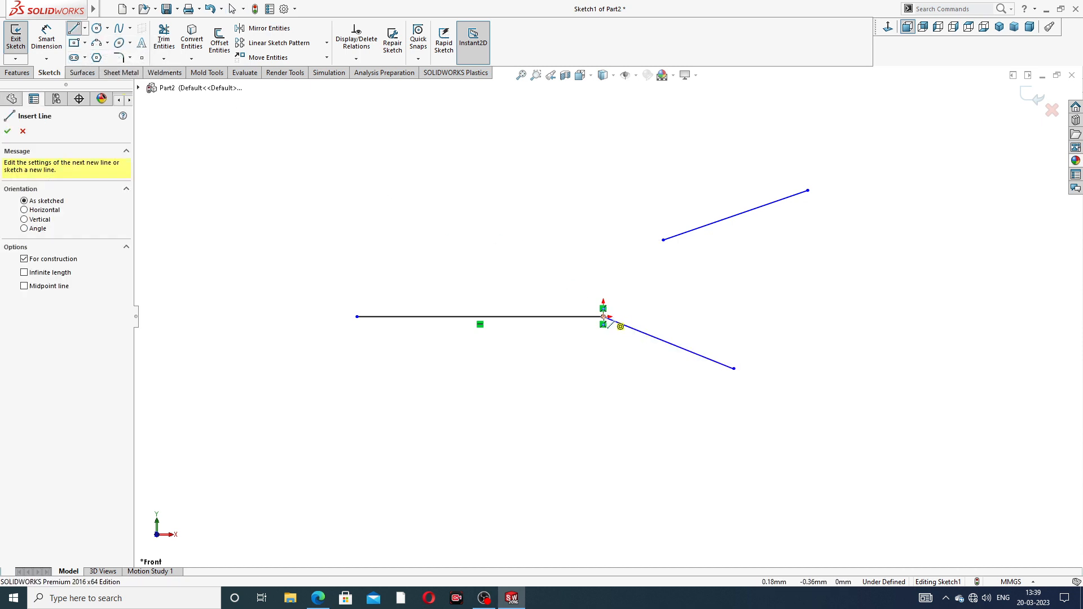
click(603, 317)
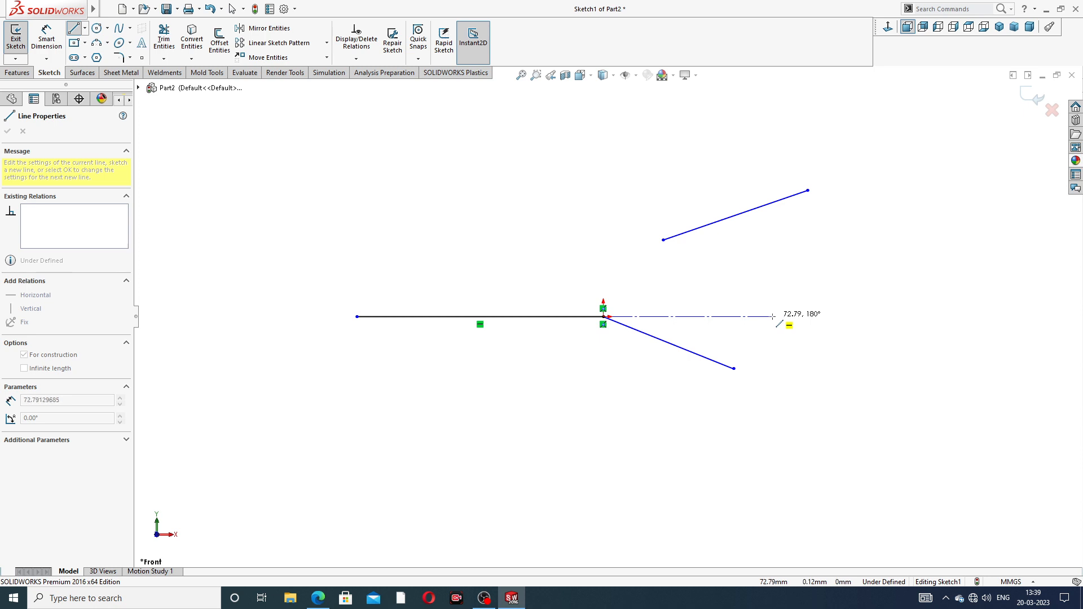
click(773, 317)
right_click(792, 245)
click(821, 290)
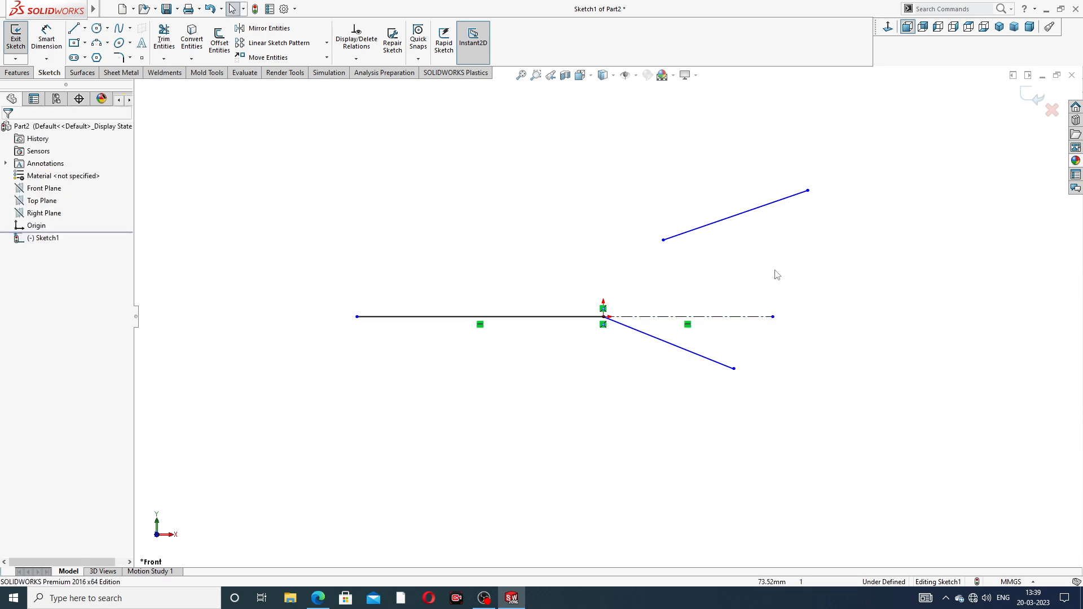
- Draw a circle of about 51 mm radius centered on the right end of the centerline
click(97, 28)
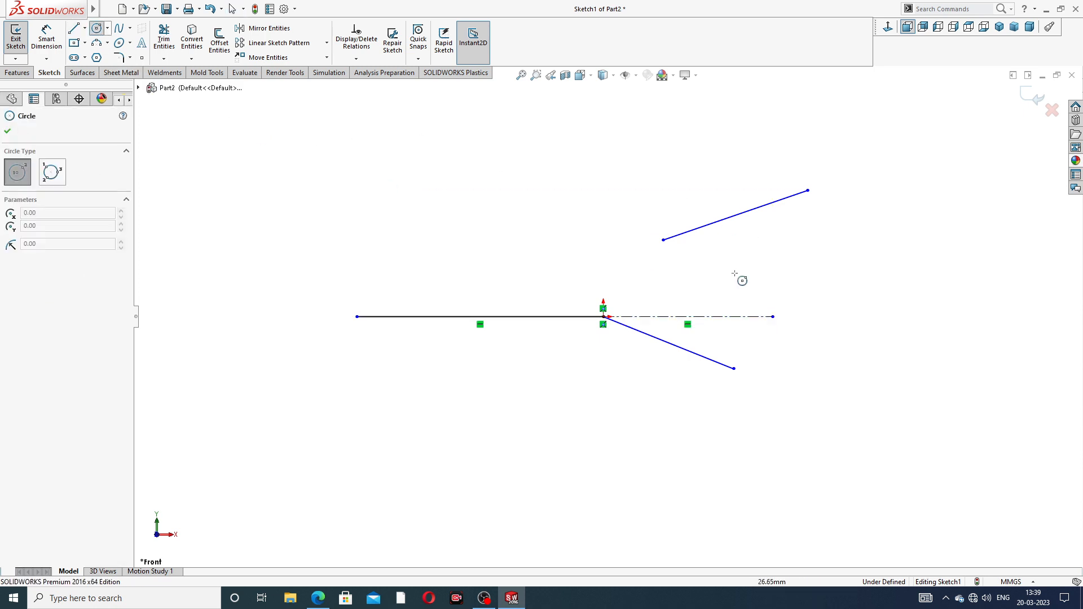
click(773, 317)
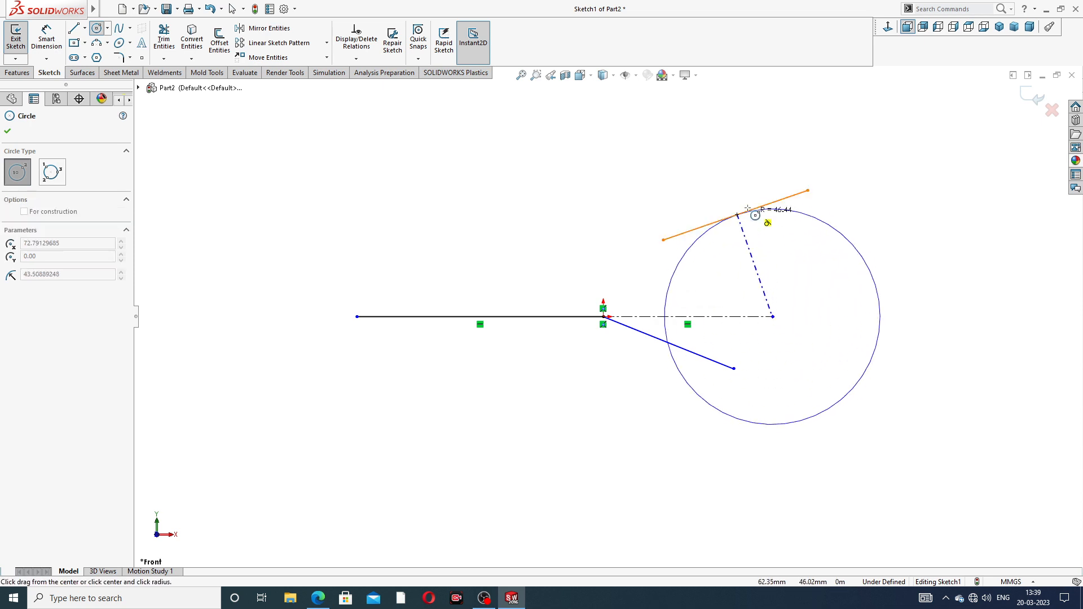
click(737, 212)
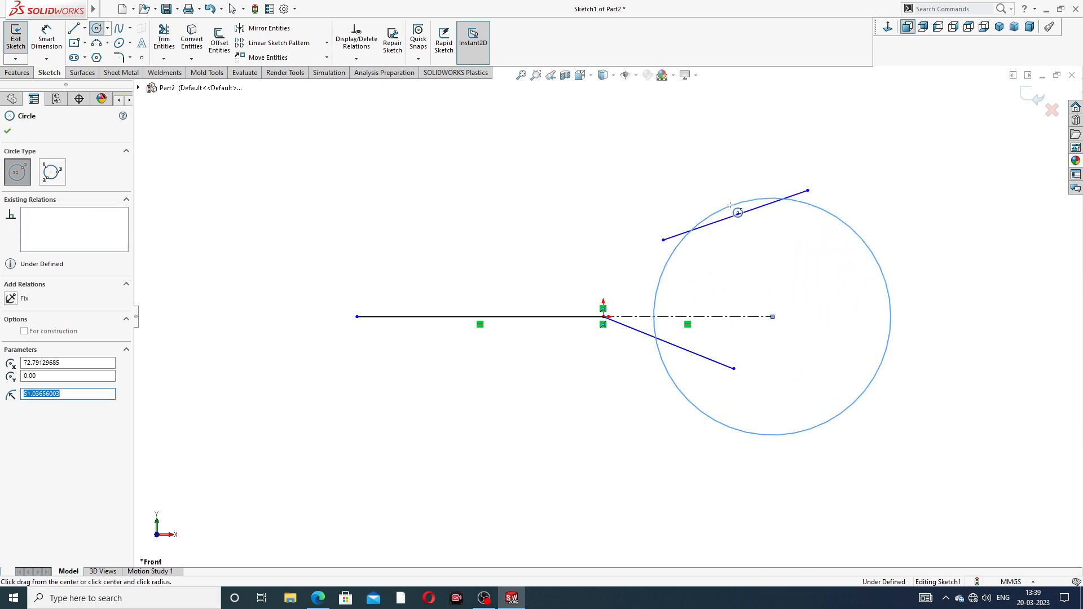
right_click(849, 159)
click(866, 164)
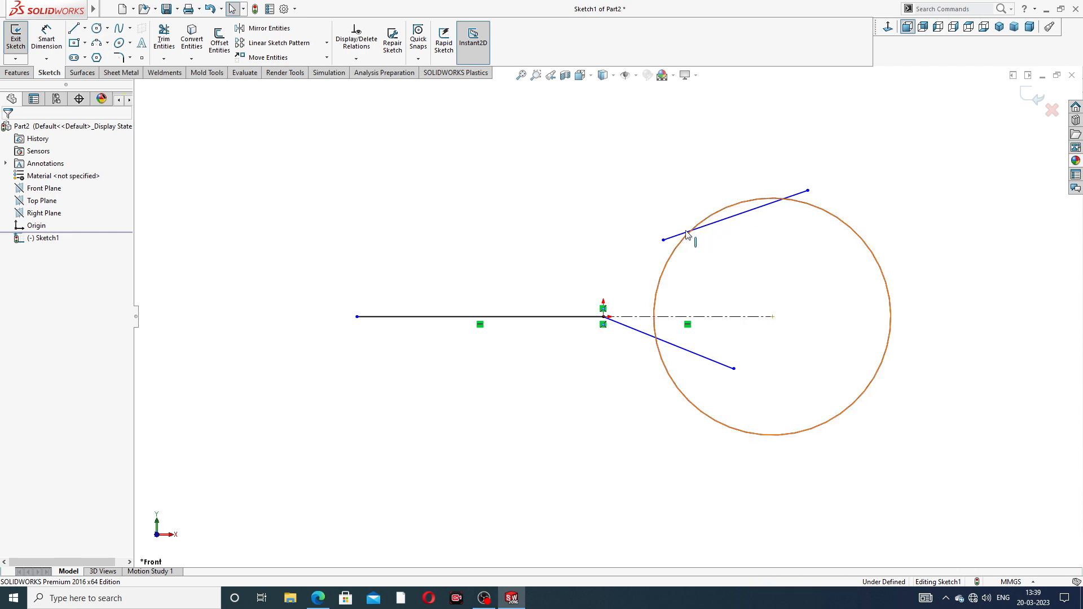
- Make the upper sloping line and the circle tangent
click(709, 224)
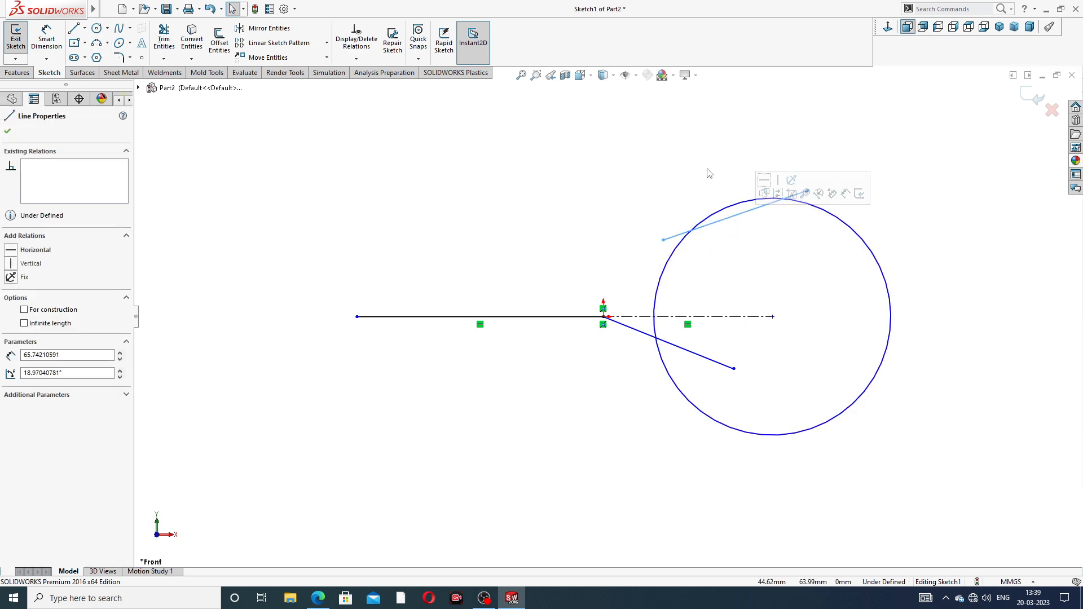
click(708, 183)
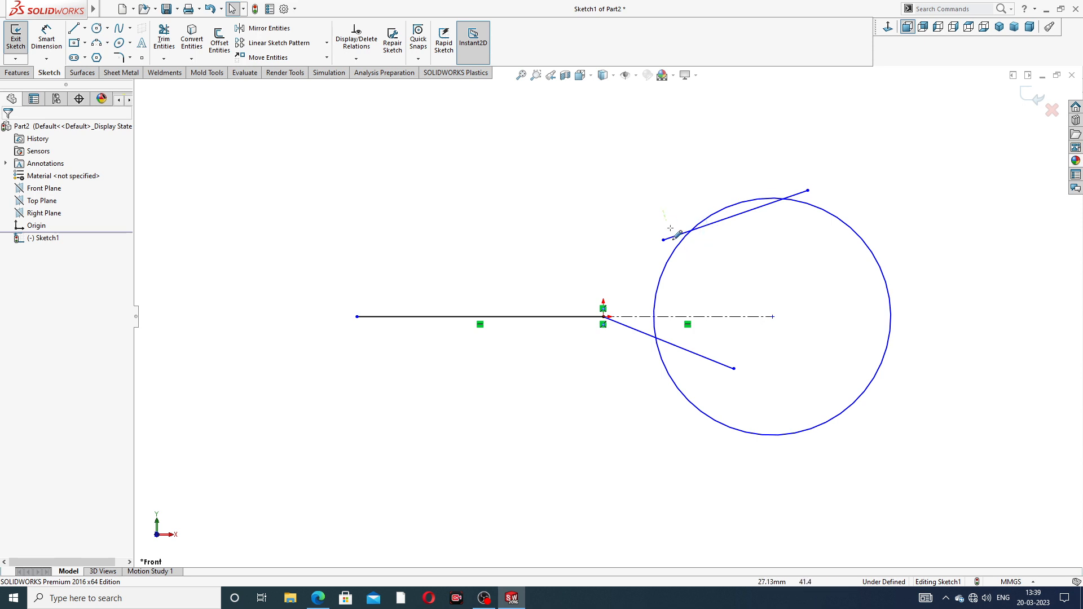
drag(670, 228, 715, 244)
click(749, 202)
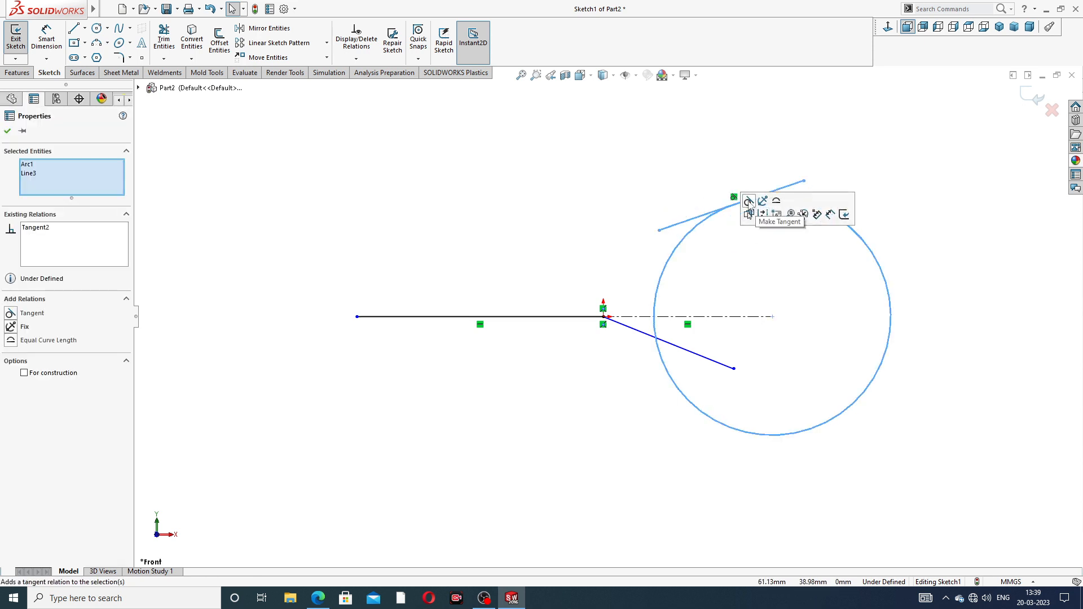
click(694, 168)
- Make the lower sloping line from the origin and the circle tangent
drag(630, 383, 698, 337)
click(723, 299)
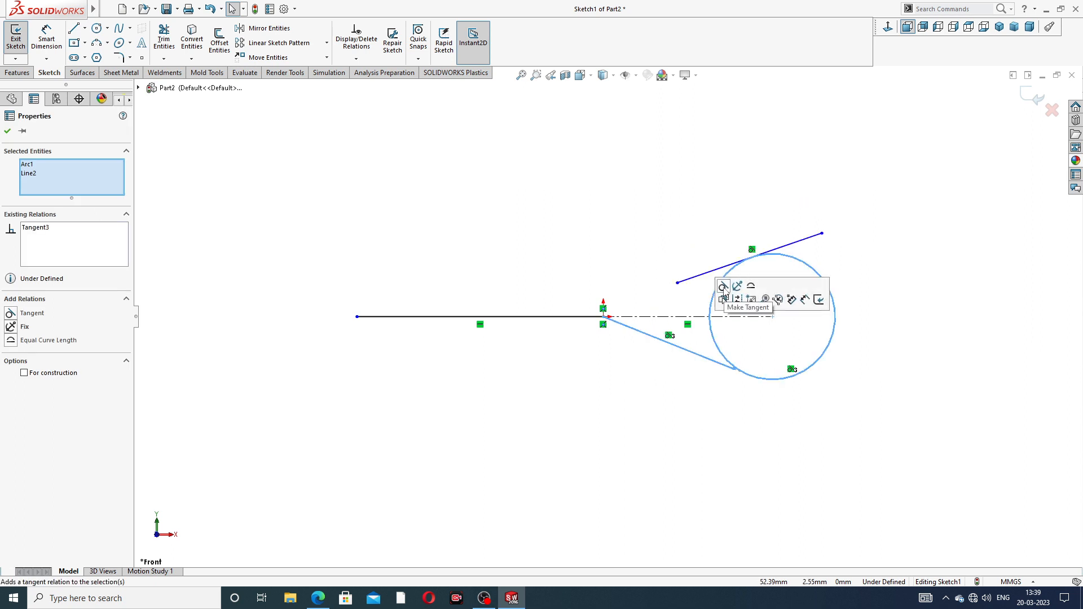
click(727, 215)
- Make the free endpoint of the lower sloping line coincident with the circle
scroll(750, 376, down, 8)
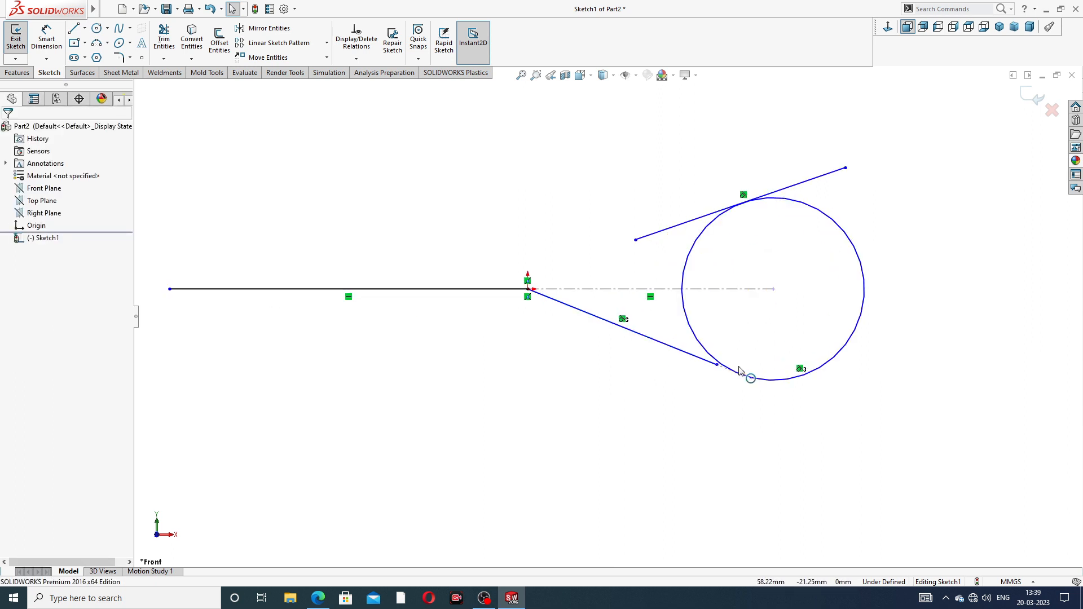
drag(659, 349, 718, 370)
click(653, 363)
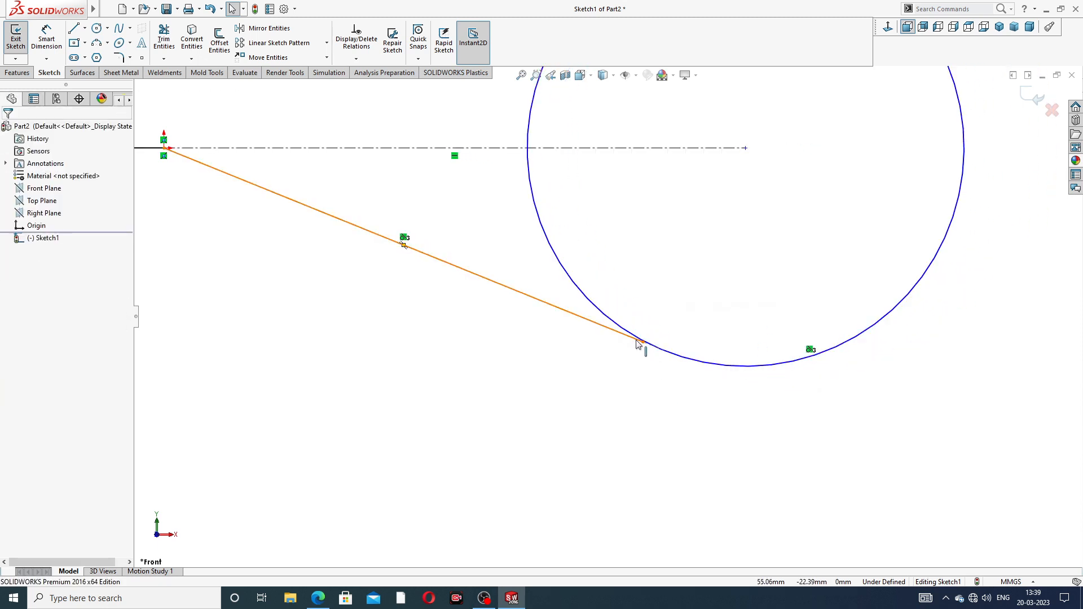
click(643, 343)
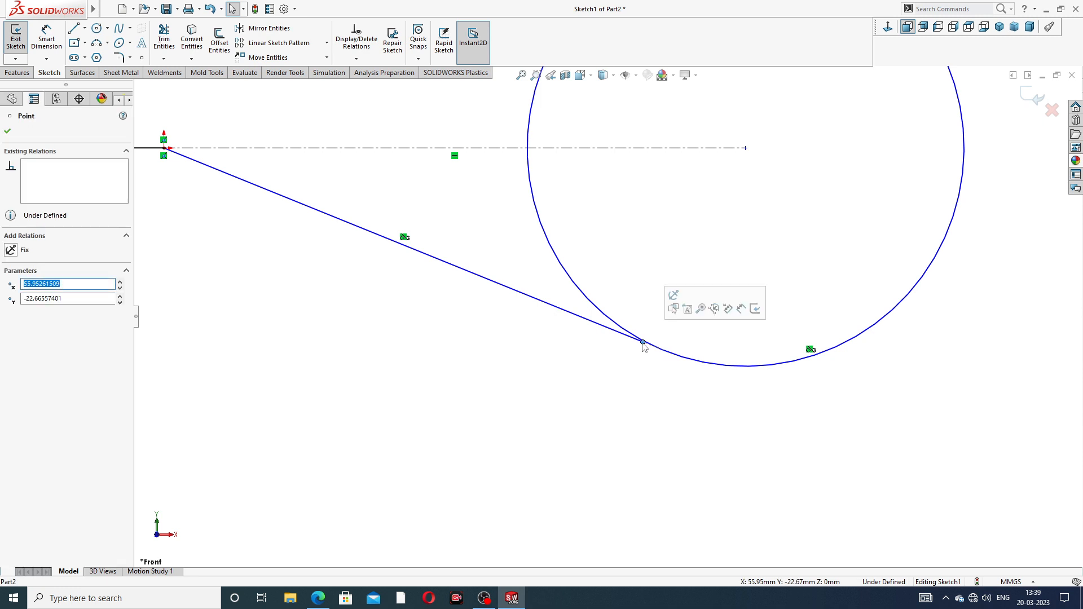
ctrl+click(627, 337)
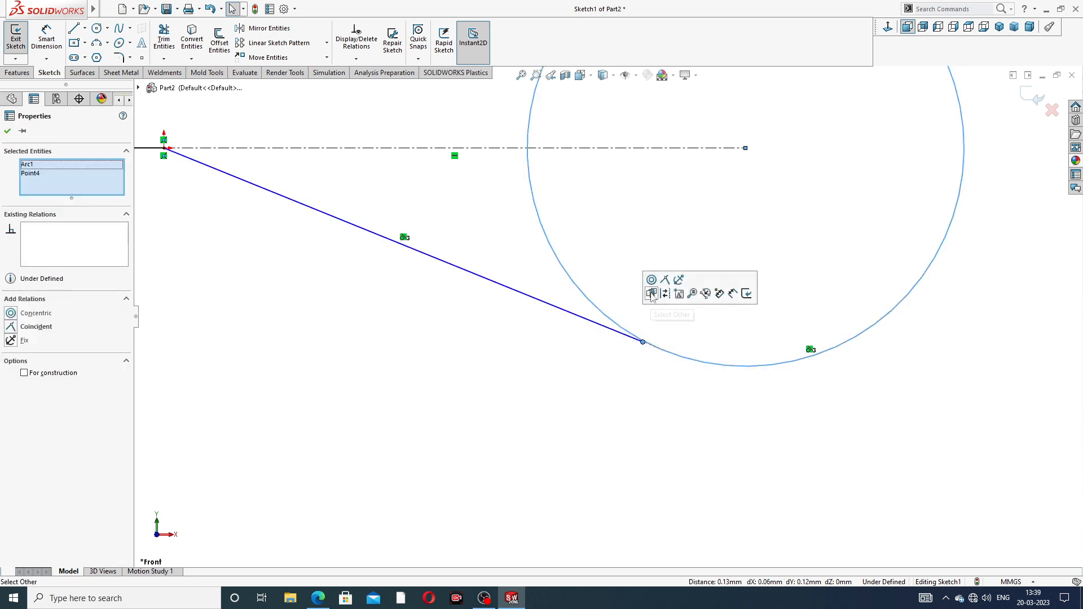
click(666, 281)
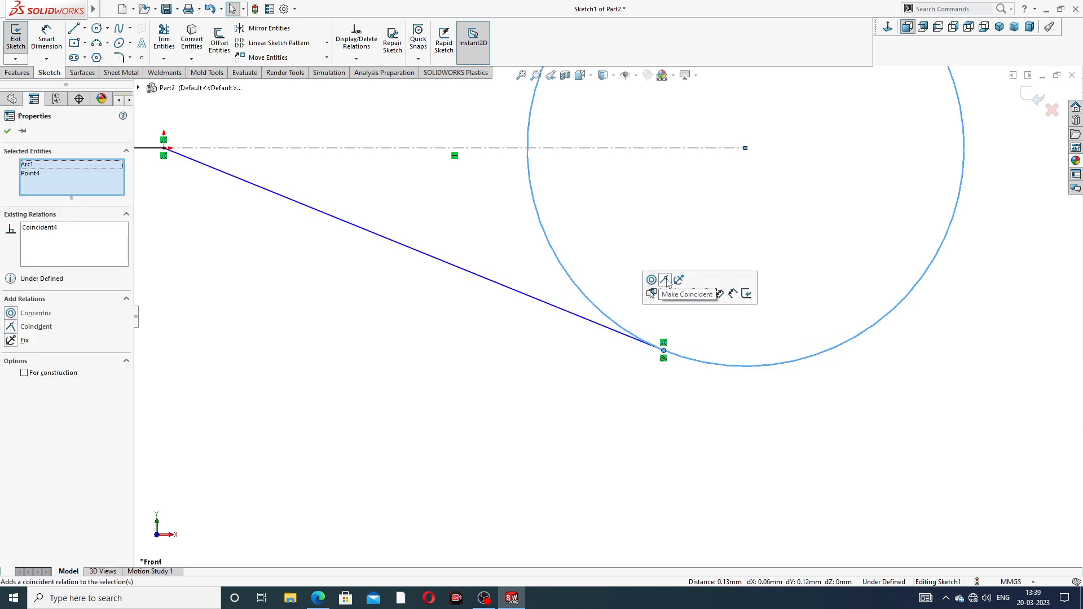
click(659, 229)
scroll(658, 228, up, 5)
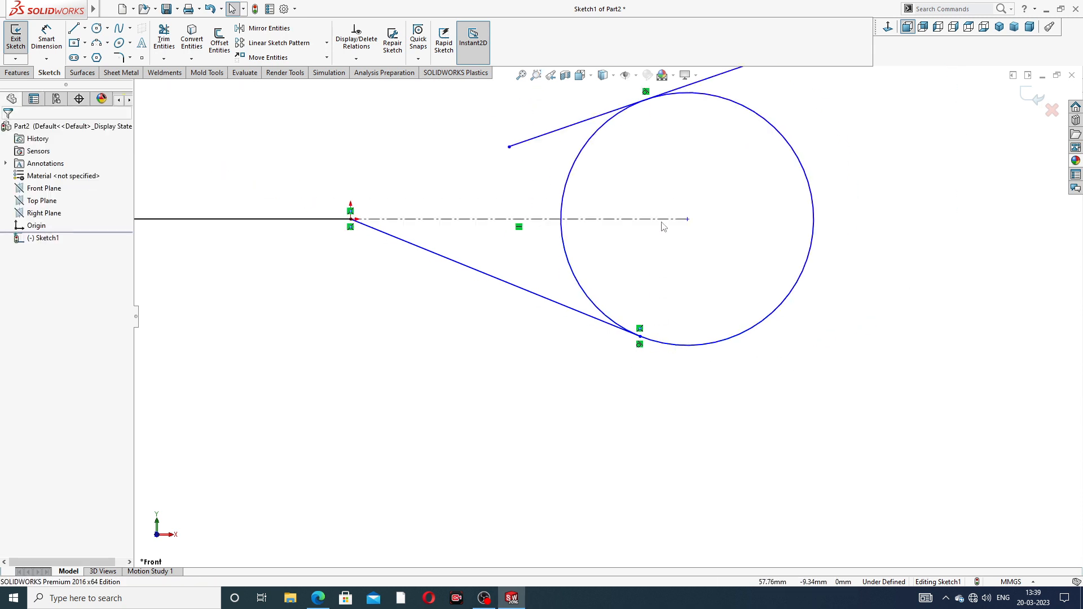
scroll(498, 278, down, 2)
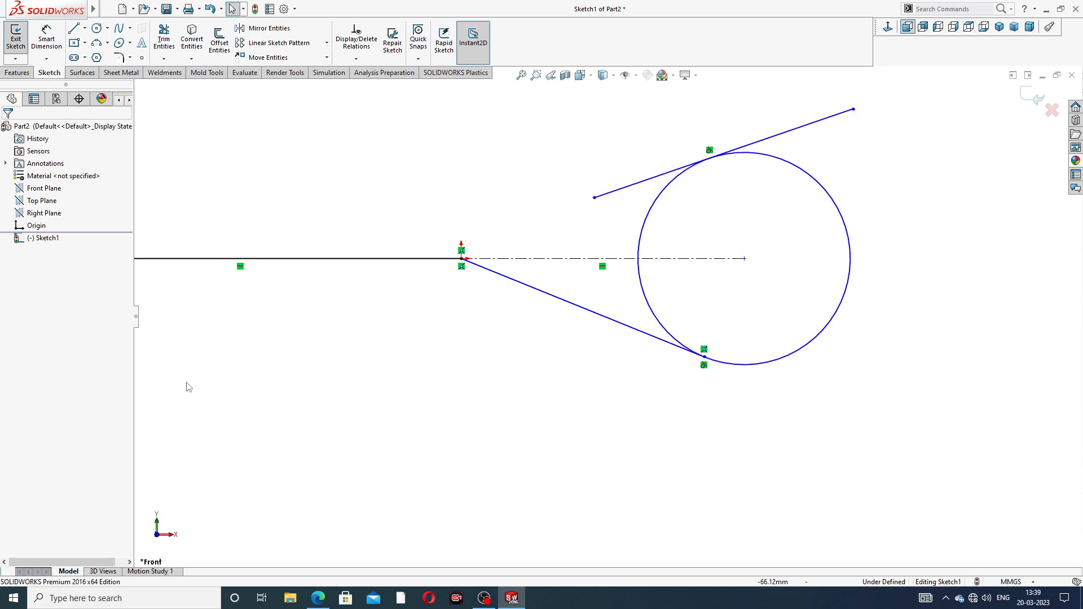
- Consult the foundation bolt drawing PDF in the browser and dimension the sketch circle's diameter as 30 mm
click(317, 596)
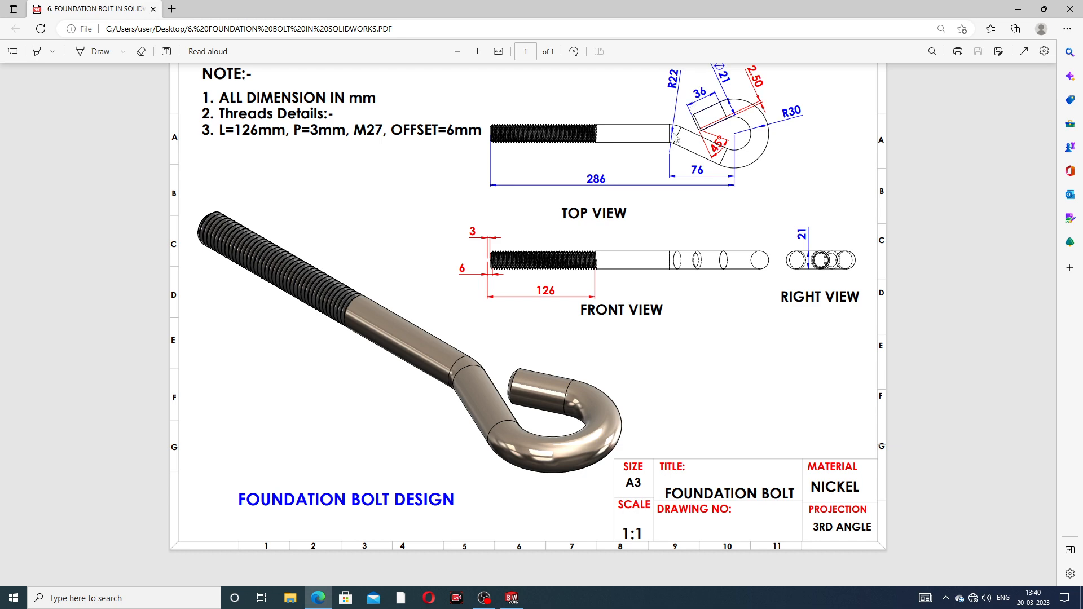
click(318, 598)
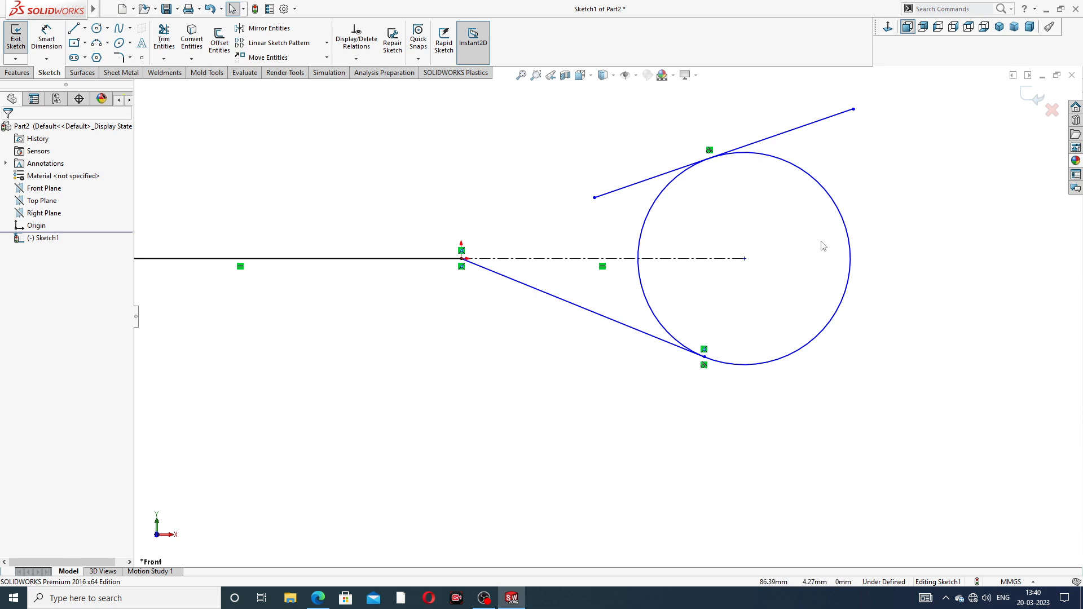
click(46, 40)
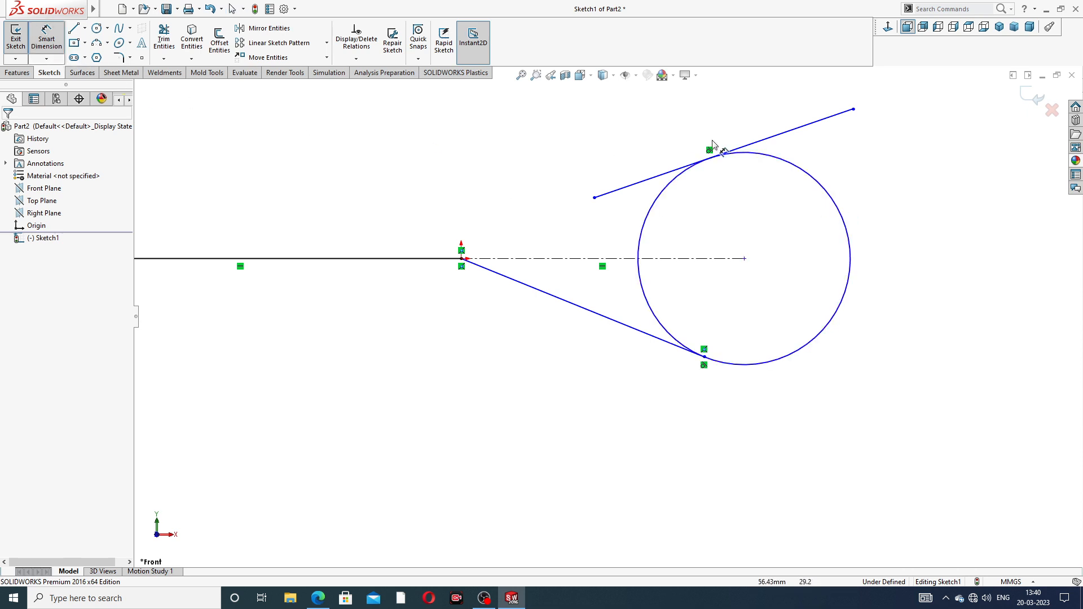
click(825, 191)
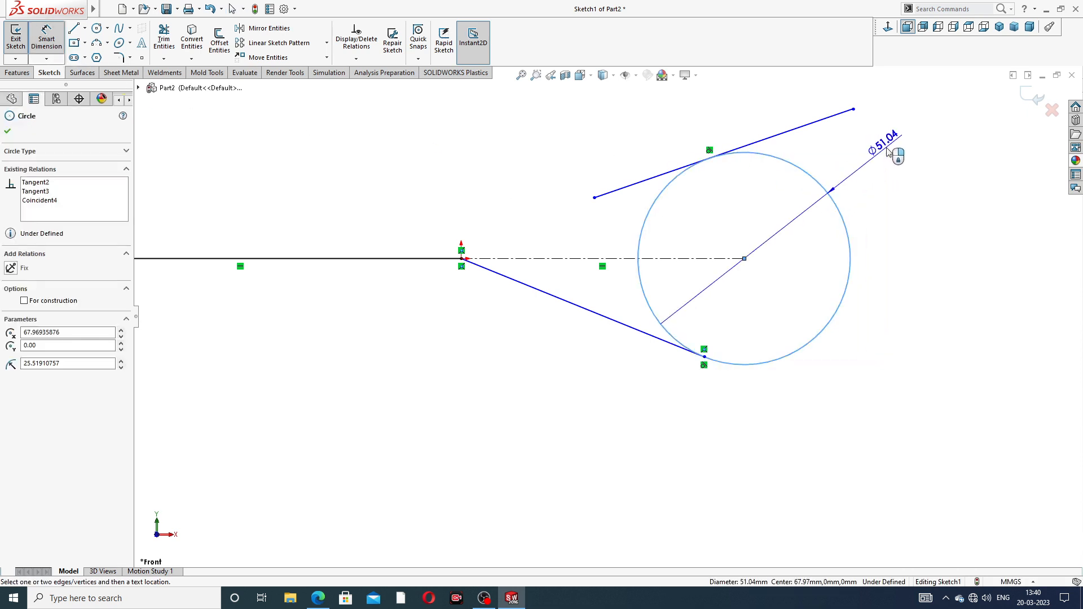
click(892, 152)
text(30)
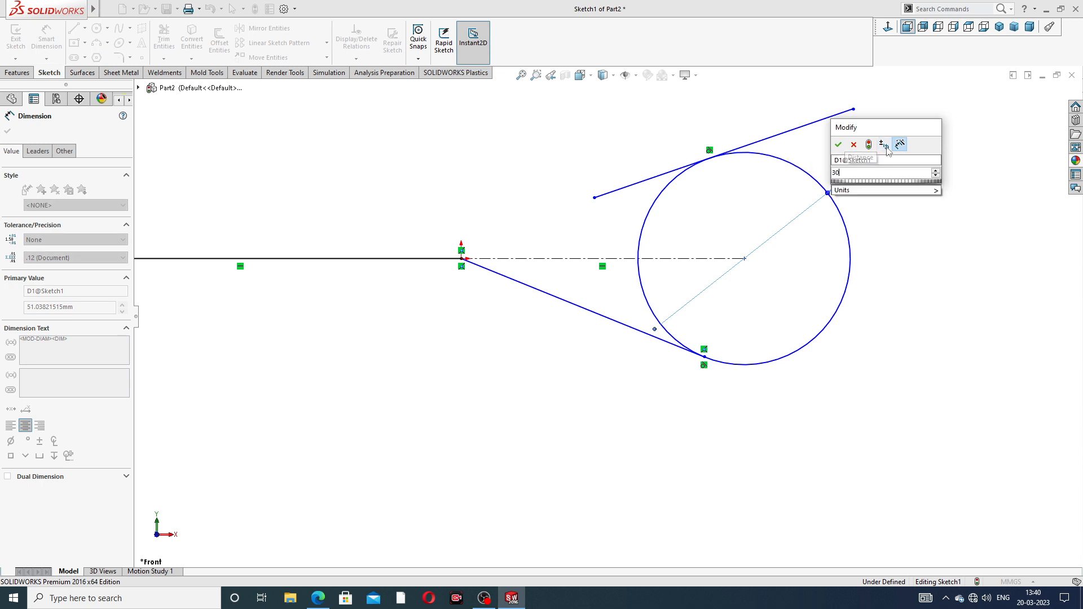
key(Return)
click(903, 175)
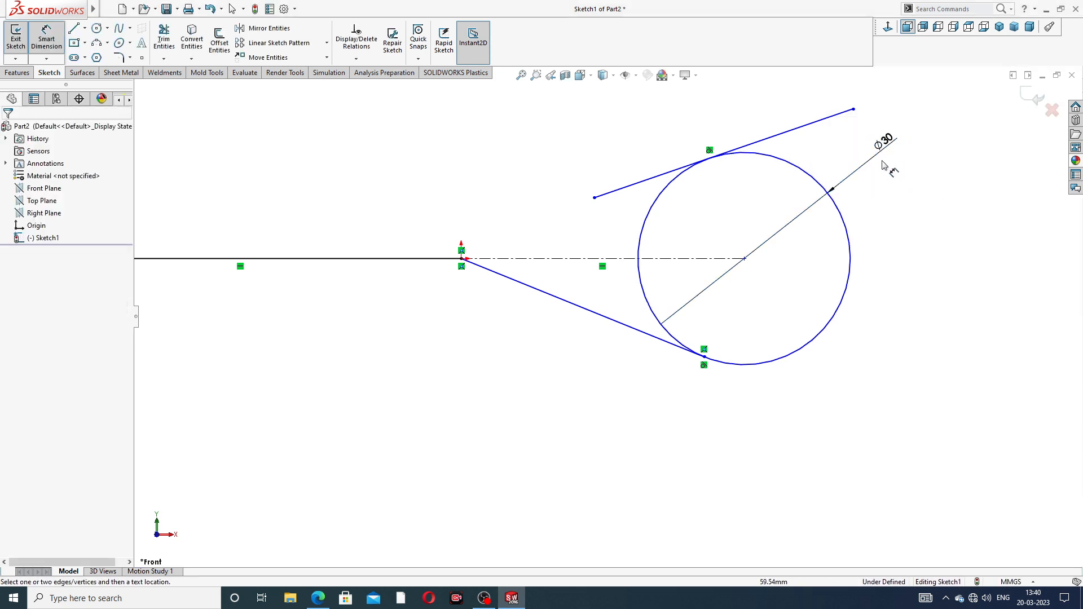
scroll(465, 270, down, 3)
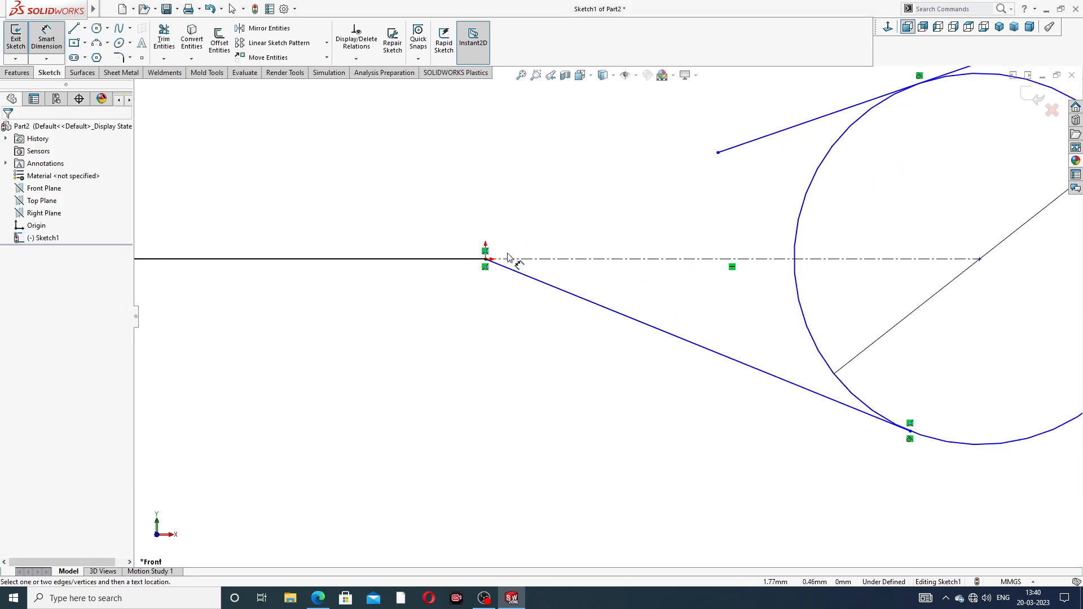
right_click(448, 165)
click(472, 167)
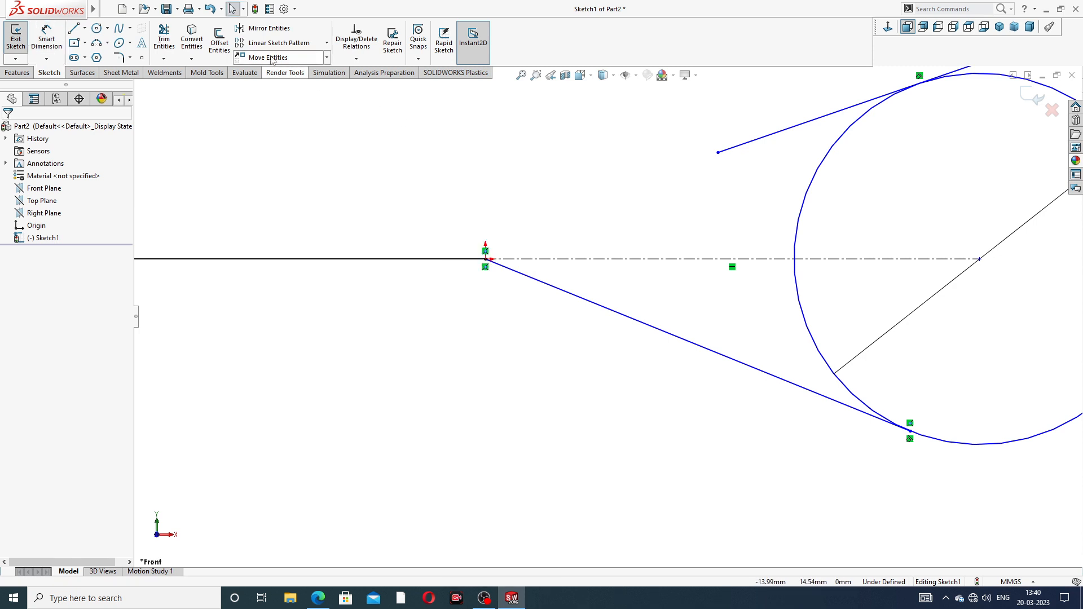
- Fillet the sketch corner at the origin between the horizontal line and the lower sloping line with a 22 mm radius
click(22, 72)
click(52, 72)
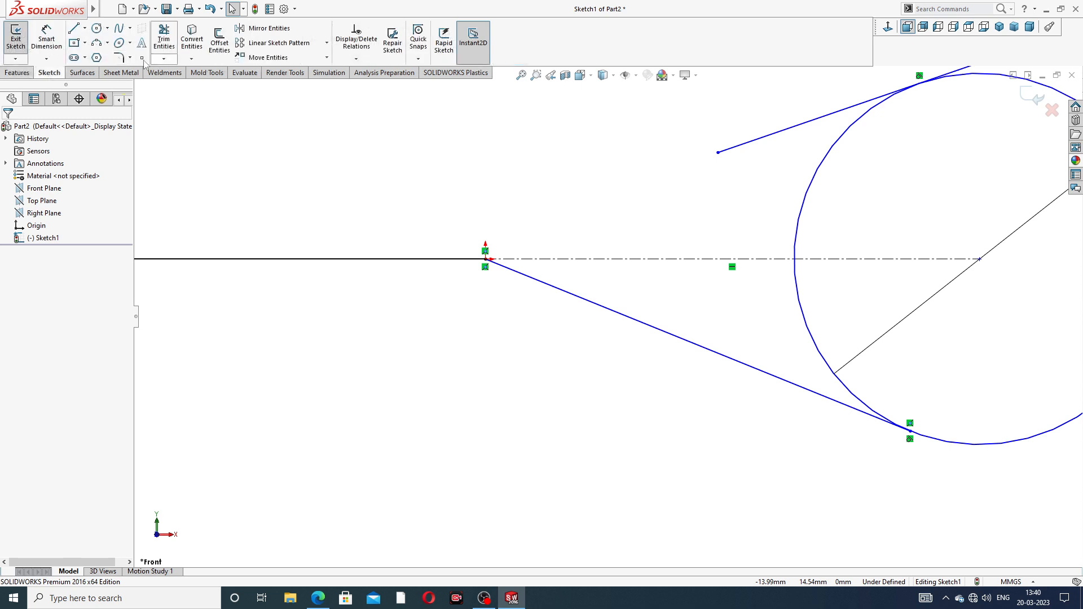
click(130, 57)
click(139, 73)
scroll(451, 242, down, 4)
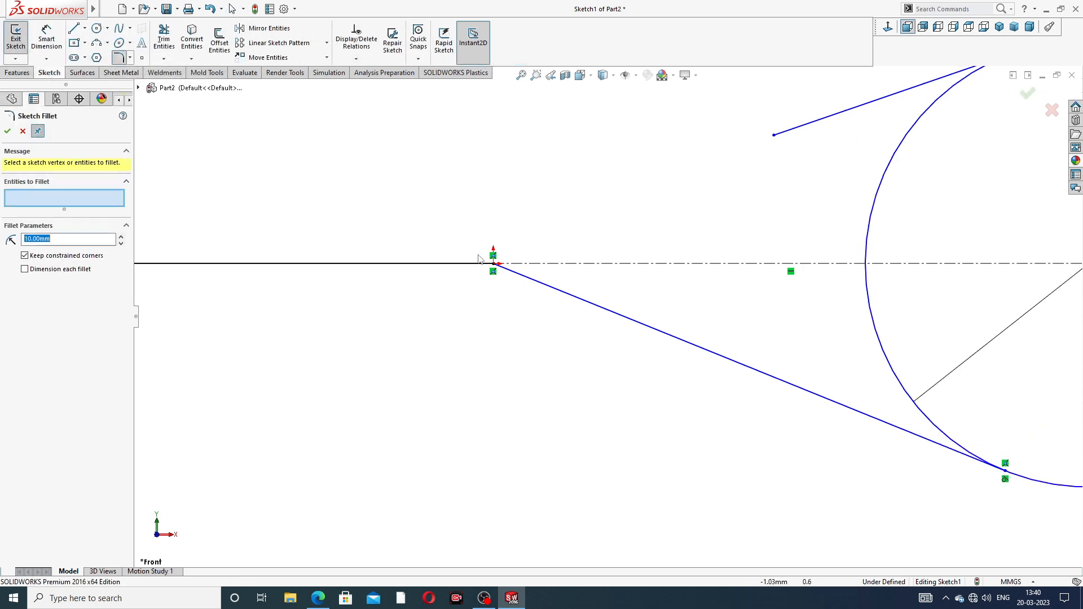
click(526, 282)
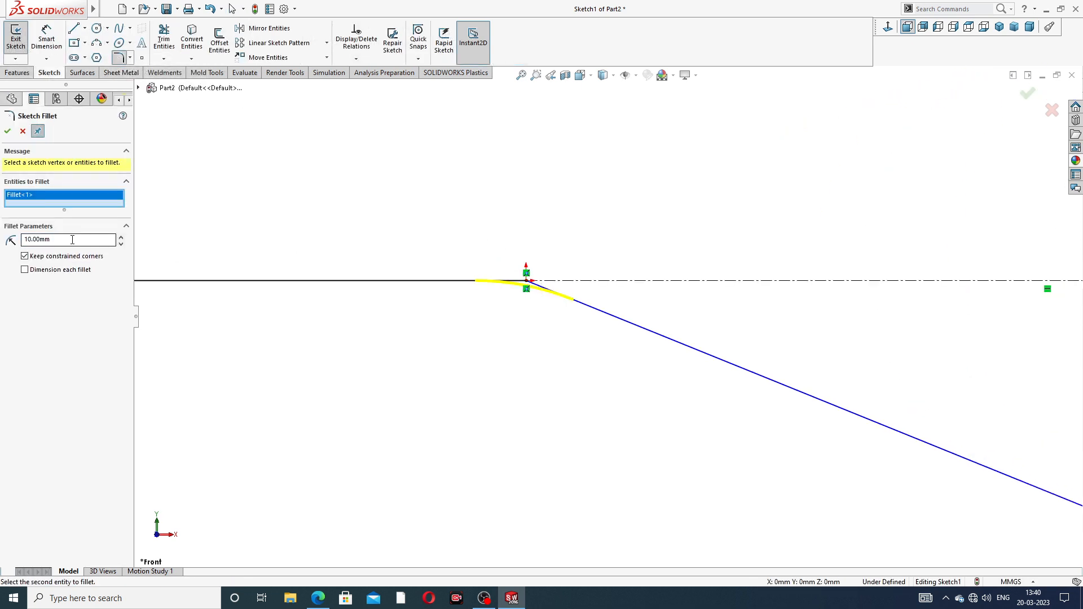
text(22)
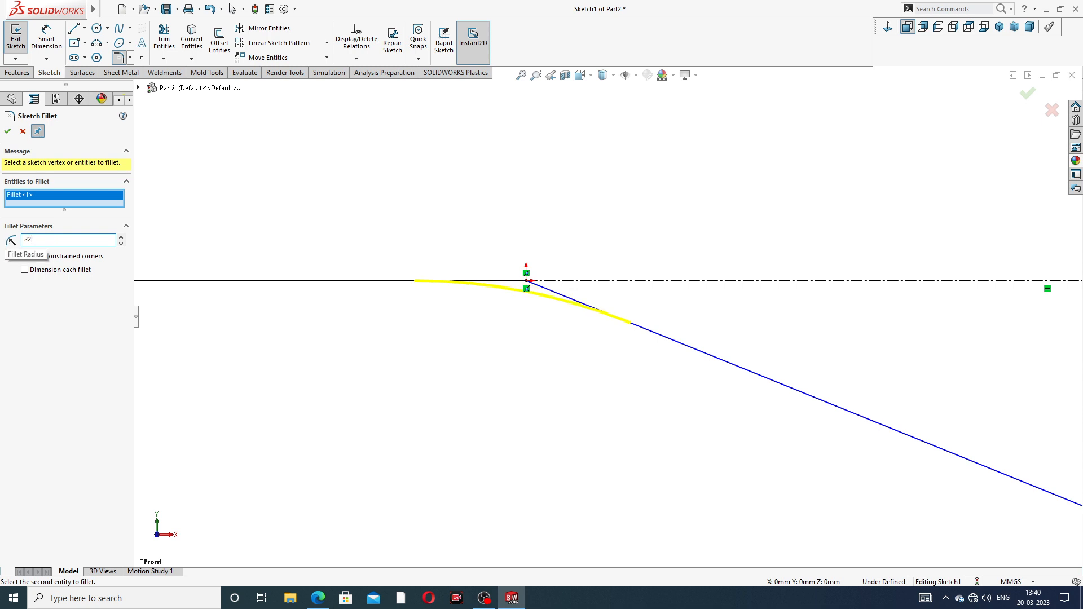
click(8, 131)
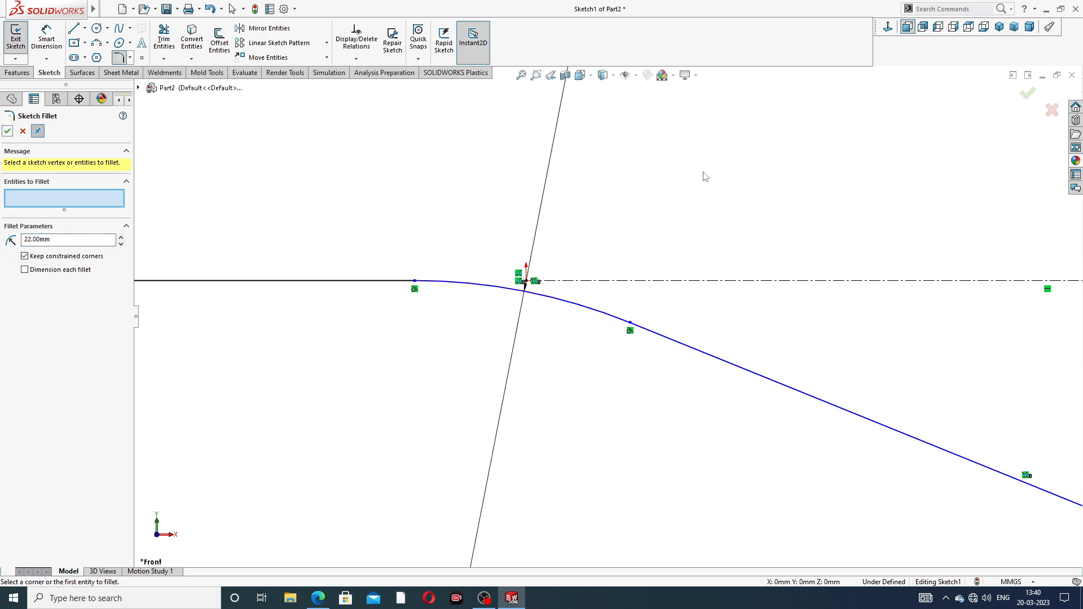
key(z)
key(z)
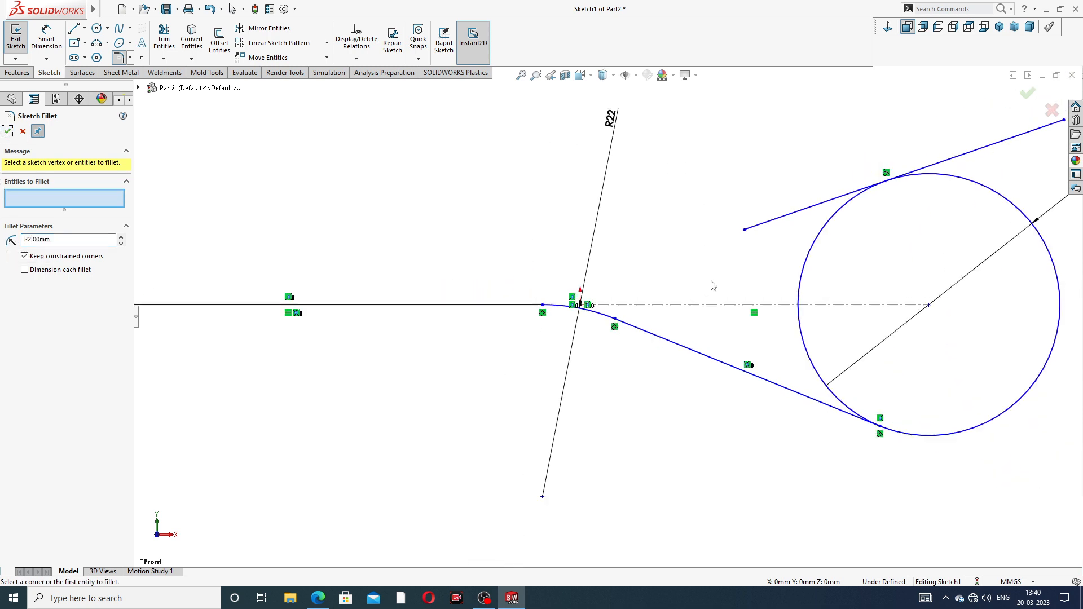
key(z)
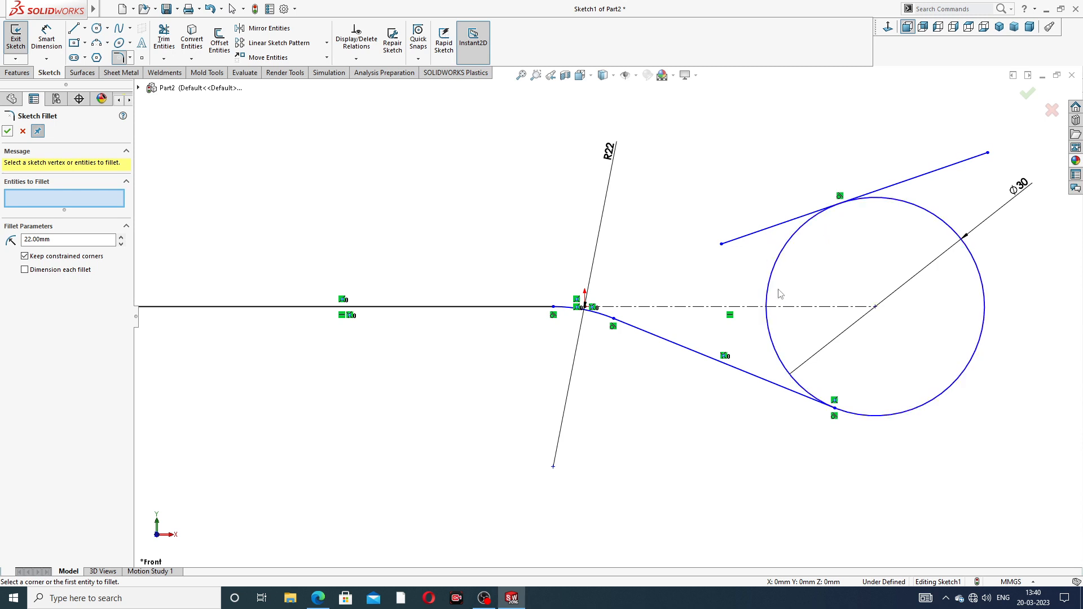
click(8, 132)
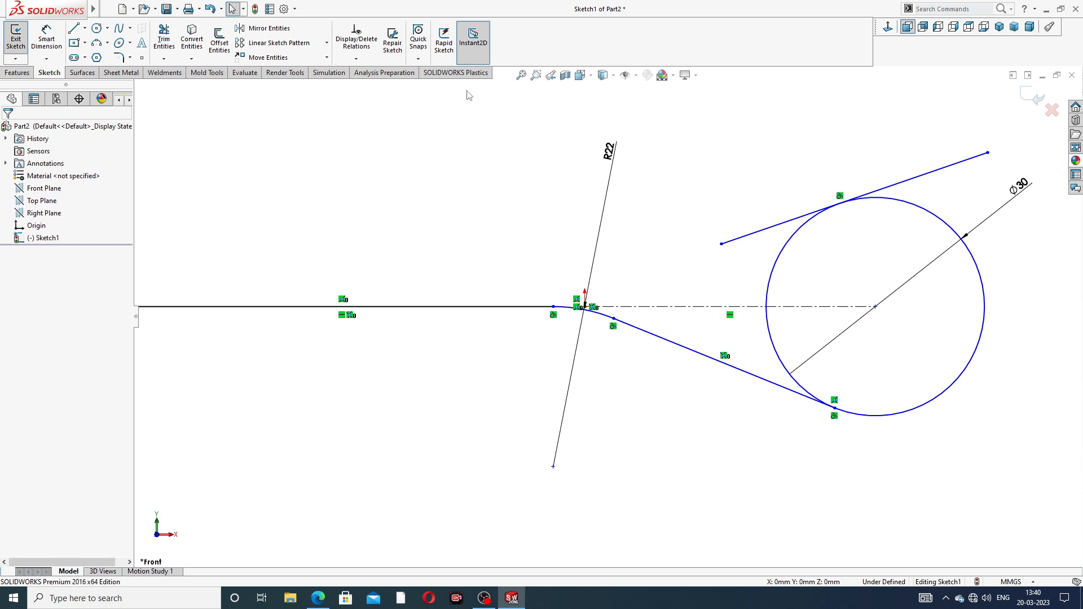
- Trim the upper sloping line beyond its tangent point and the circle's inner arc between the two sloping lines
click(164, 39)
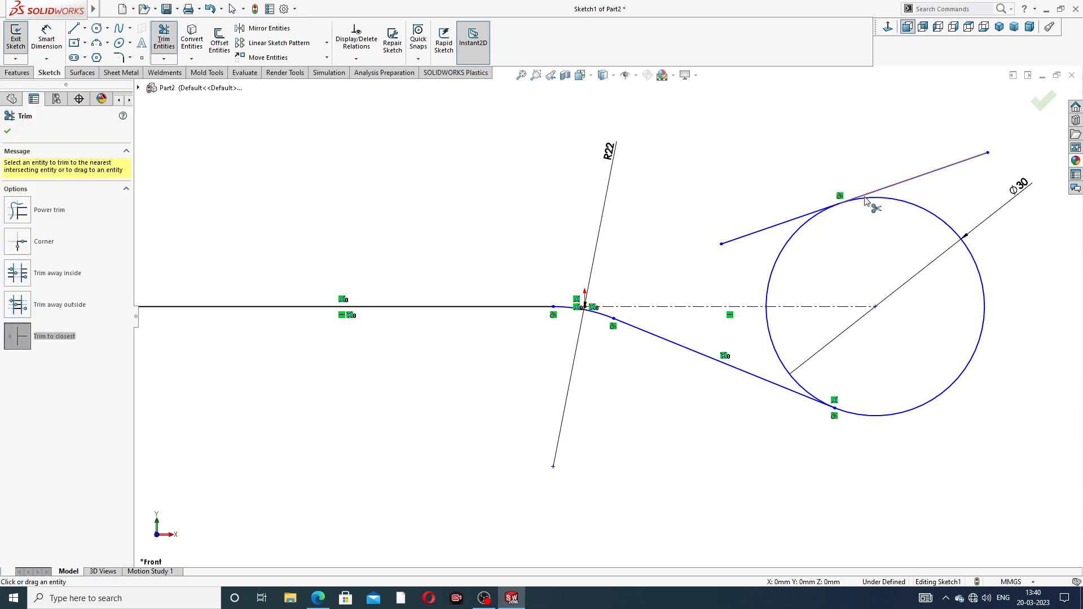
click(913, 180)
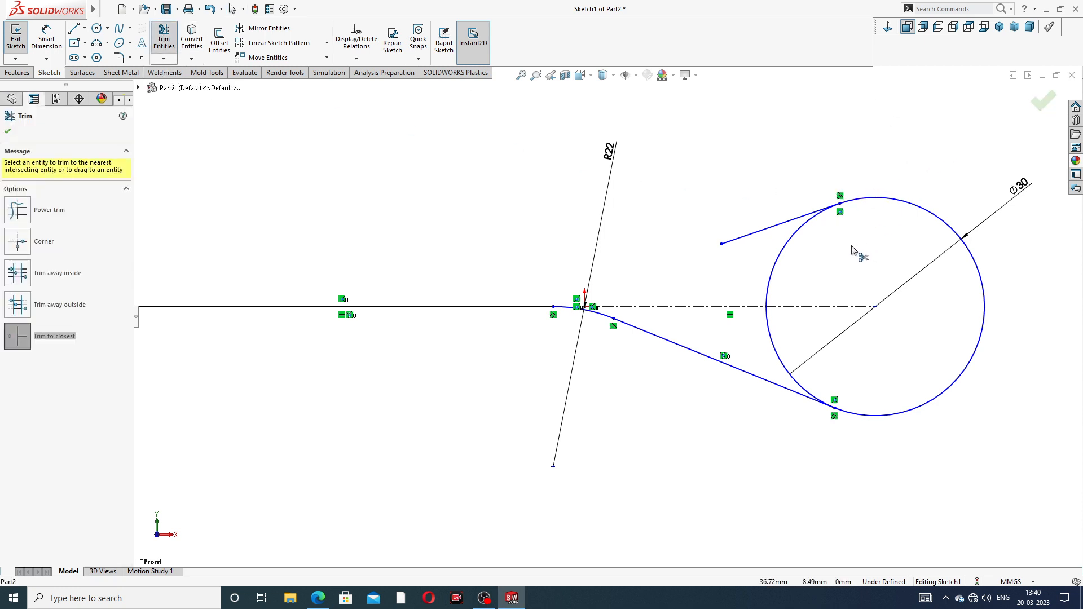
scroll(853, 250, down, 2)
click(748, 241)
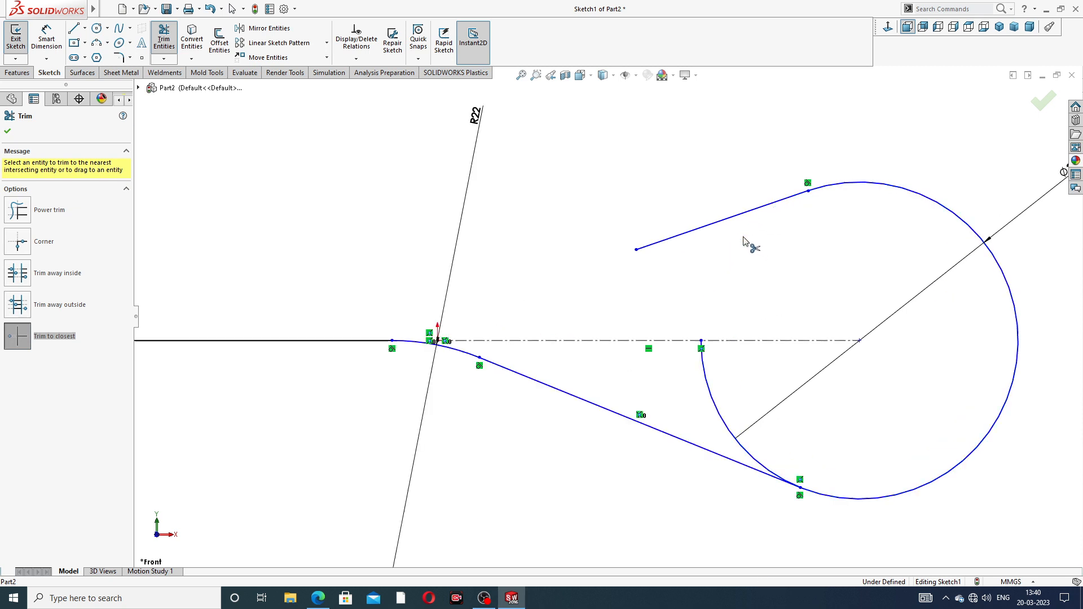
click(712, 399)
scroll(824, 419, up, 2)
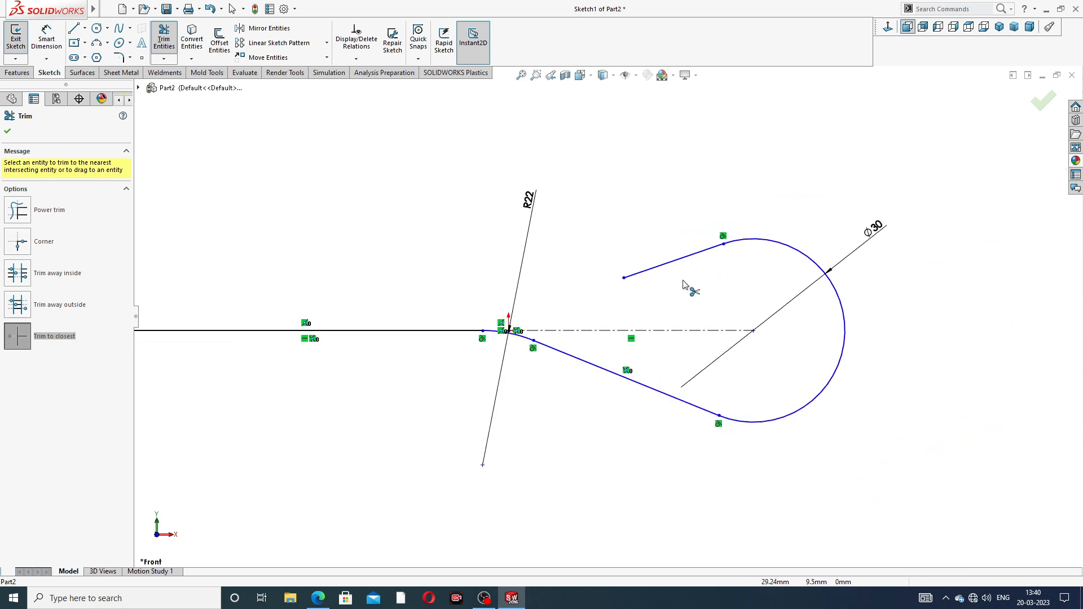
scroll(522, 345, down, 2)
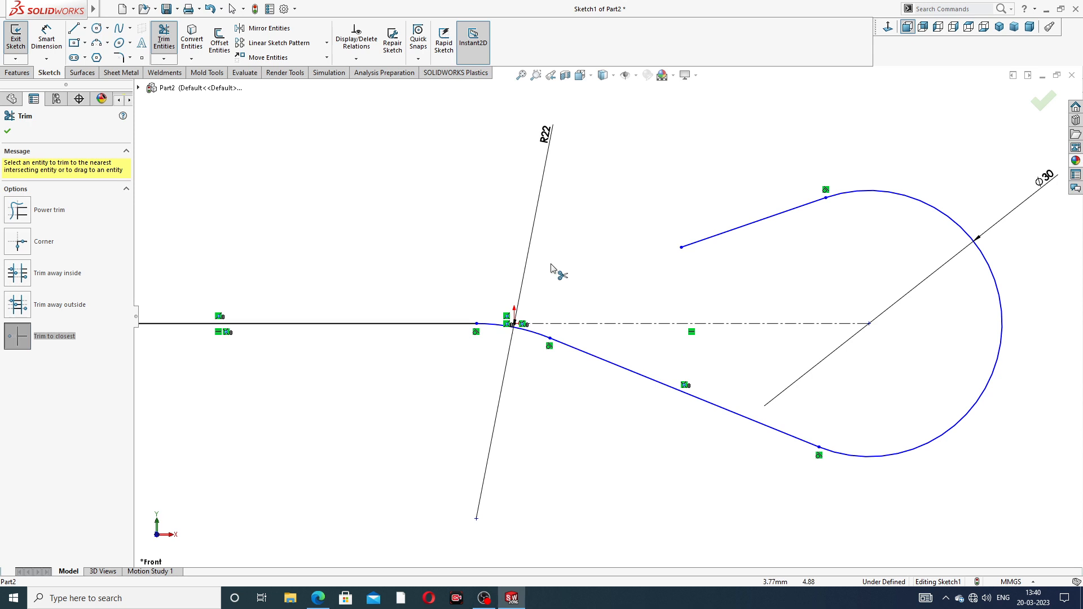
right_click(590, 192)
click(625, 165)
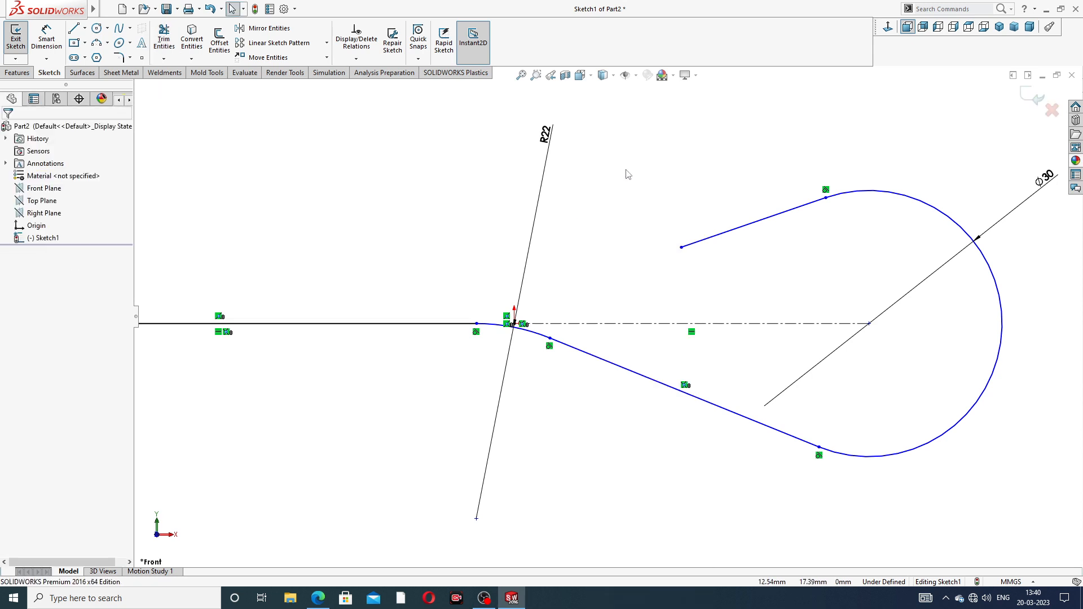
- Consult the foundation bolt drawing PDF in the browser and dimension the upper sloping line's length as 36 mm
click(50, 47)
click(726, 232)
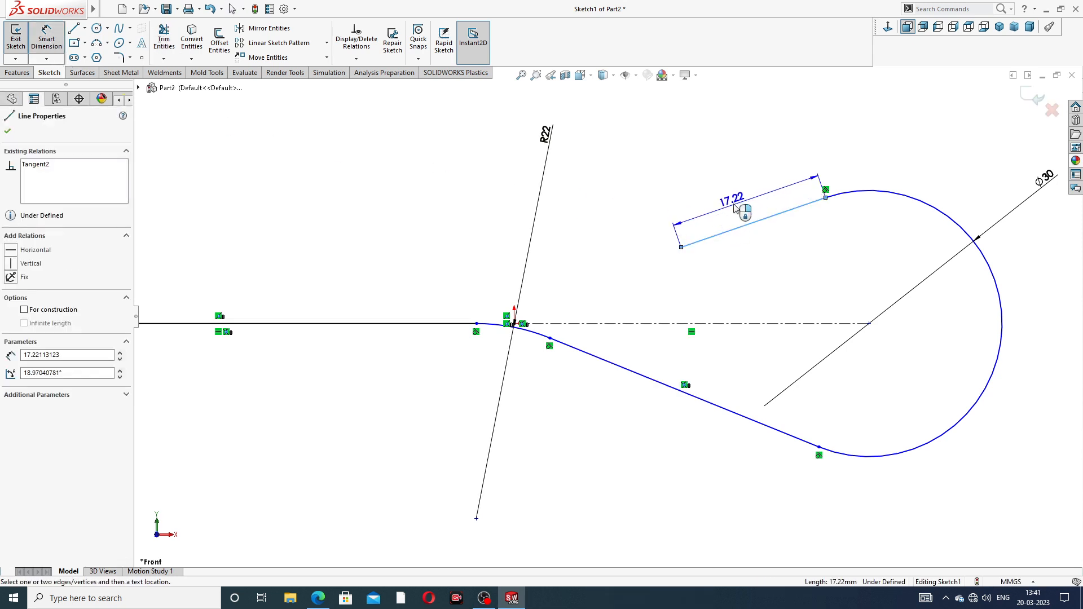
click(738, 203)
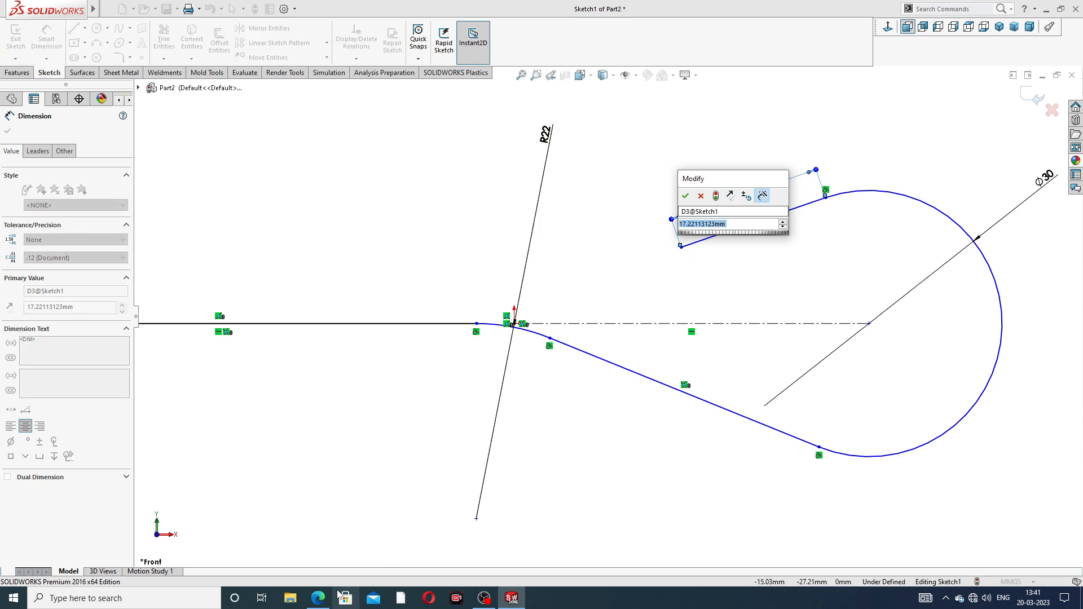
click(321, 596)
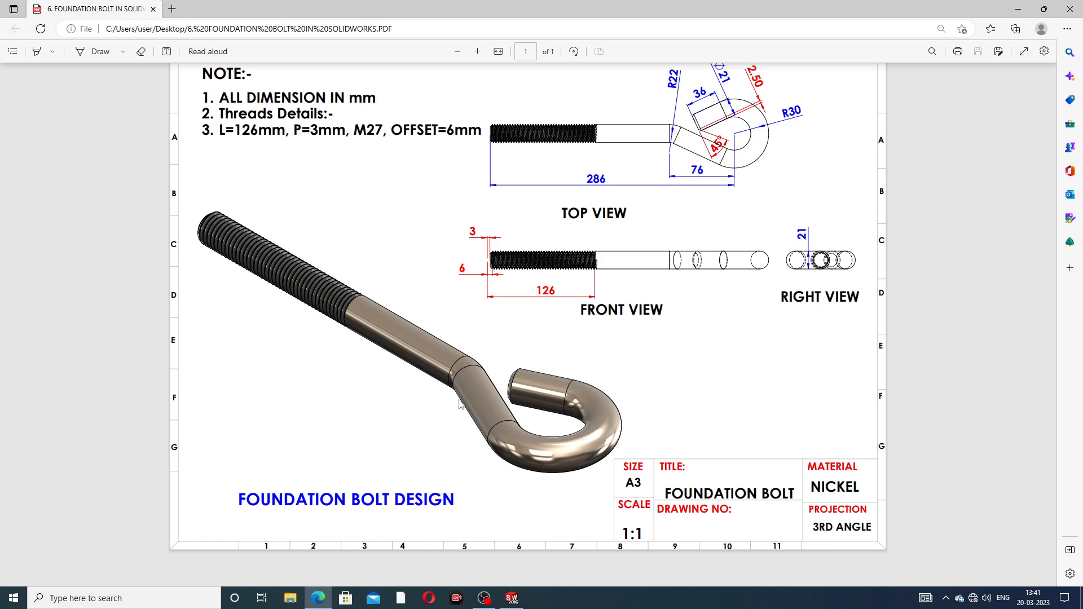
click(318, 598)
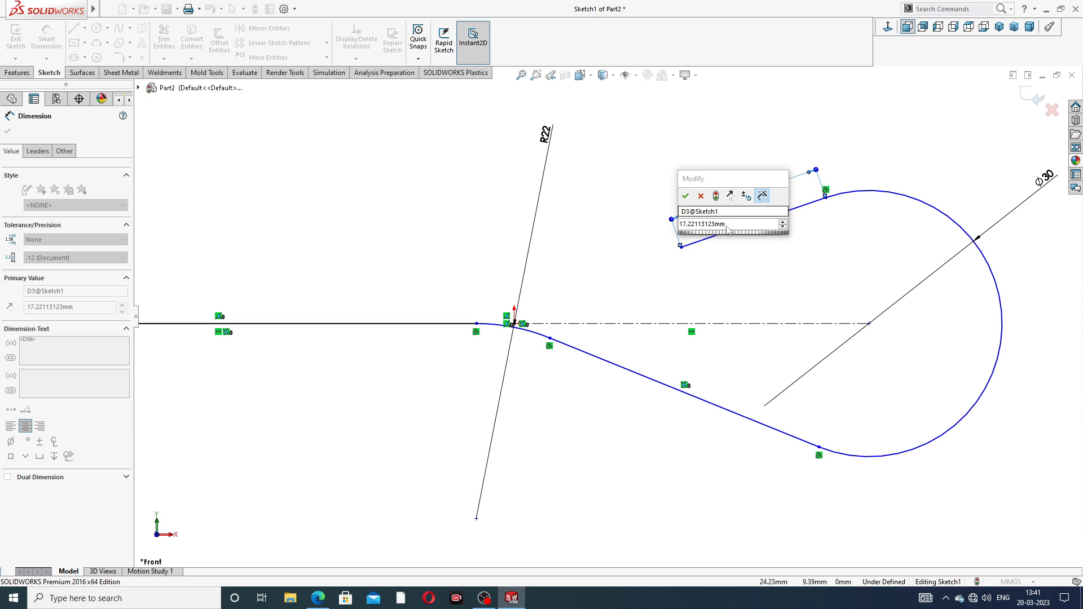
drag(729, 226, 669, 242)
text(3)
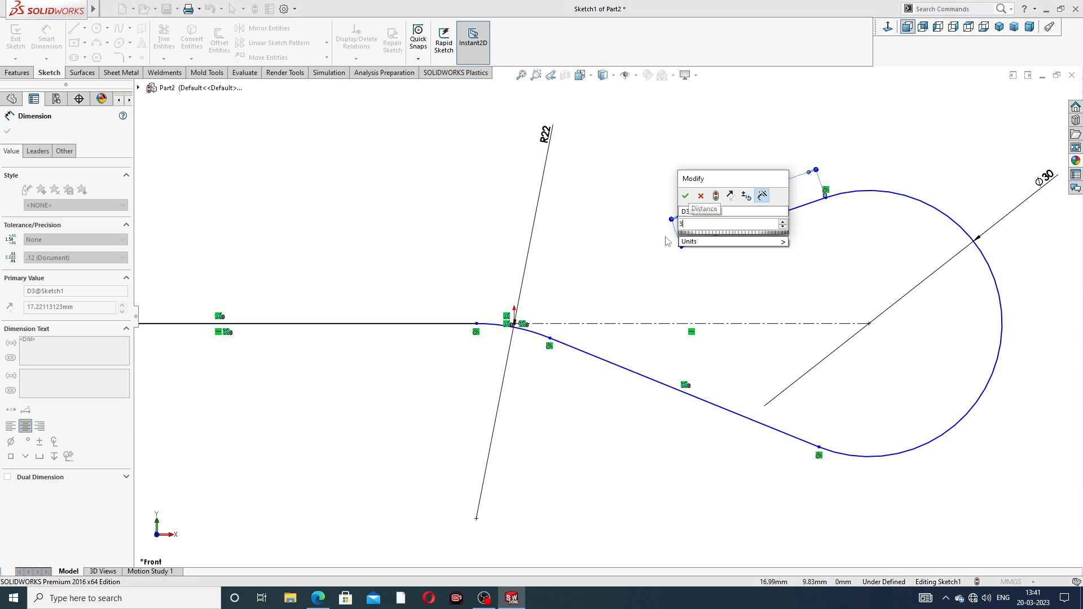
text(7)
key(BackSpace)
key(Return)
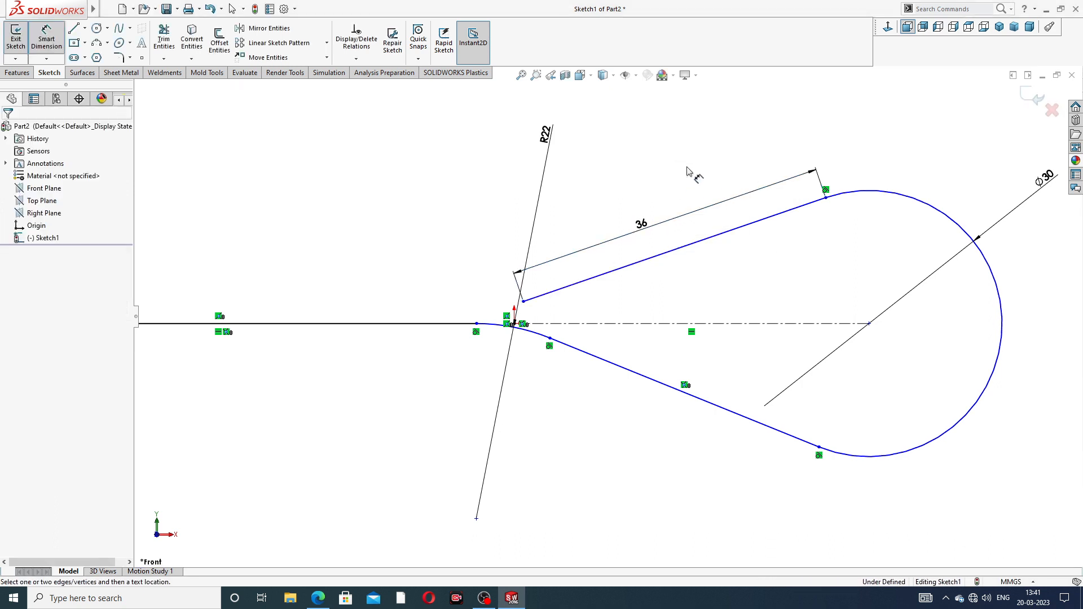
- Dimension the horizontal distance from the fillet's start point on the straight shank to the hook arc's center as 76 mm
scroll(643, 297, up, 3)
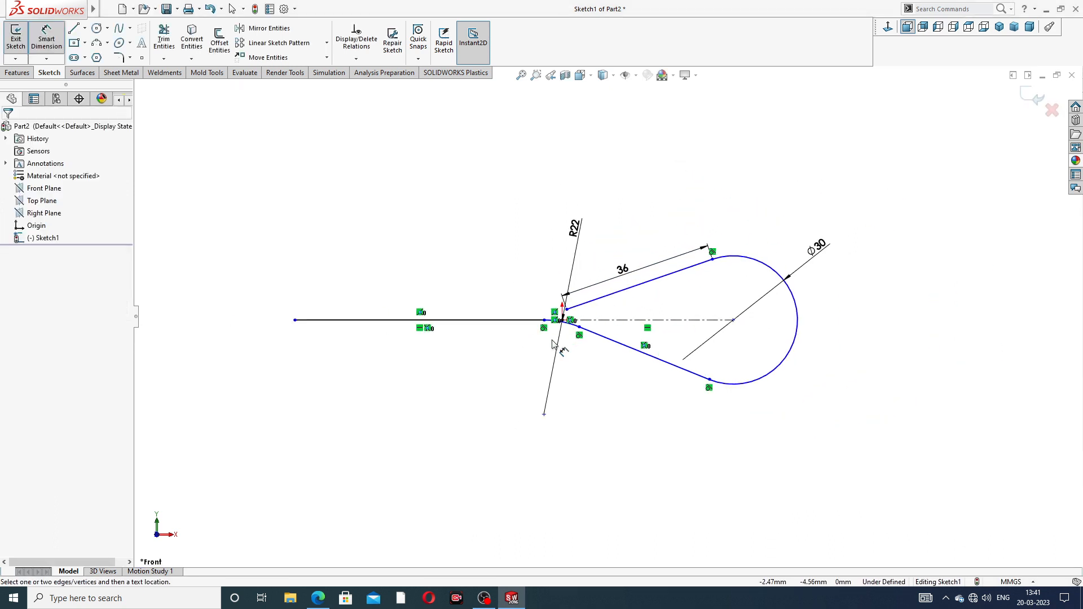
scroll(556, 345, down, 2)
scroll(552, 344, down, 1)
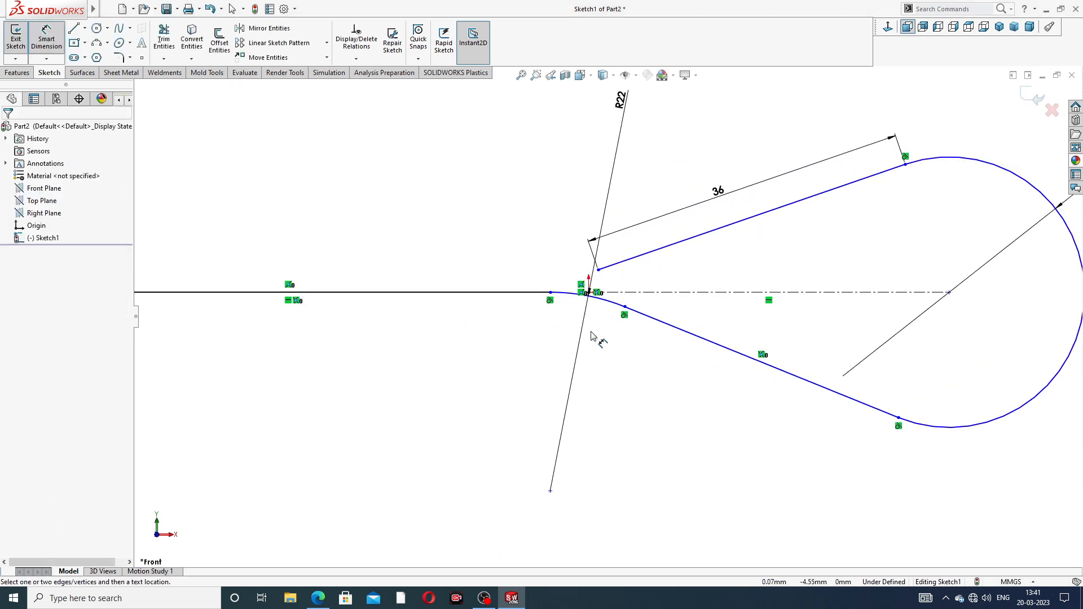
click(551, 294)
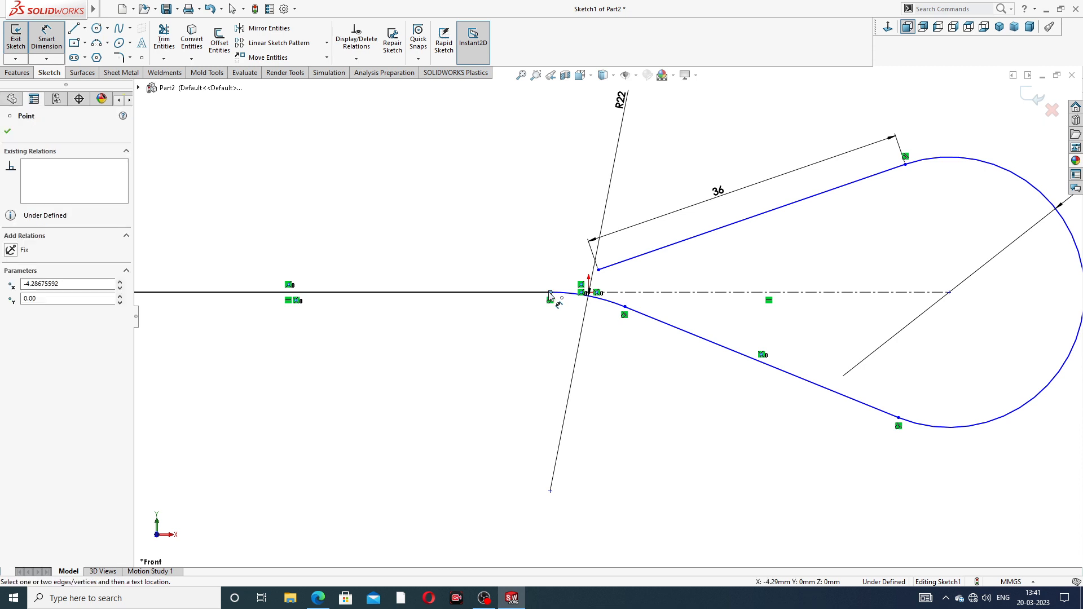
click(950, 293)
click(734, 432)
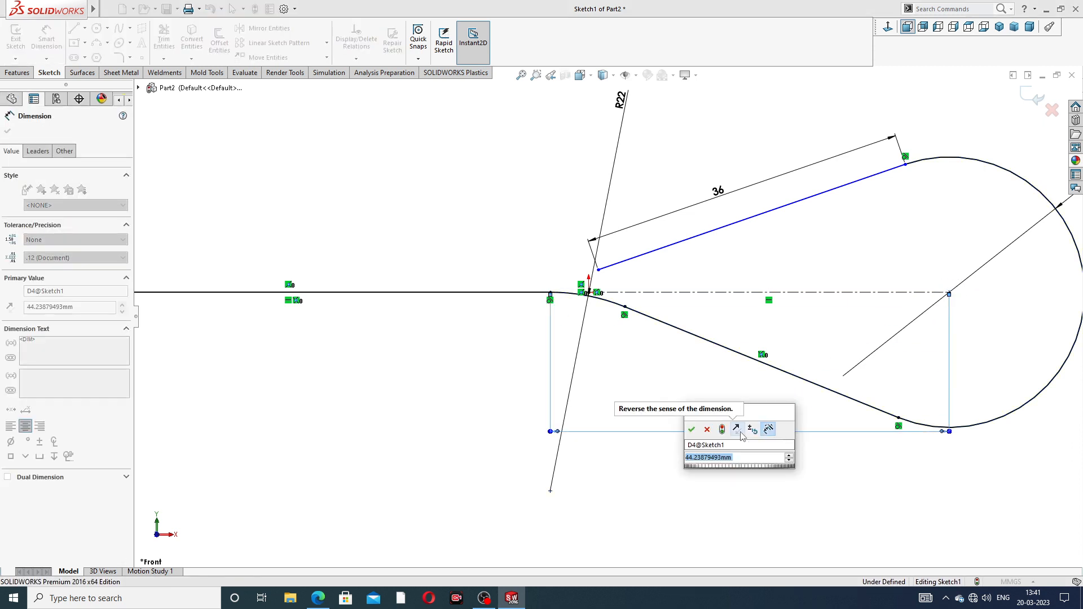
text(76)
key(Return)
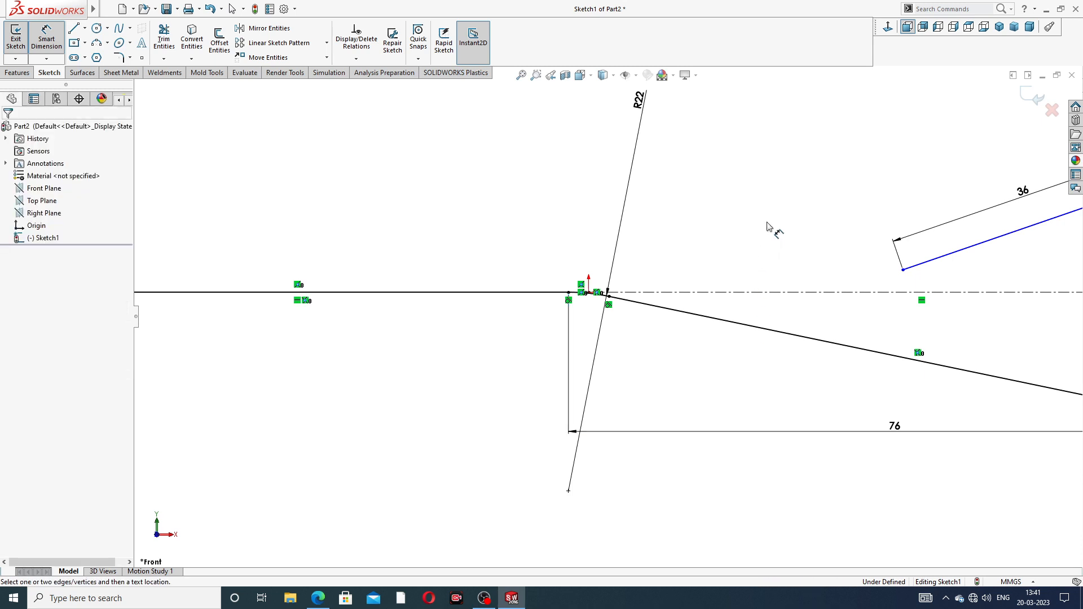
- Dimension the overall distance from the shank line's free endpoint to the hook arc's center as 286 mm
key(f)
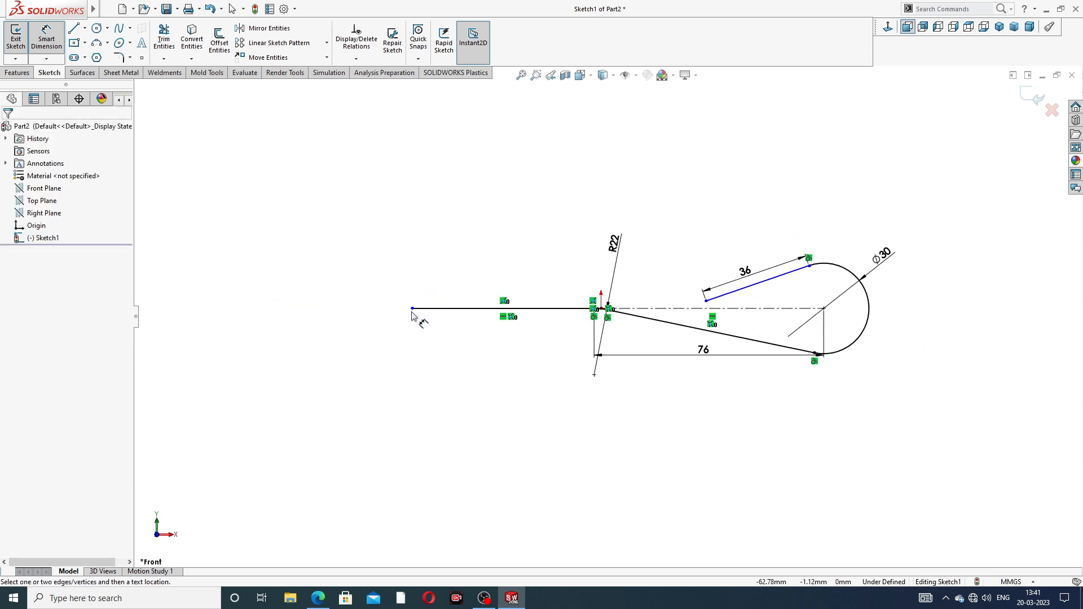
click(412, 311)
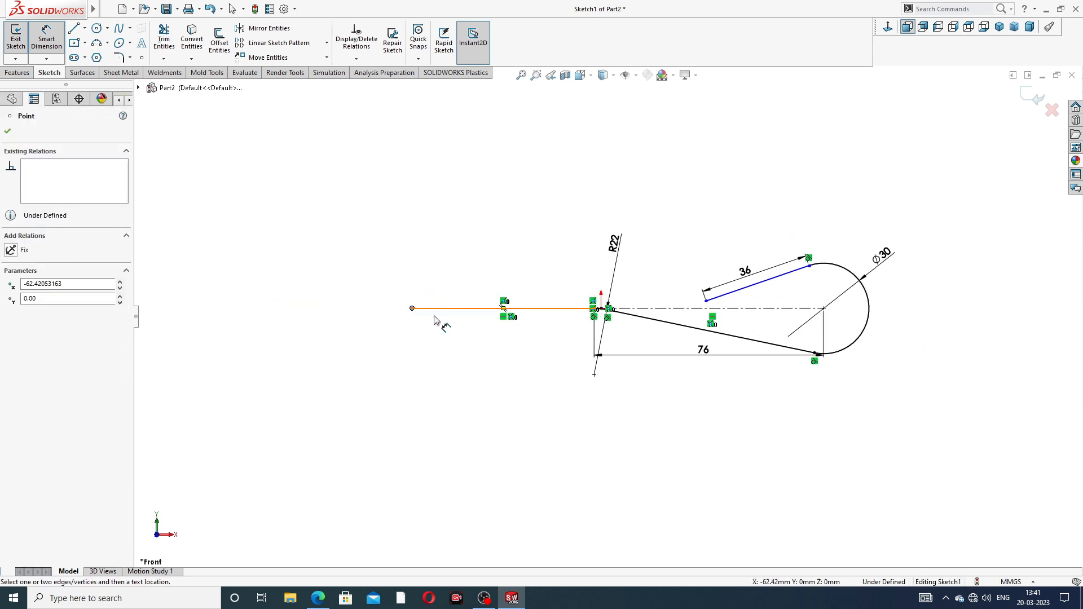
click(824, 310)
click(618, 418)
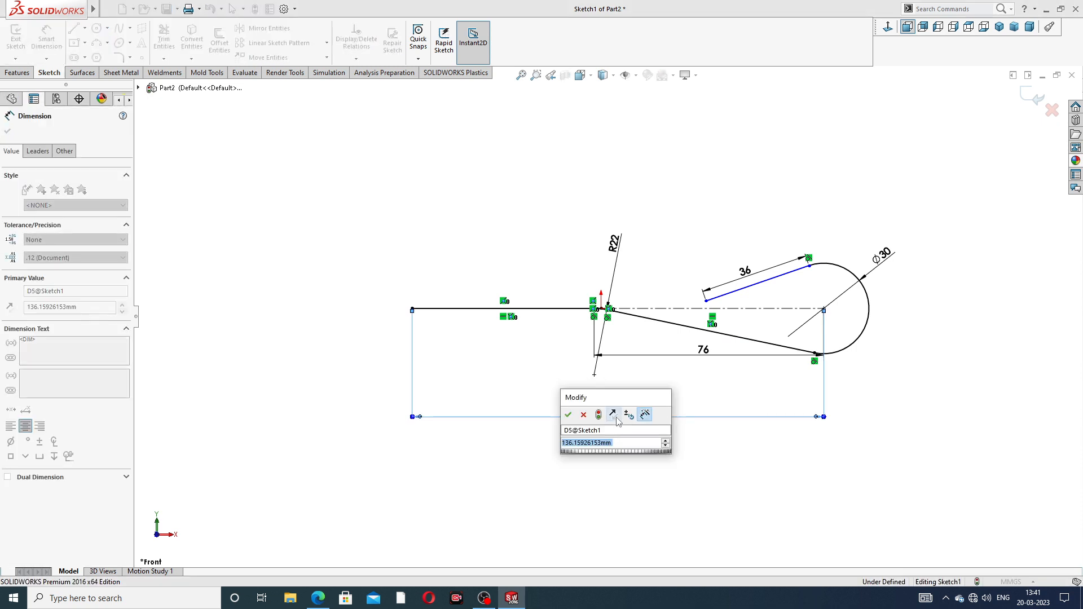
text(286)
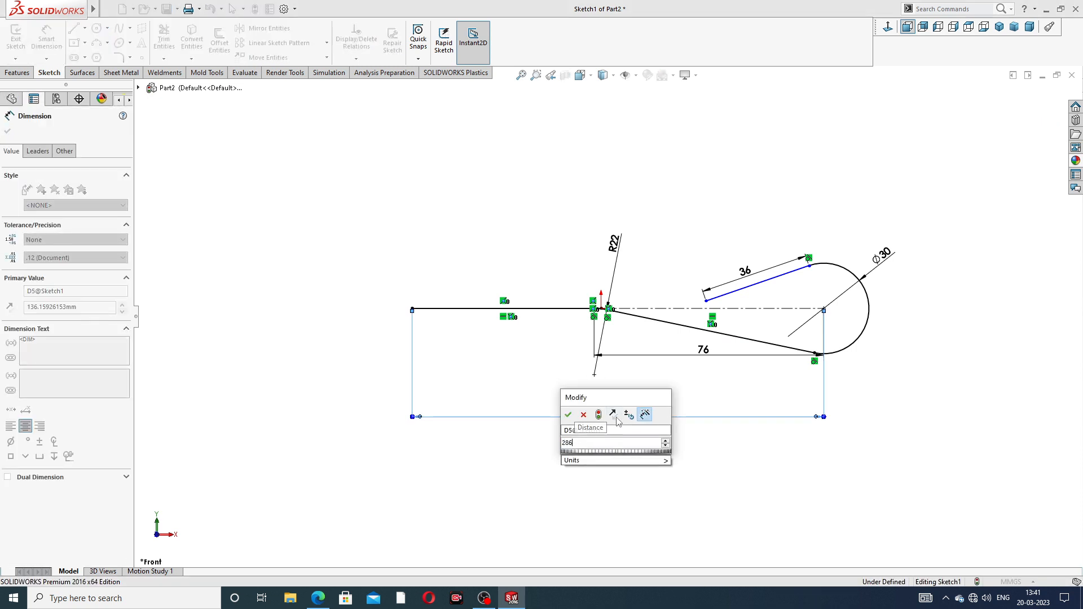
key(Return)
scroll(671, 227, up, 4)
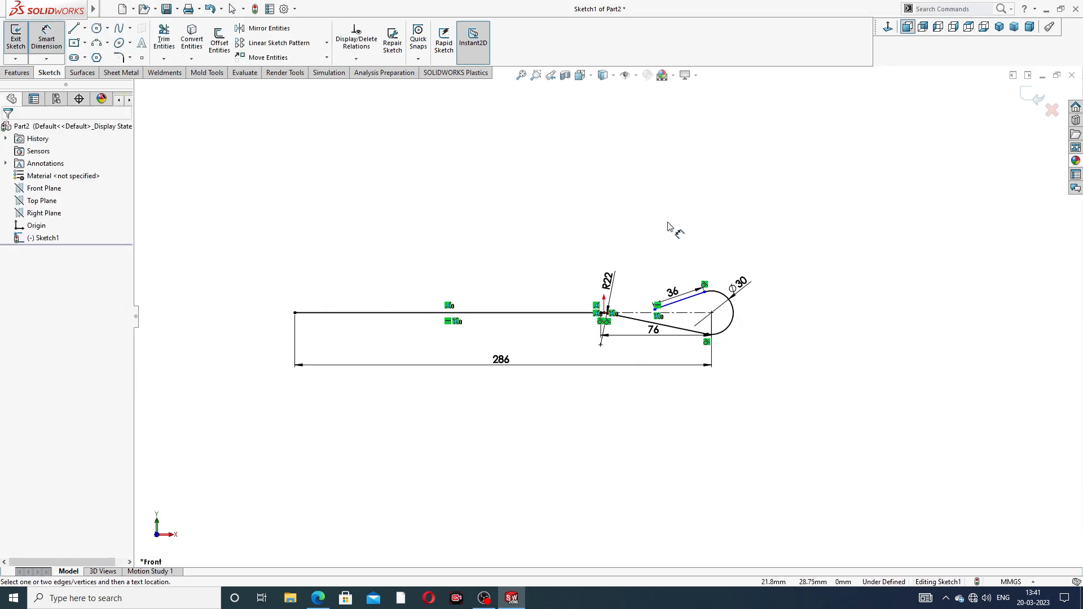
- Consult the foundation bolt drawing PDF in the browser and set the hook arc's diameter to 60 mm
middle_drag(419, 276, 421, 302)
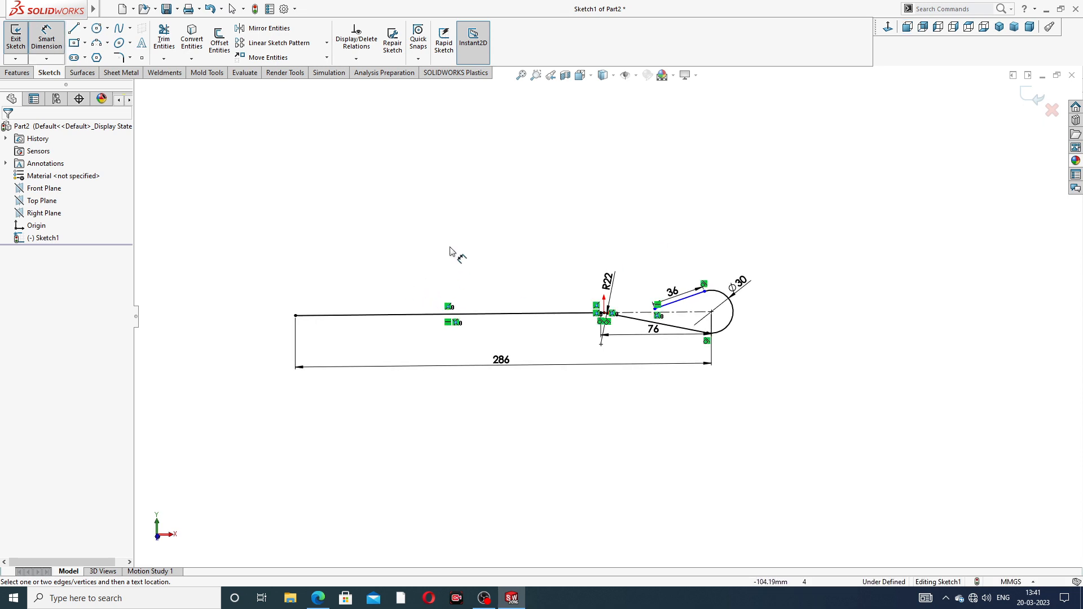
click(318, 598)
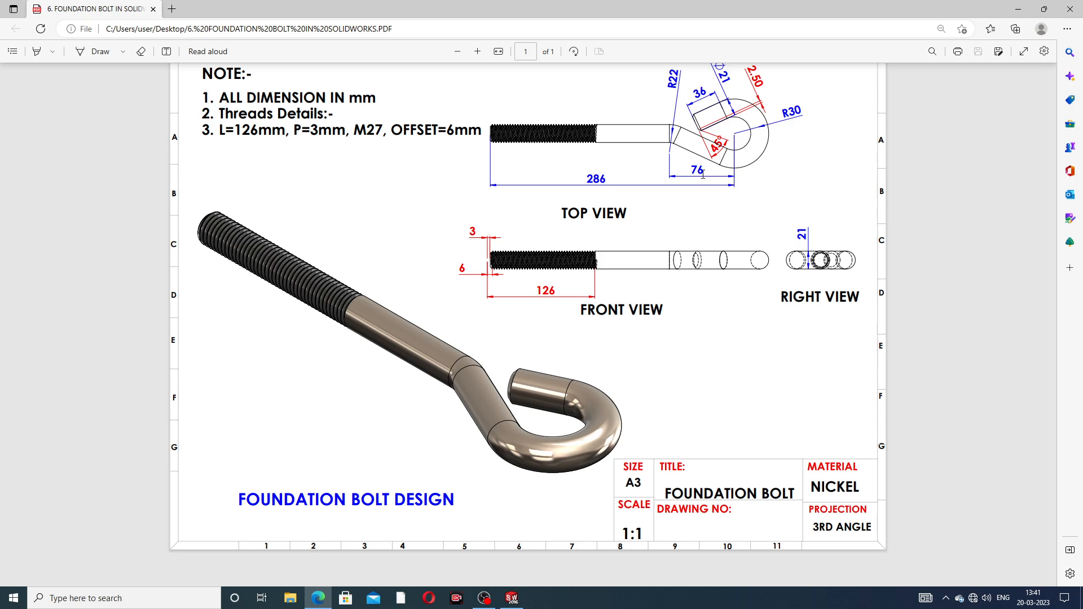
click(319, 598)
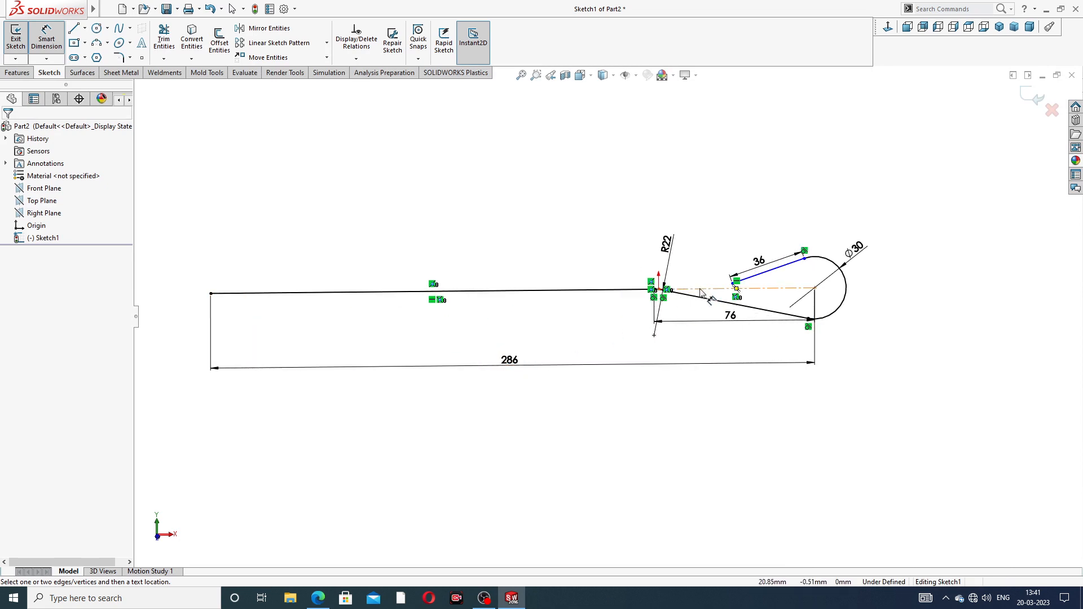
scroll(718, 279, down, 2)
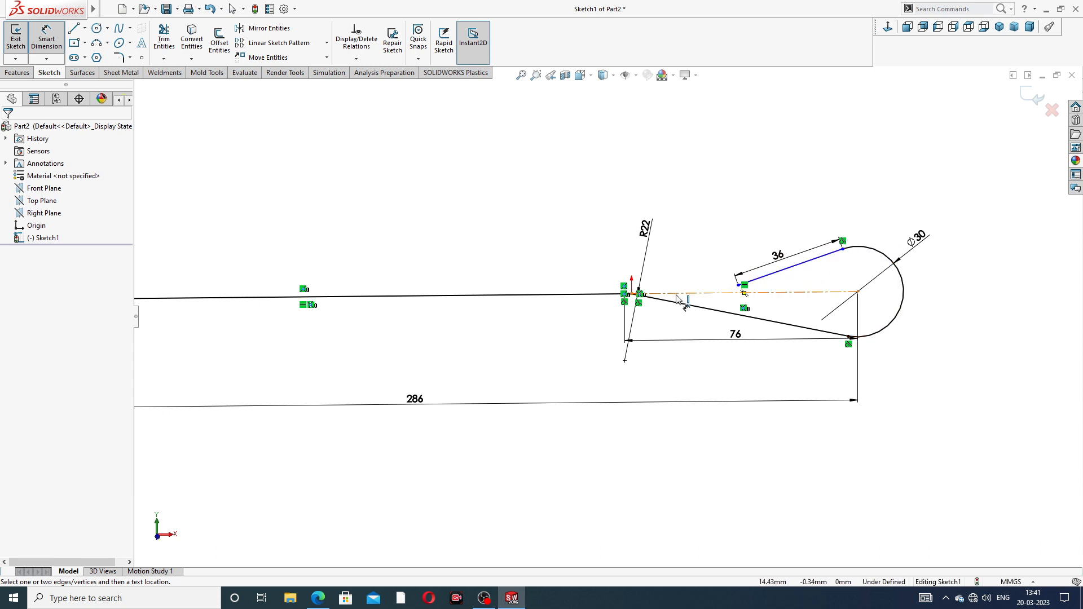
scroll(661, 299, down, 2)
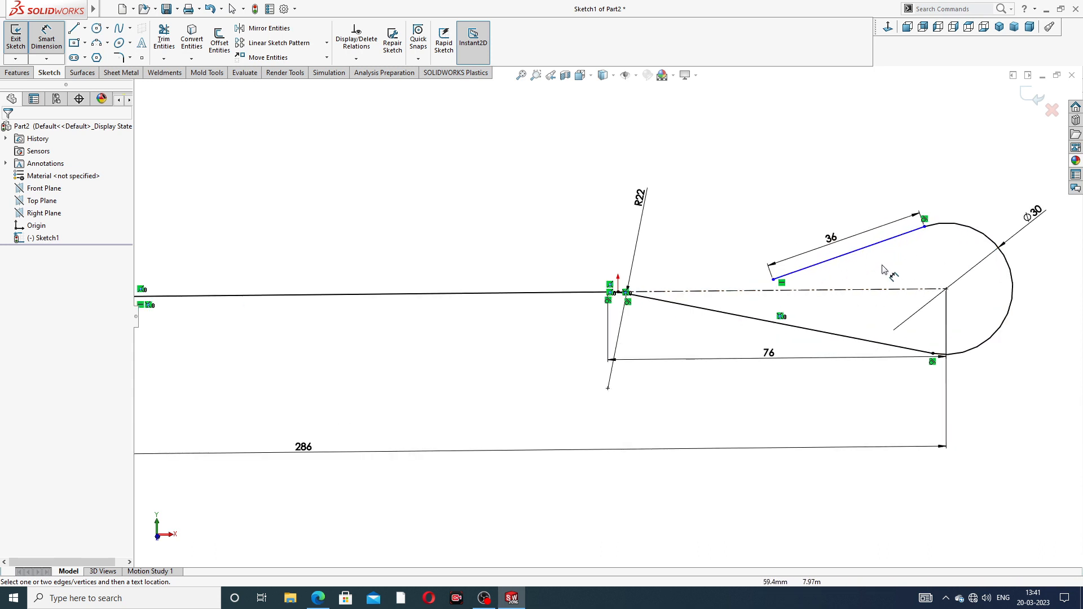
scroll(978, 256, up, 3)
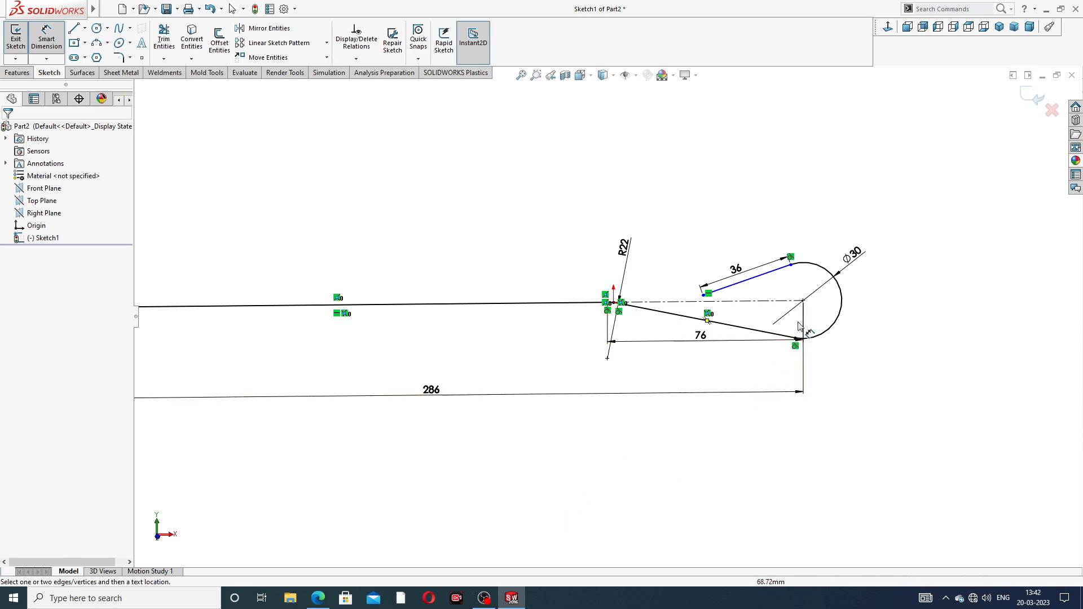
double_click(854, 255)
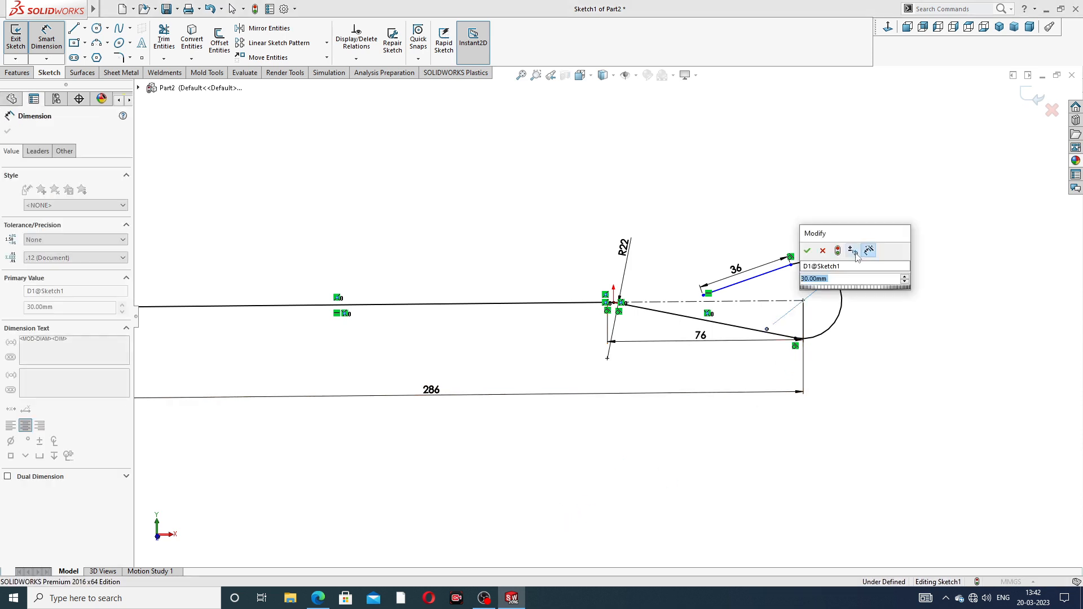
text(60)
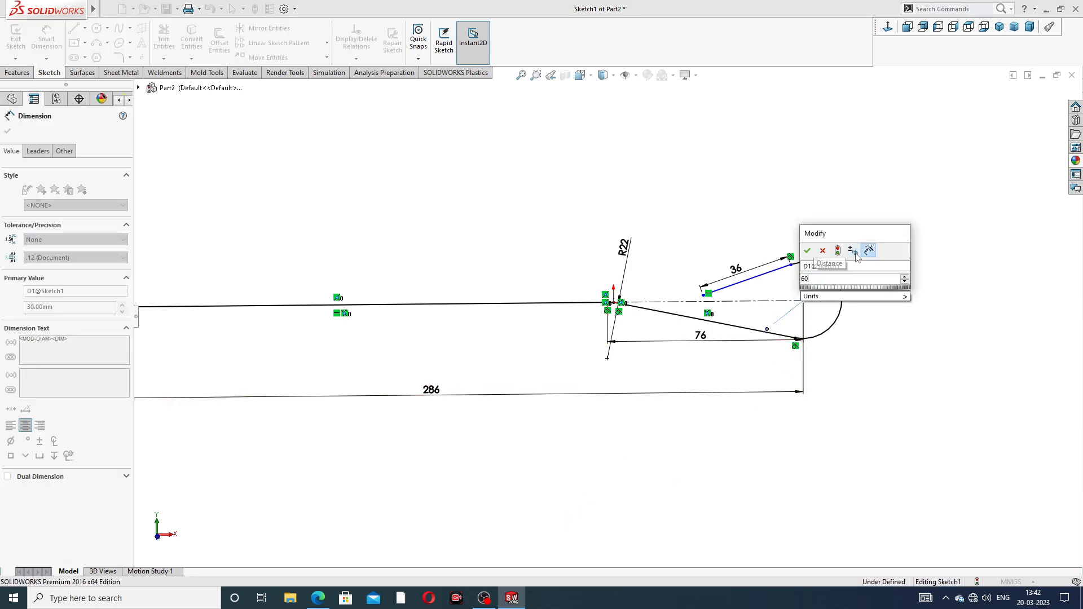
key(Return)
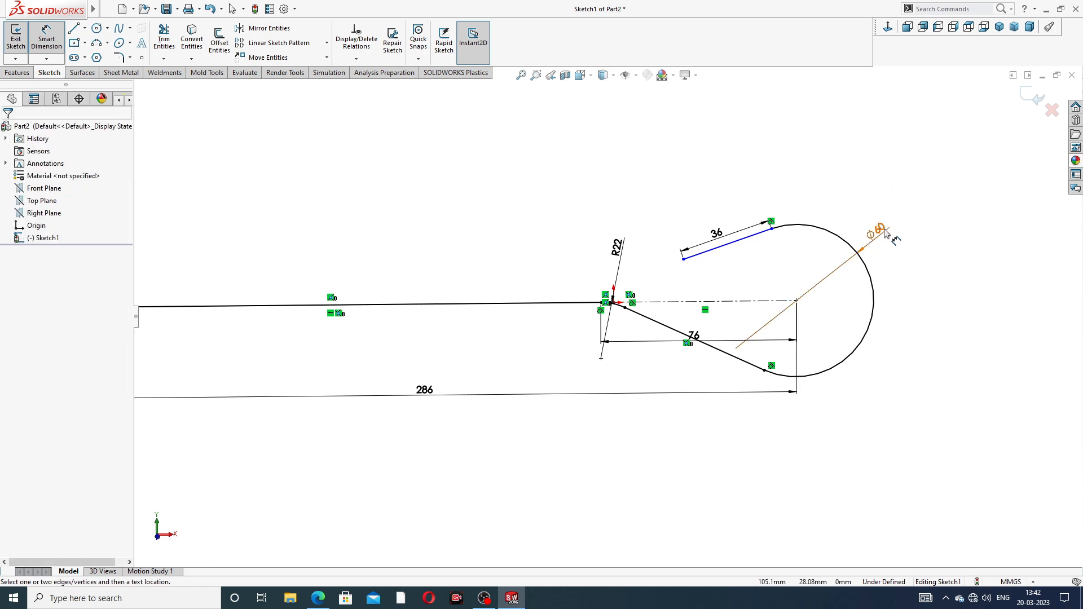
- Check the hook dimensions again in the drawing PDF in the browser, then return to SOLIDWORKS and leave Smart Dimension
click(318, 598)
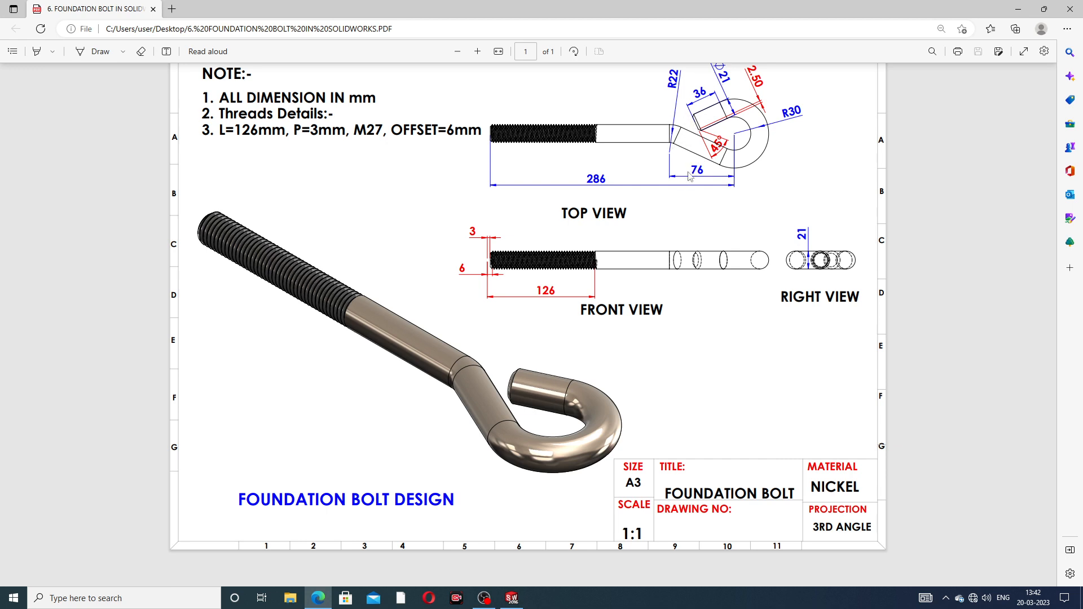
click(318, 598)
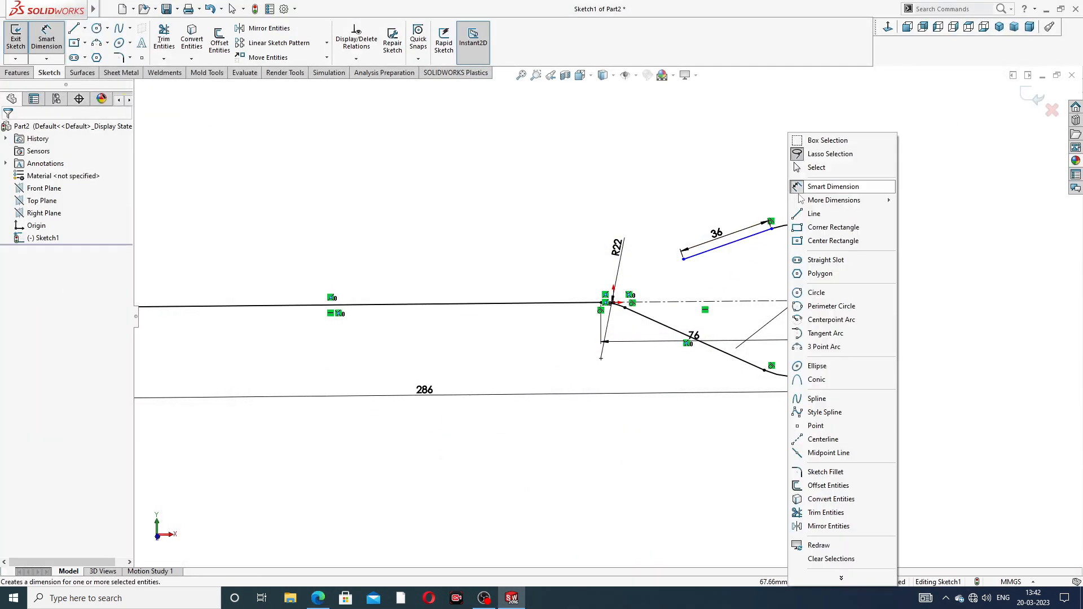
right_click(789, 194)
click(819, 167)
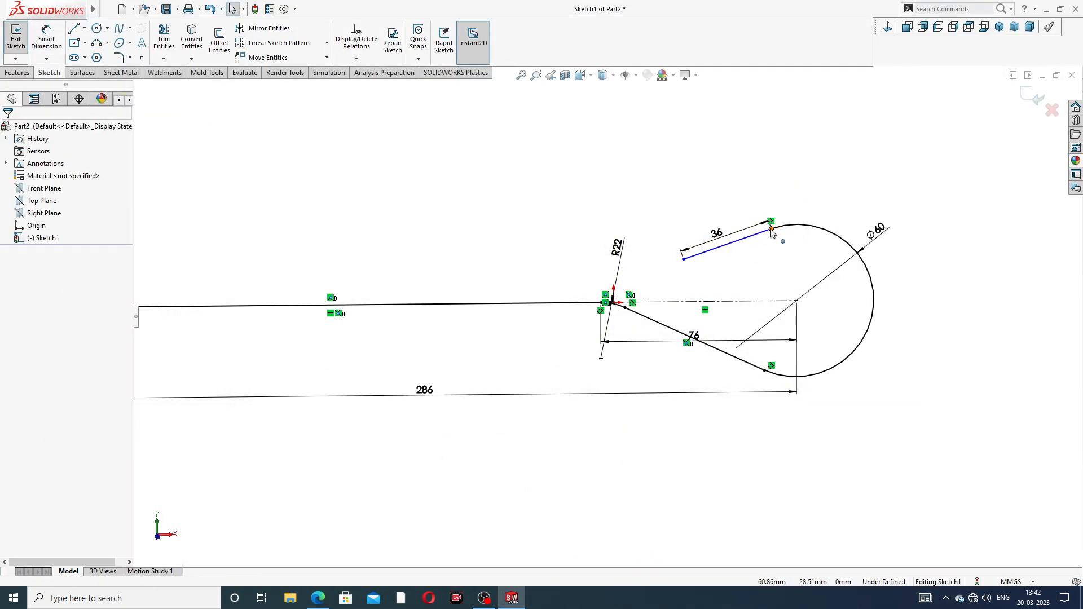
- Add a tangent relation between the 36 mm upper sloping line and the hook arc
click(771, 231)
click(744, 180)
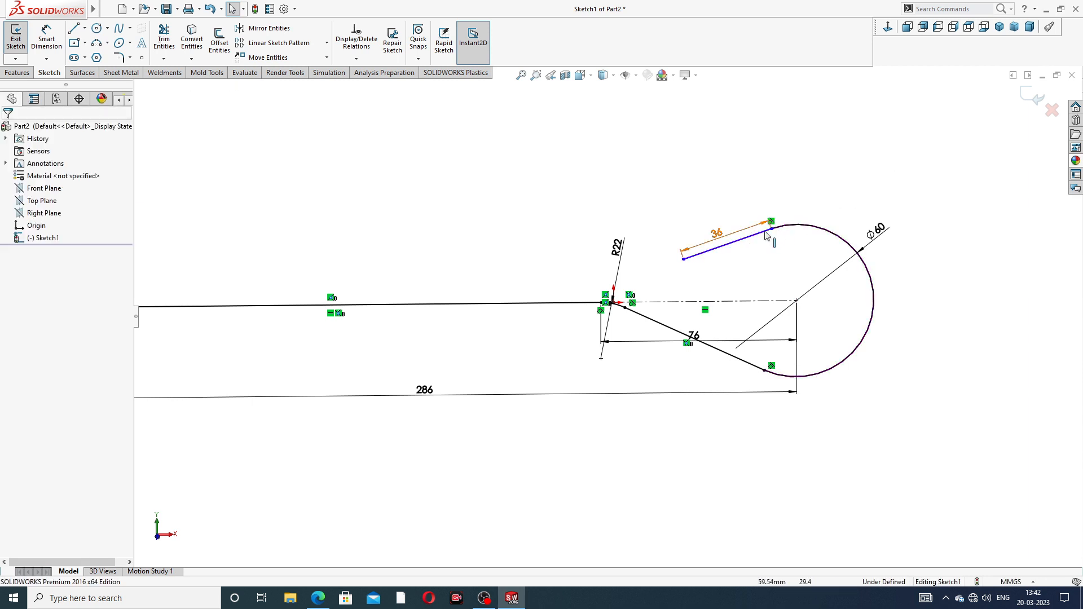
scroll(766, 235, down, 3)
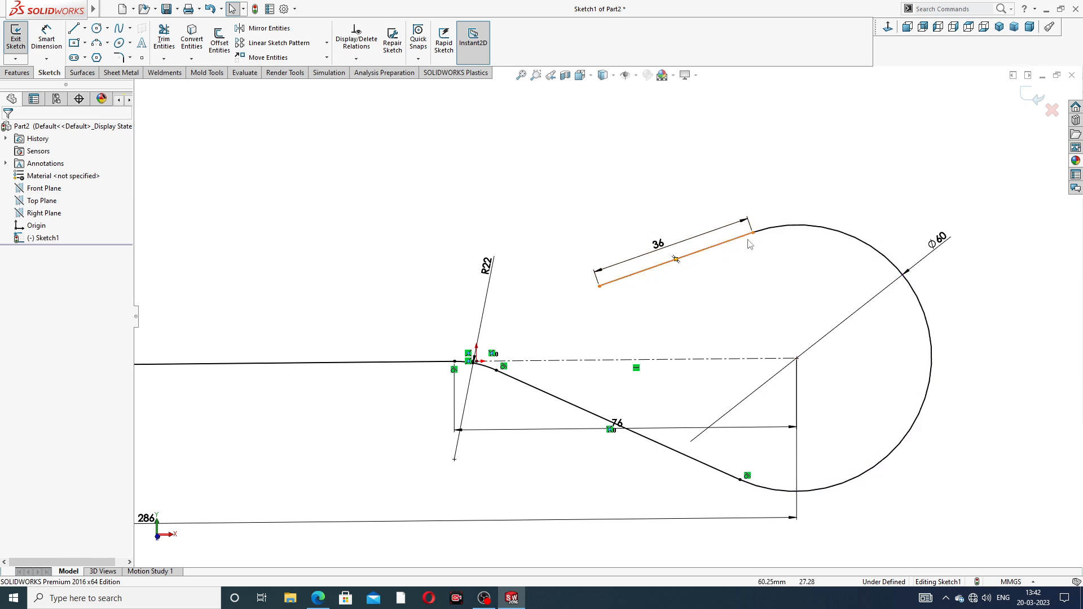
scroll(747, 242, down, 3)
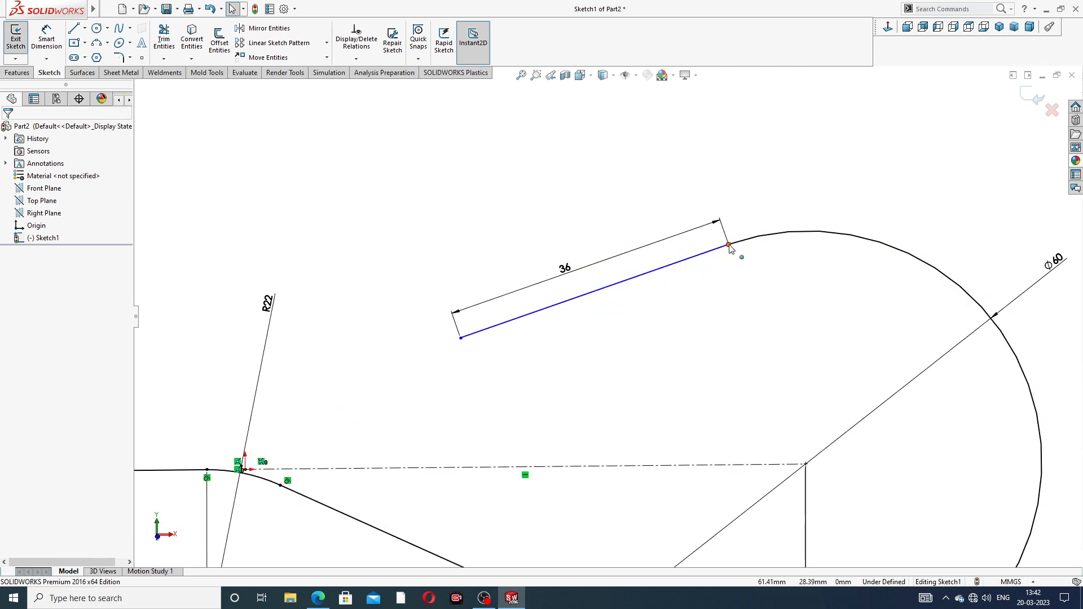
click(729, 246)
click(755, 239)
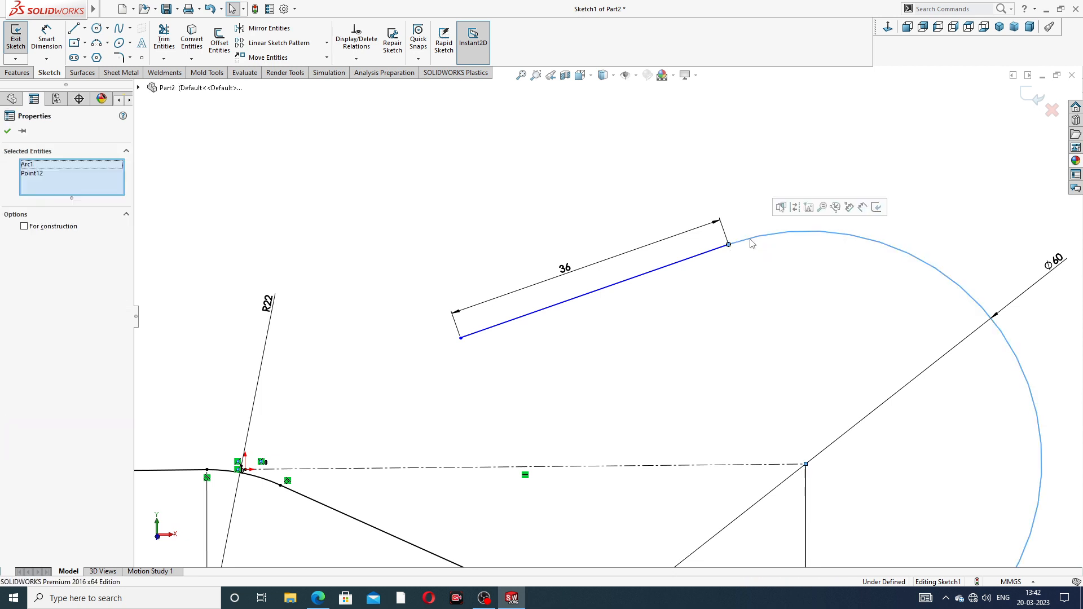
click(728, 233)
click(722, 247)
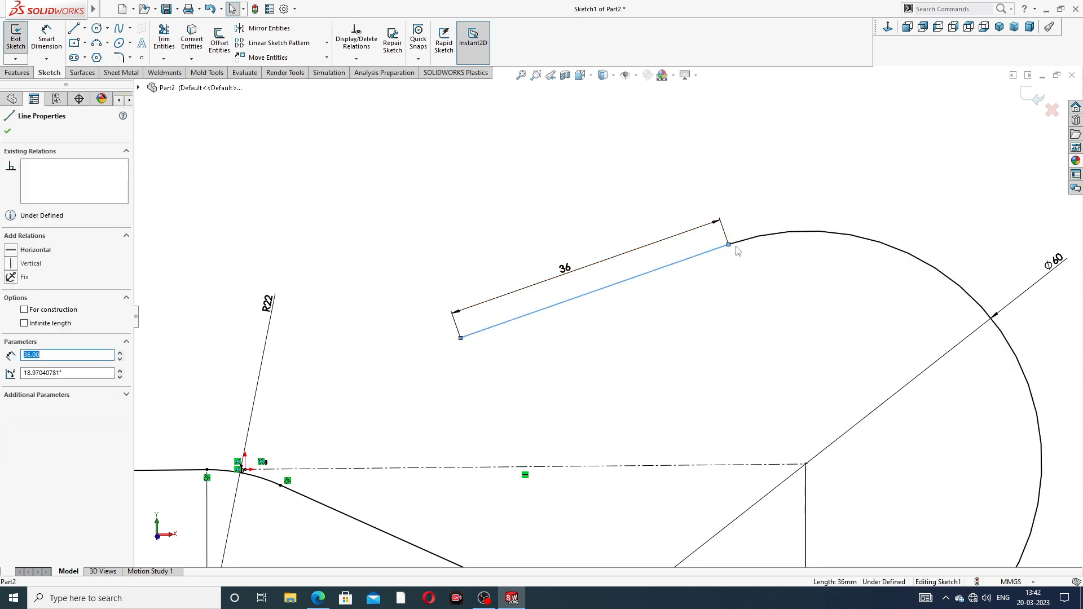
ctrl+click(753, 238)
click(774, 191)
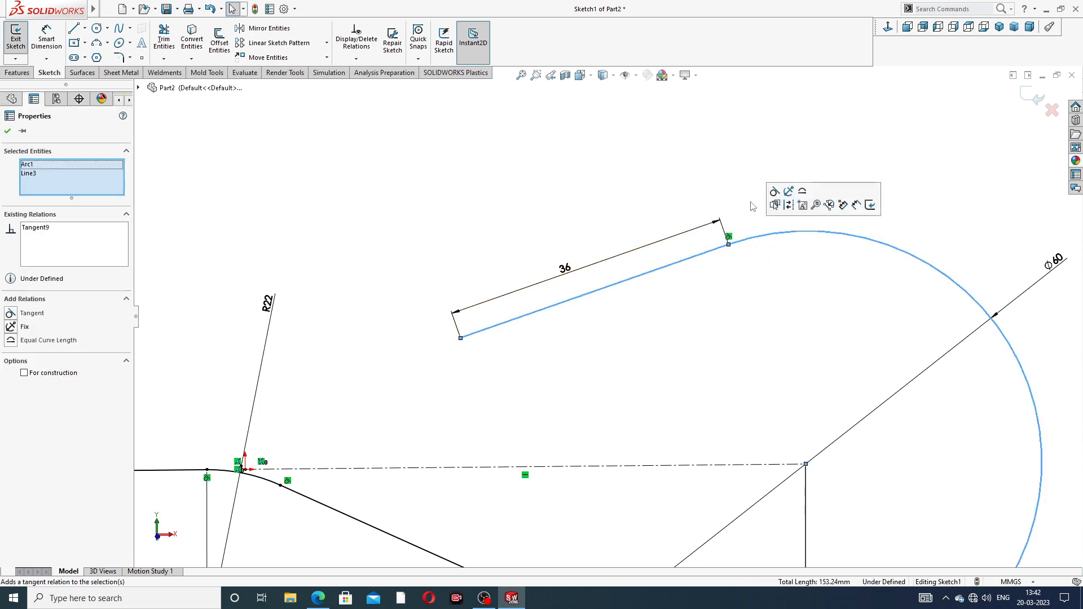
click(775, 193)
scroll(818, 270, up, 3)
scroll(617, 339, up, 2)
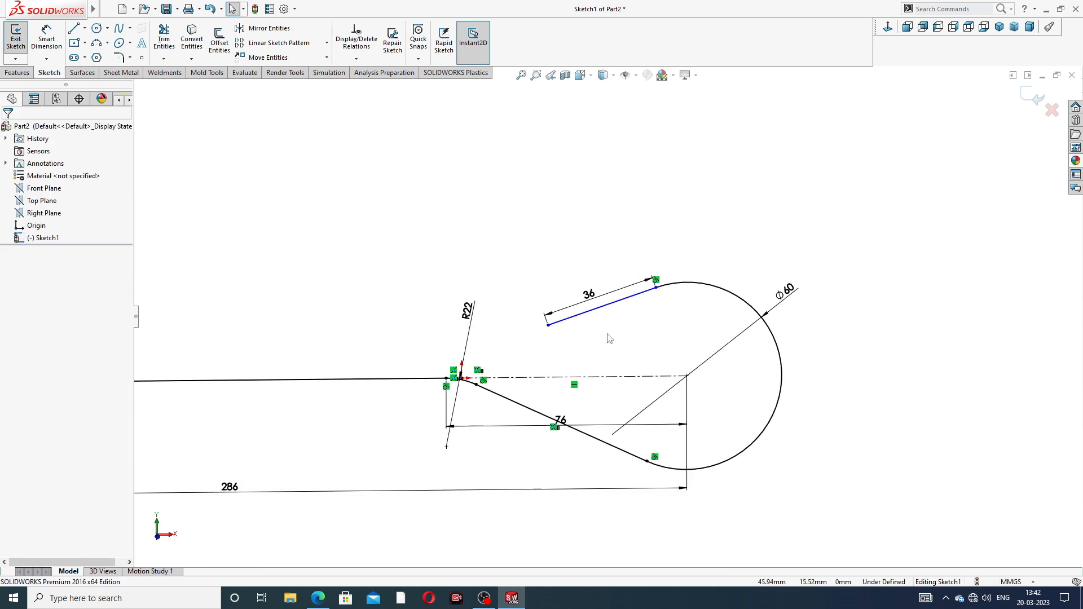
- Examine the path sketch's dimensions and relations around the bend and hook, and compare them with the drawing PDF in the browser
scroll(564, 362, down, 2)
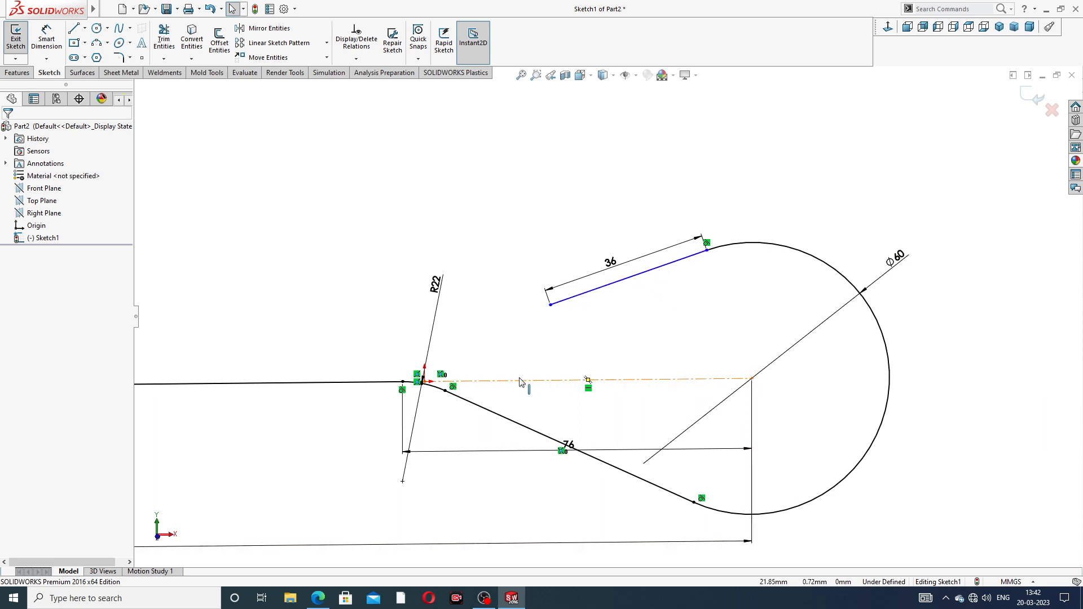
scroll(524, 391, up, 3)
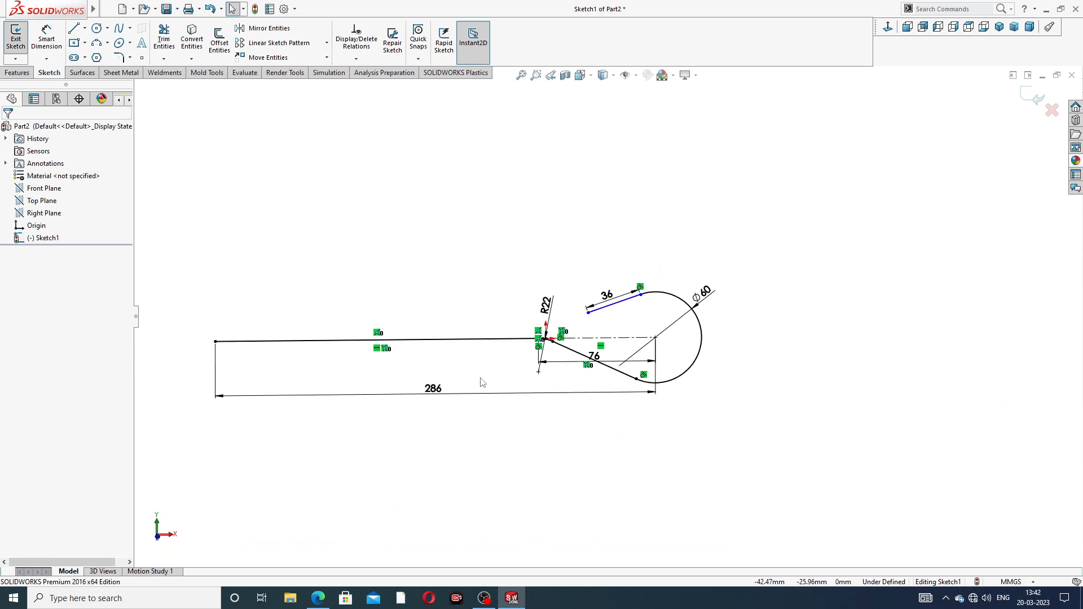
scroll(482, 382, down, 2)
scroll(449, 318, up, 4)
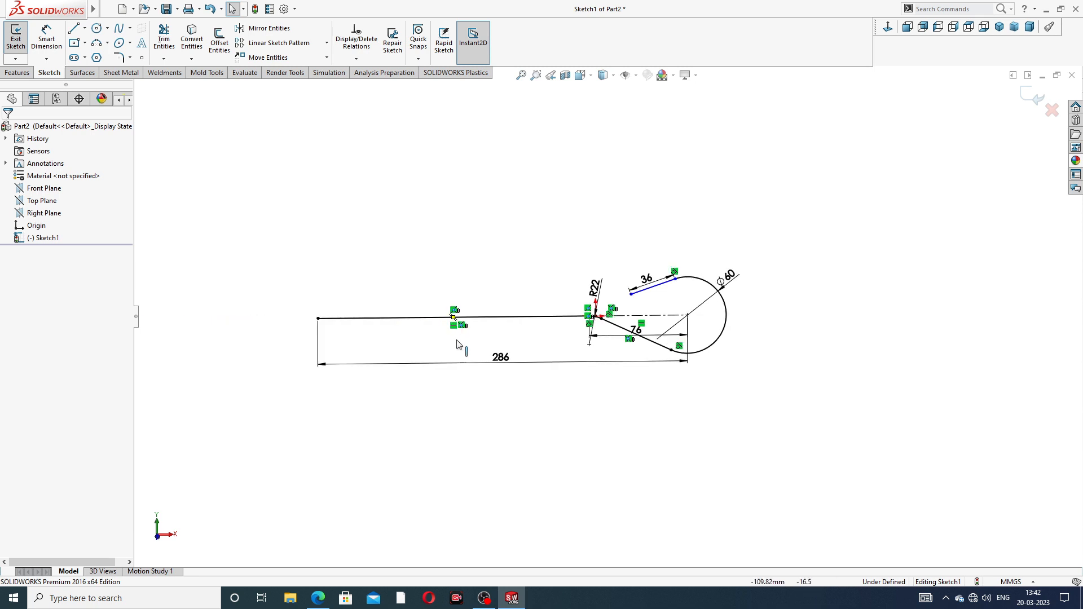
click(506, 359)
scroll(654, 359, down, 2)
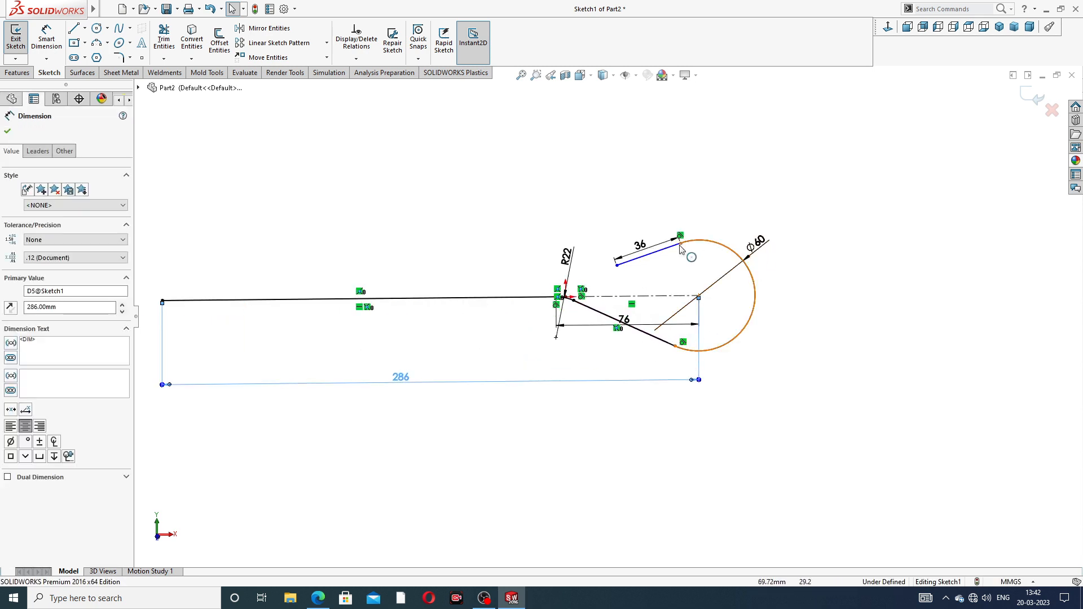
click(757, 243)
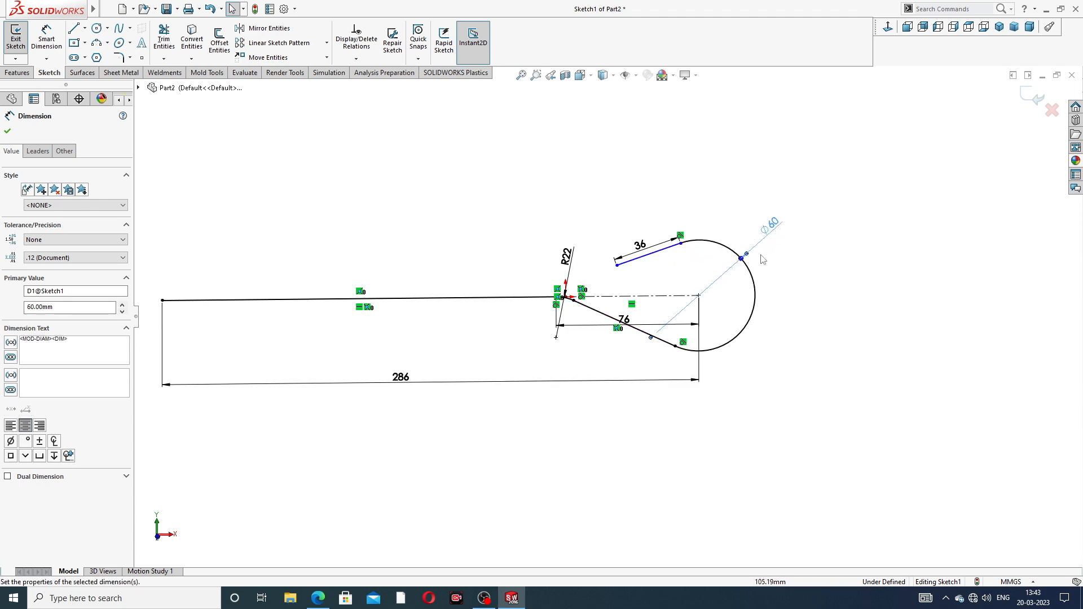
click(762, 260)
scroll(548, 302, down, 4)
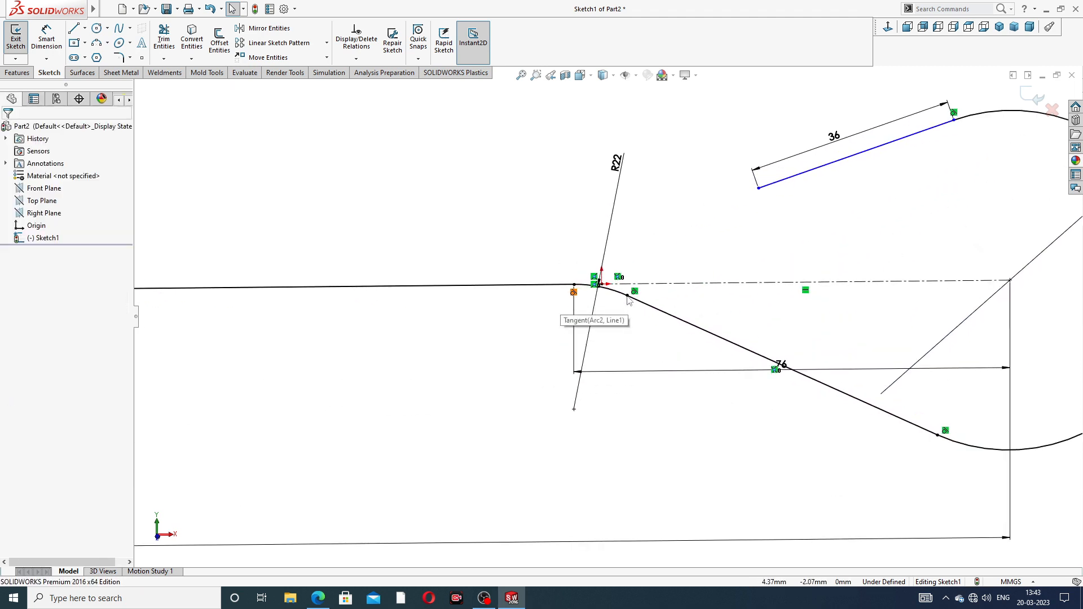
scroll(629, 300, down, 2)
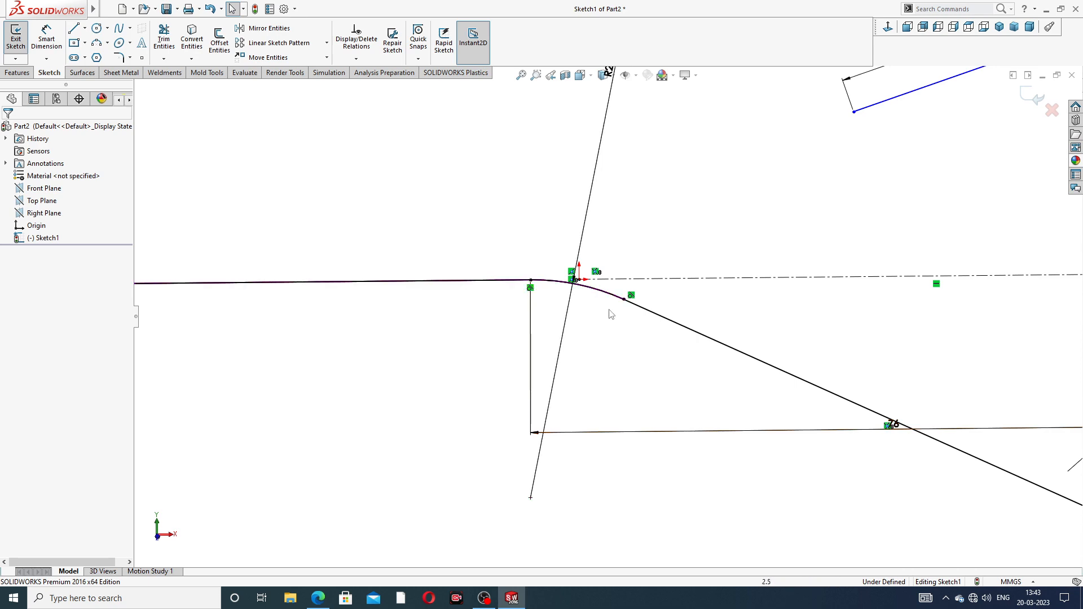
scroll(609, 314, up, 2)
scroll(610, 314, up, 3)
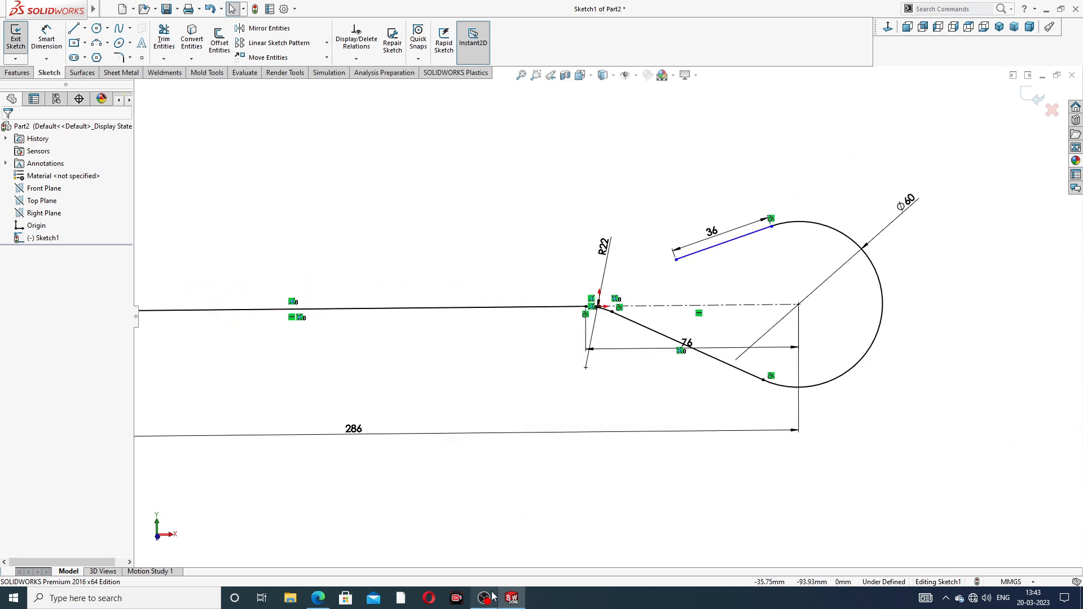
click(319, 599)
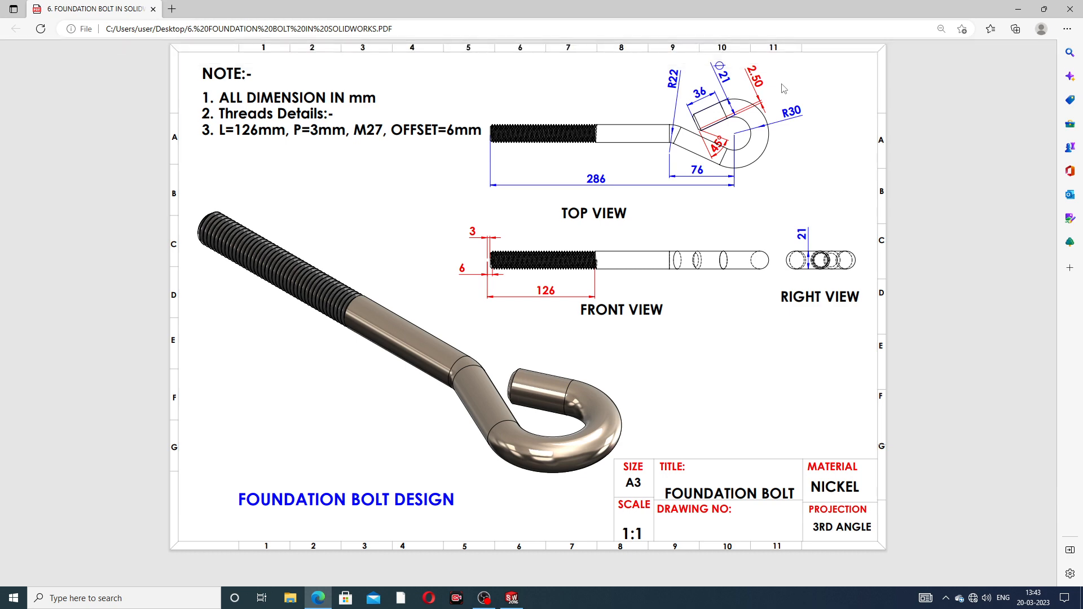
click(316, 597)
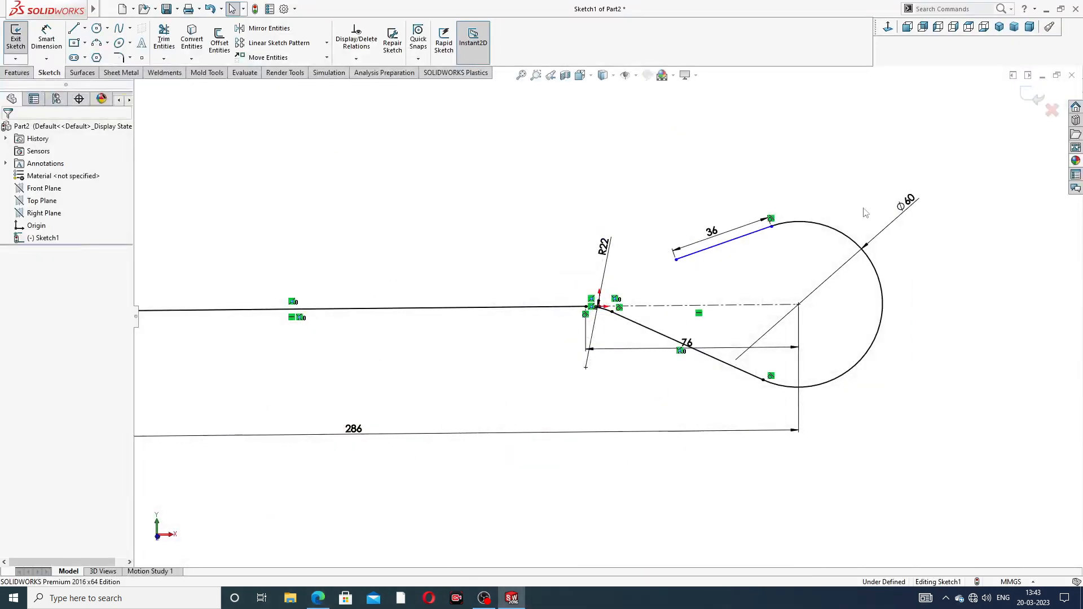
- Finish the path sketch and create a reference plane through the free endpoint of the upper sloping line, perpendicular to that line
click(1037, 98)
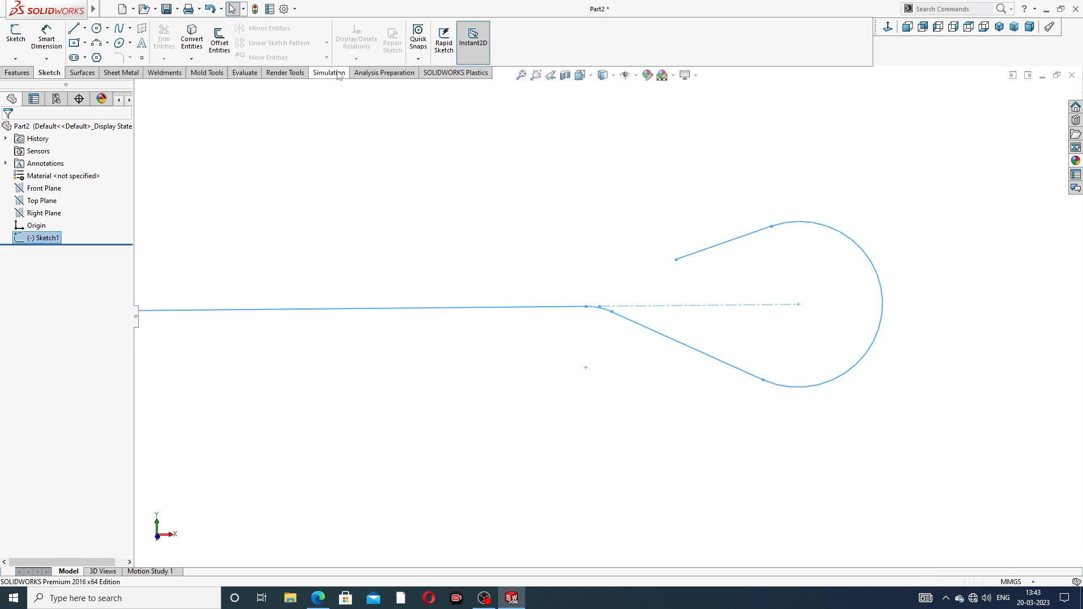
click(17, 73)
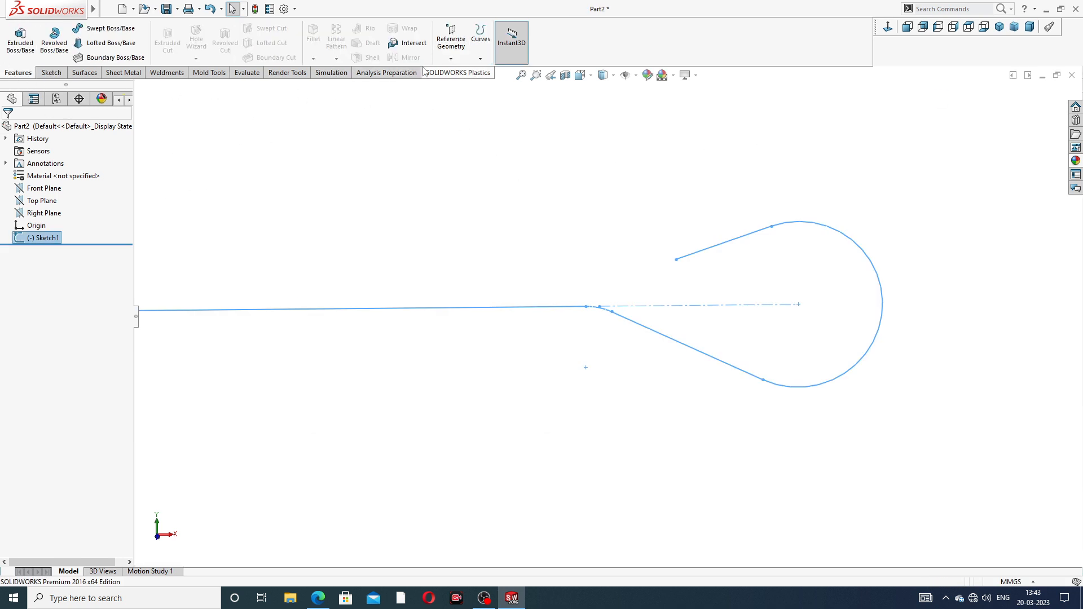
click(450, 59)
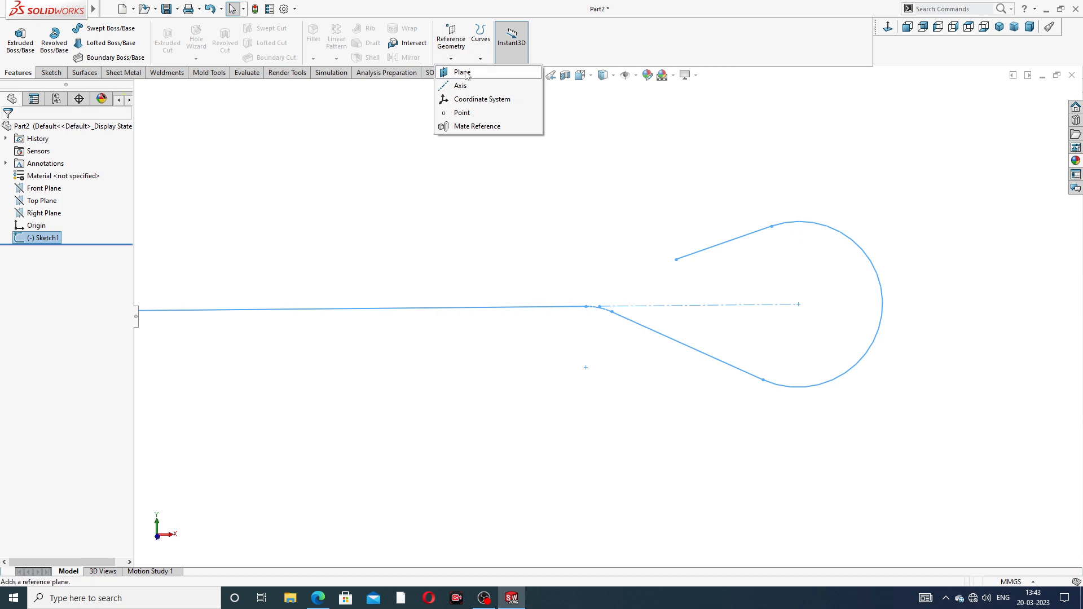
click(462, 72)
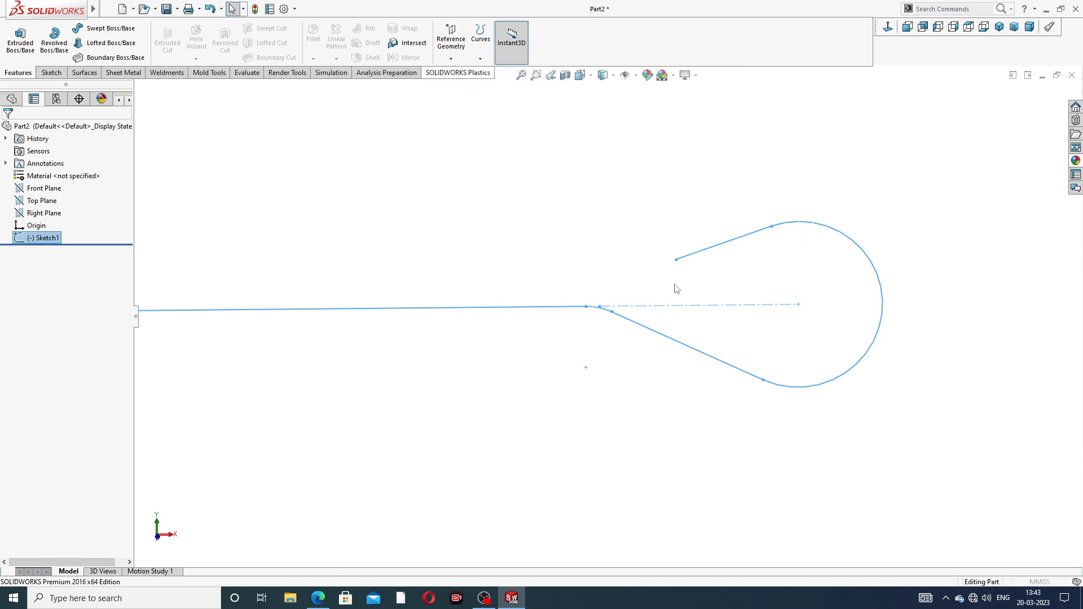
click(668, 250)
click(698, 240)
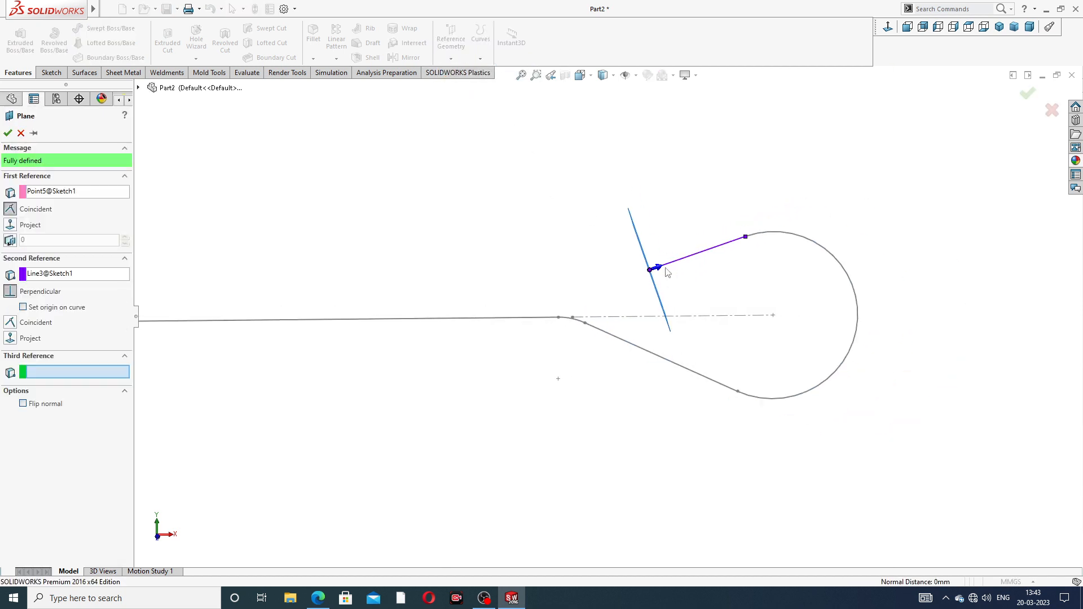
middle_drag(667, 273, 704, 256)
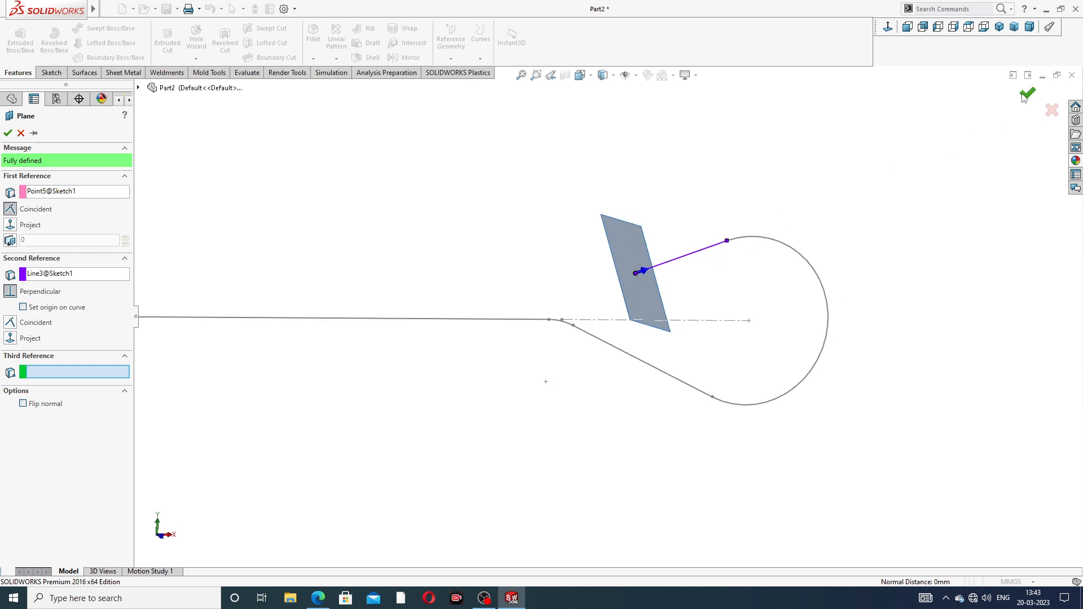
click(1028, 93)
- Start a new sketch on the plane at the hook end and view it face-on
click(655, 264)
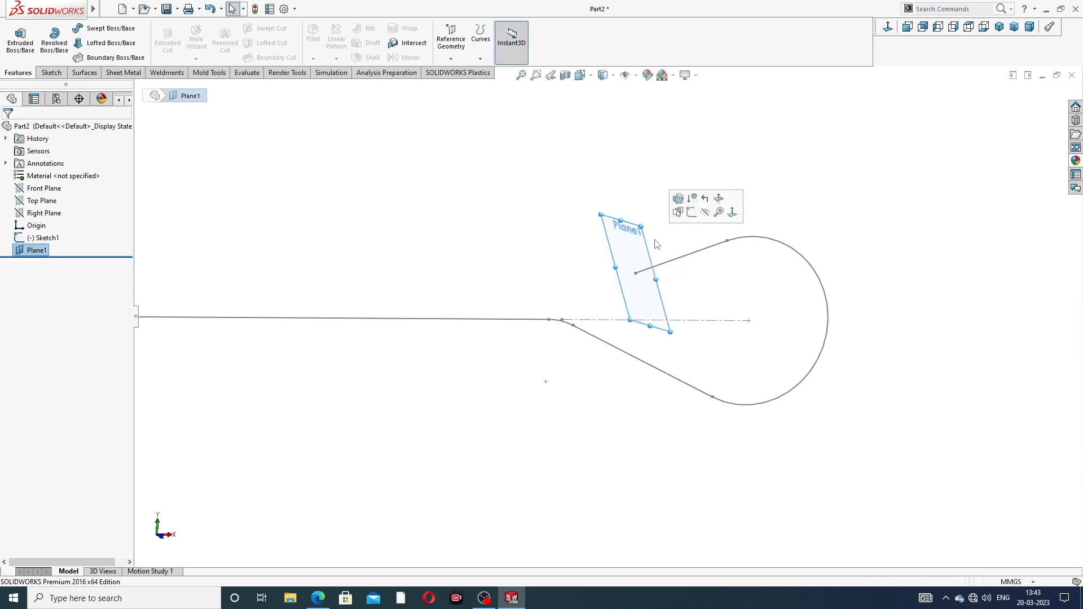
click(691, 212)
click(886, 32)
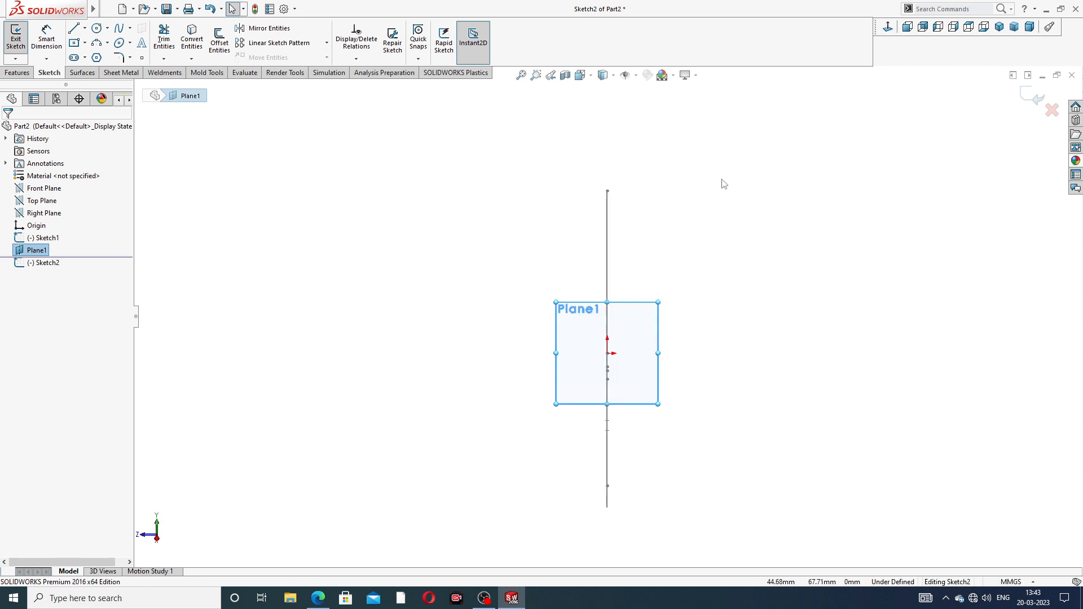
scroll(607, 346, down, 2)
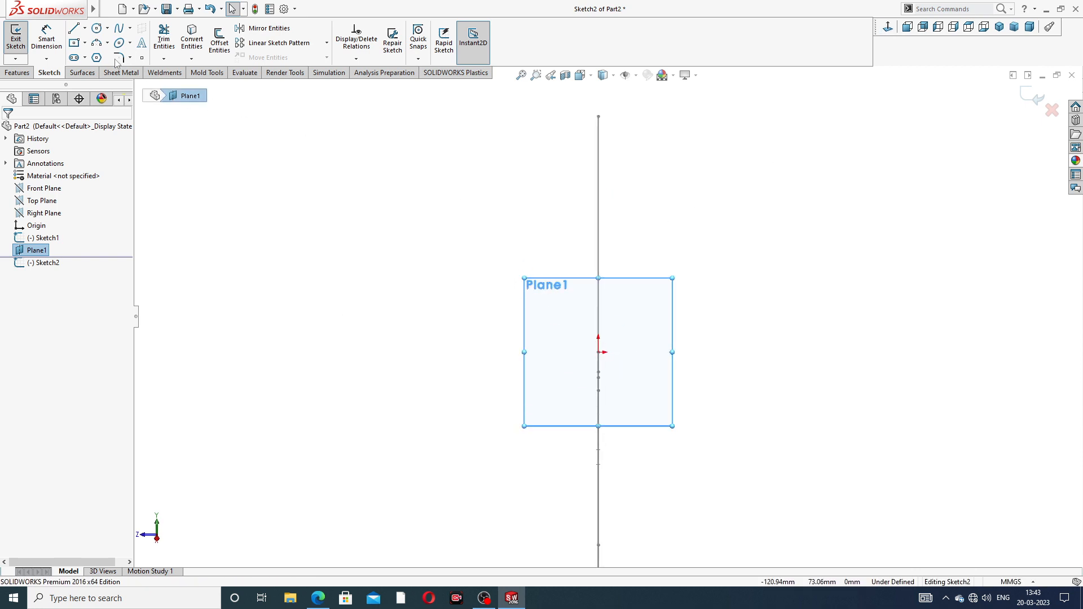
click(97, 28)
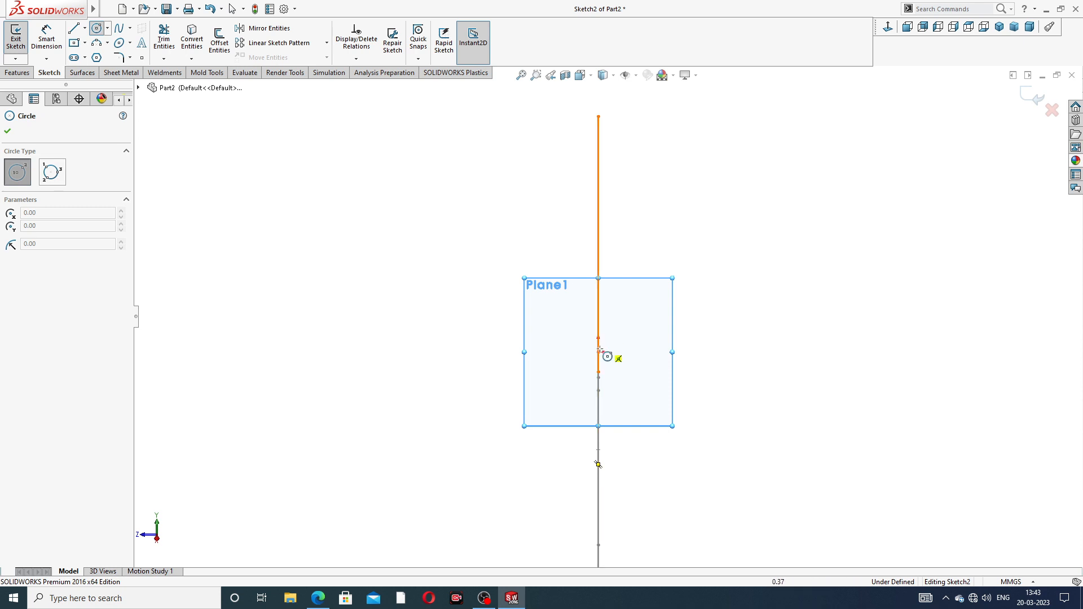
right_click(822, 172)
click(848, 180)
- Sketch a circle about 19.4 mm in diameter on the plane, centered on the endpoint of the hook's sloping line
middle_drag(759, 304, 694, 320)
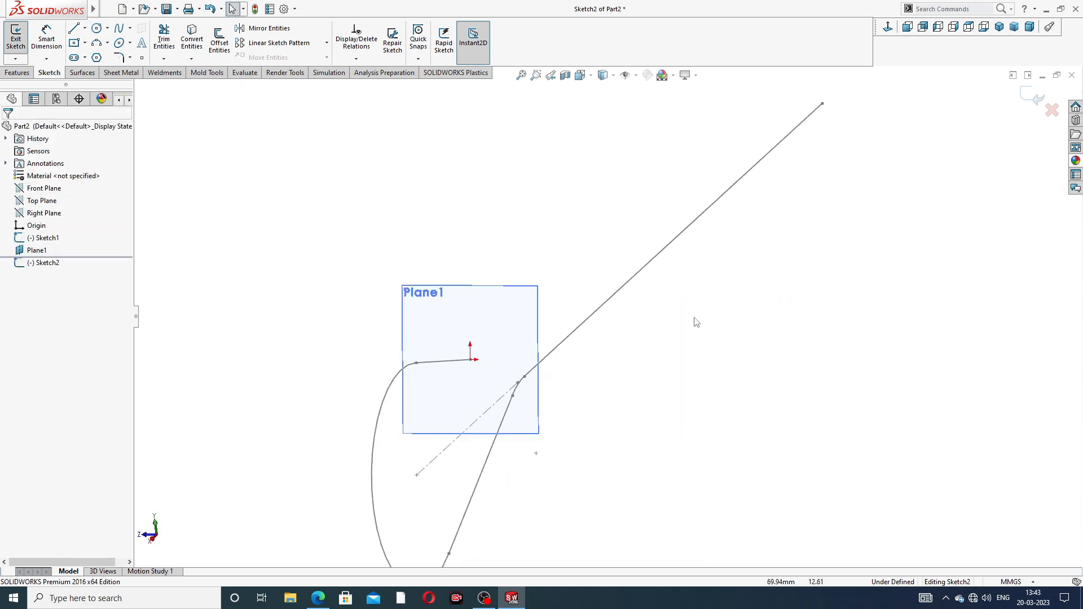
click(97, 29)
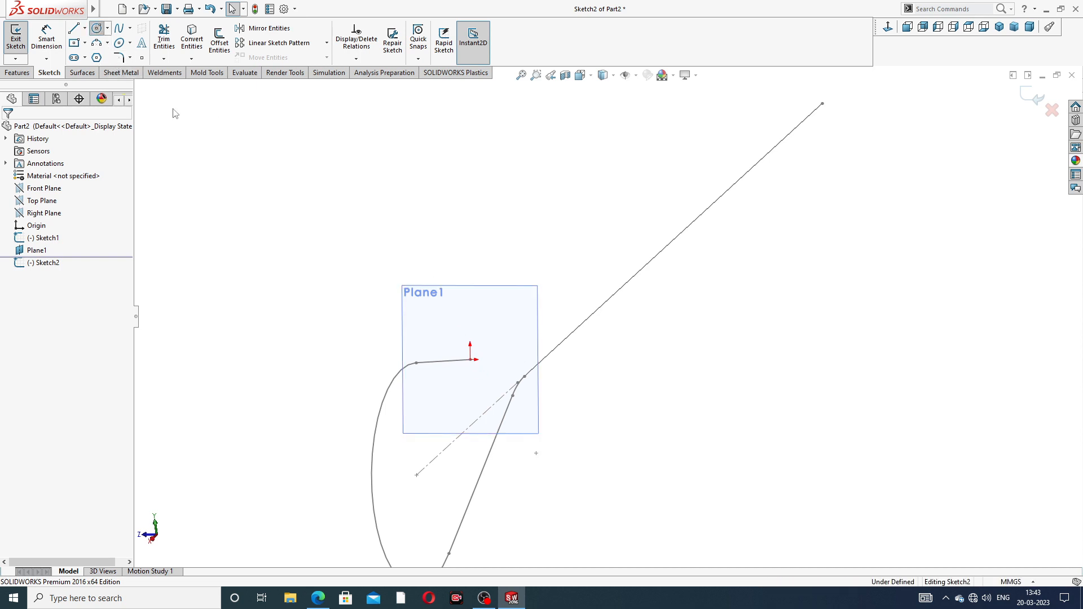
click(471, 360)
click(494, 382)
right_click(576, 249)
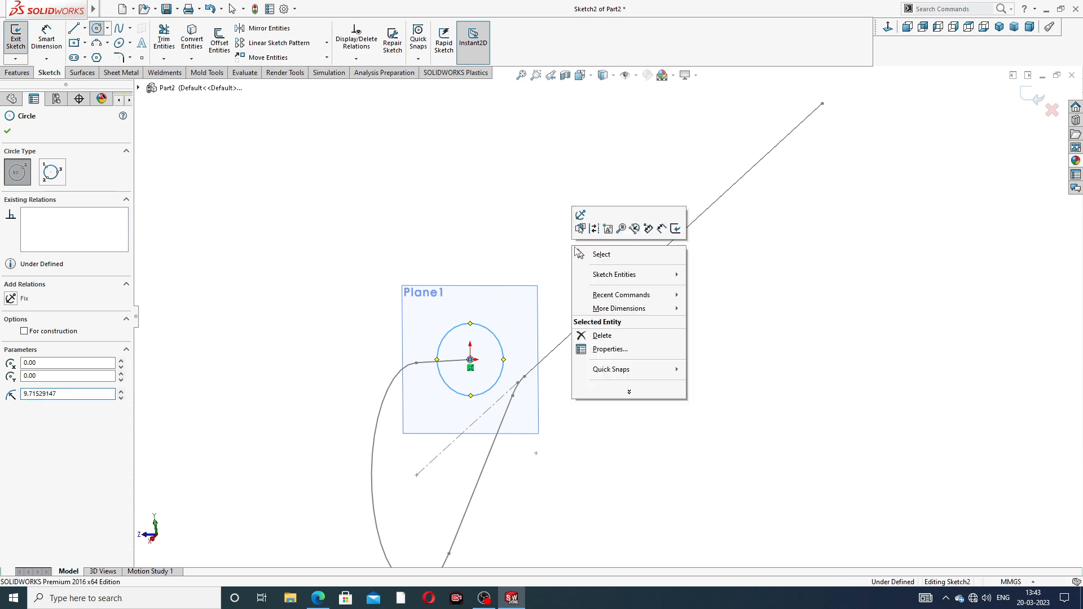
click(595, 254)
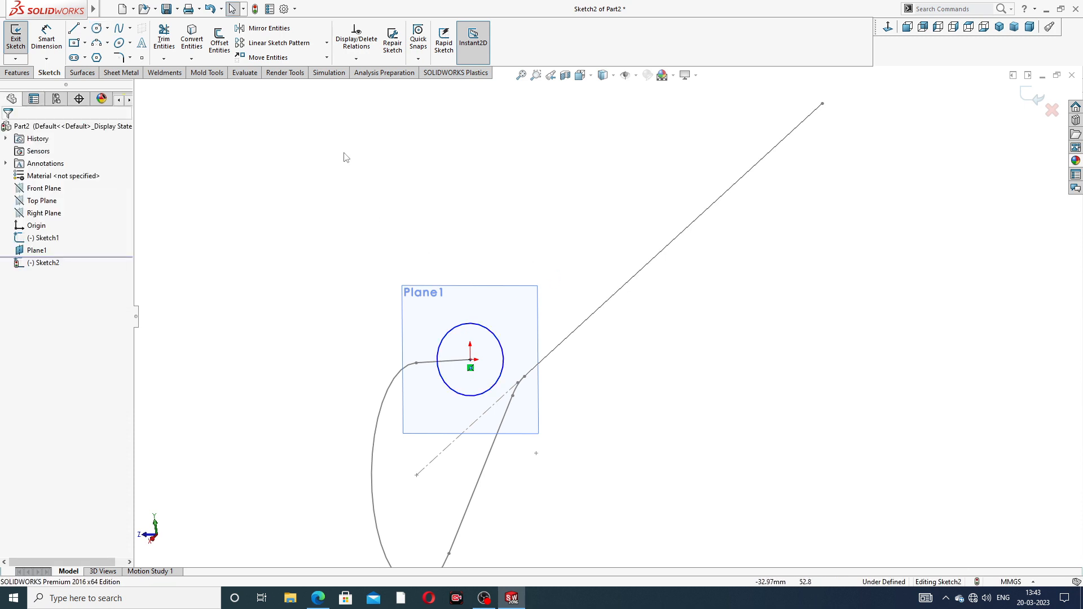
- Set the profile circle's diameter to 21 mm and finish the sketch
click(48, 42)
click(489, 333)
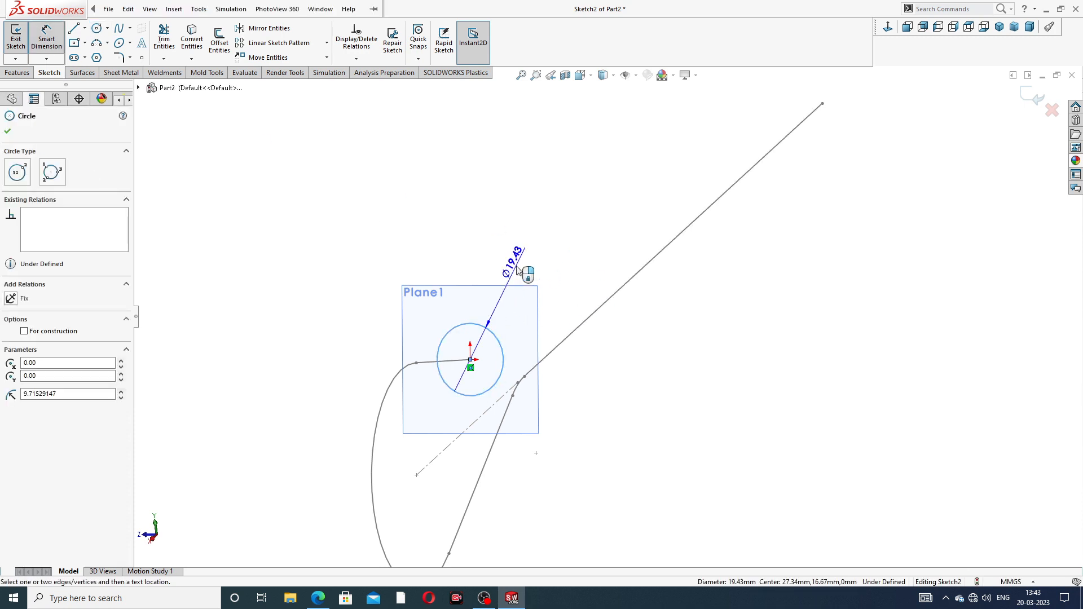
click(517, 271)
text(21)
key(Return)
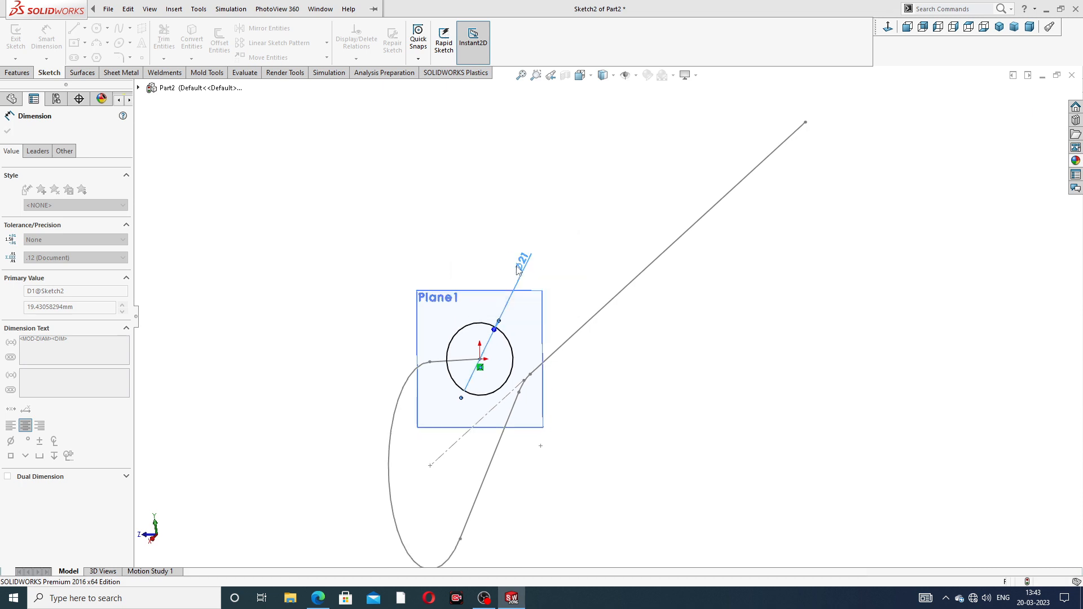
click(586, 237)
right_click(587, 237)
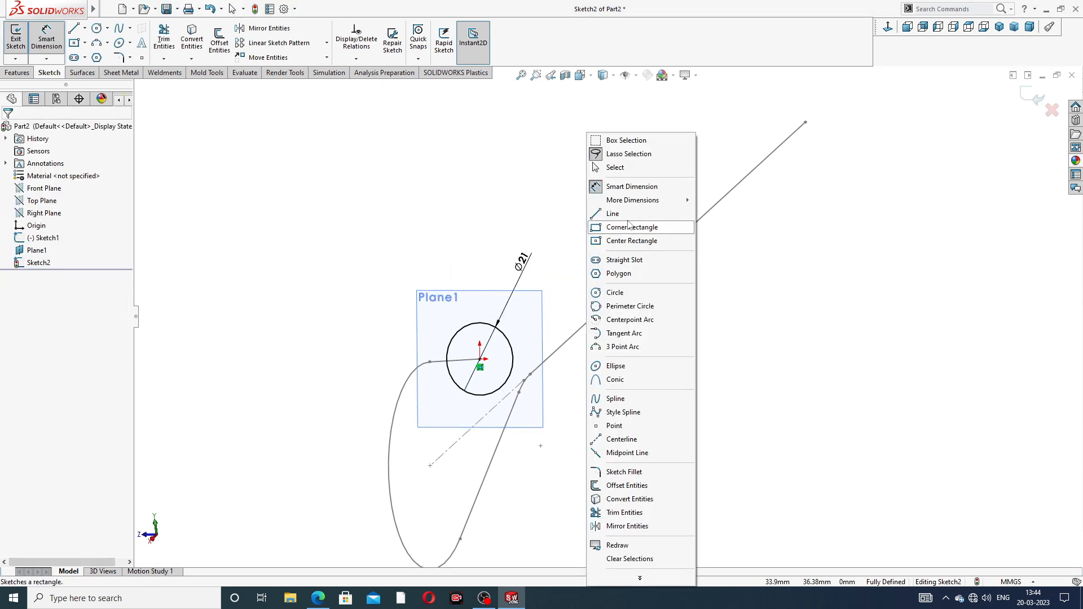
click(626, 171)
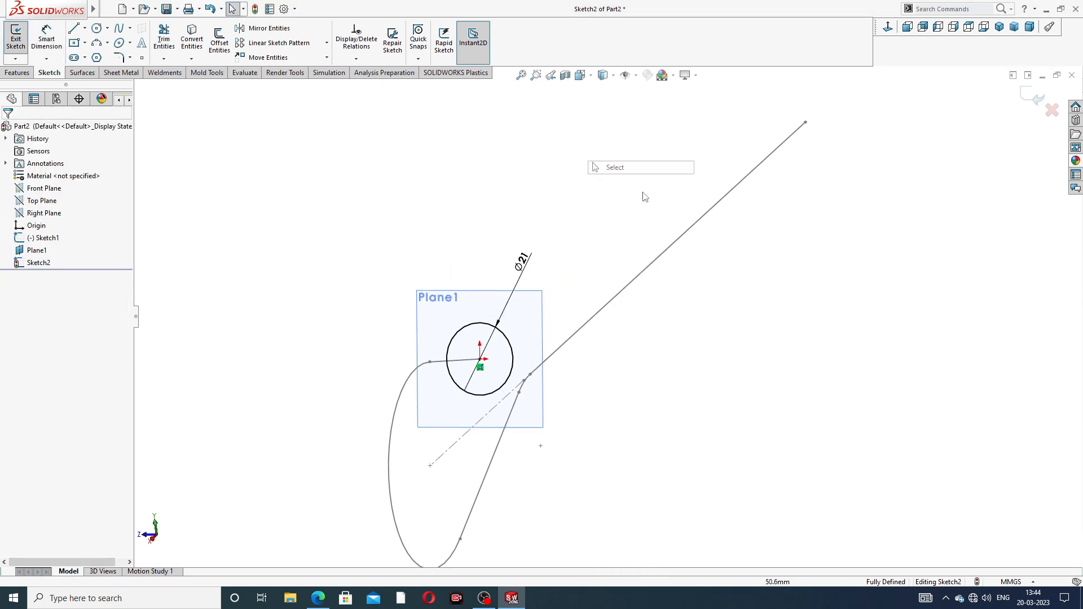
click(1032, 99)
- Create a Swept Boss/Base using the 21 mm circle as profile and the hooked centerline sketch as path
mouse_move(618, 285)
middle_down()
mouse_move(598, 241)
mouse_move(546, 248)
middle_up()
scroll(596, 249, up, 4)
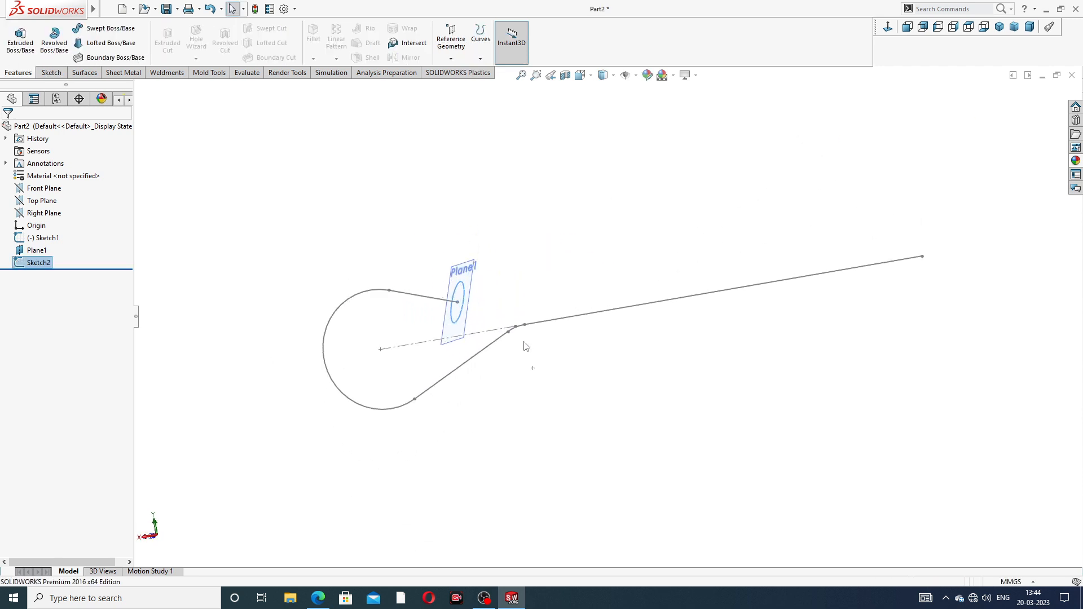
scroll(510, 337, down, 8)
scroll(571, 314, up, 4)
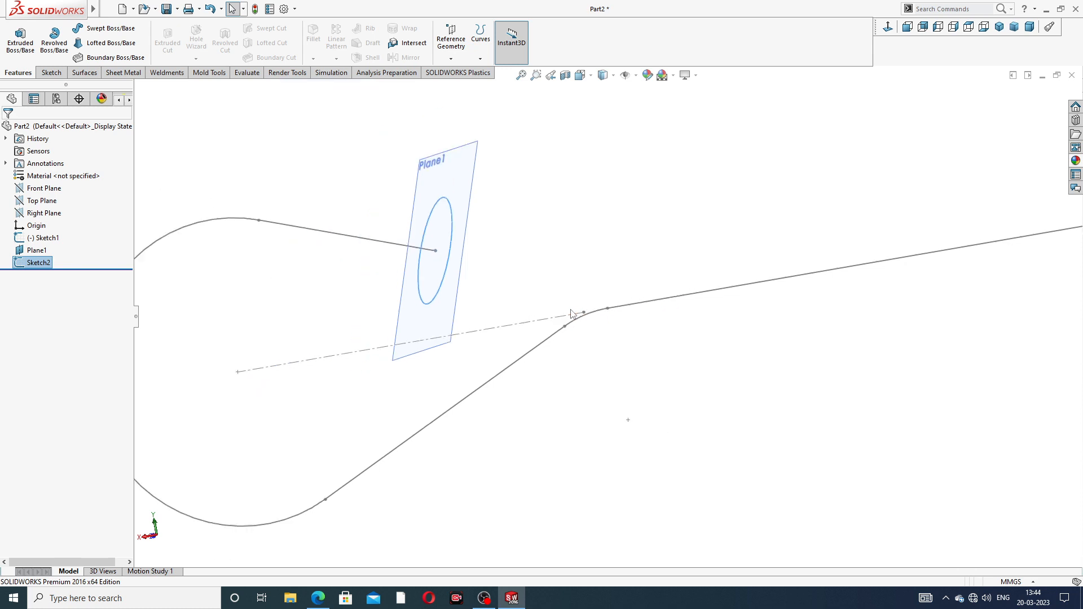
middle_drag(573, 314, 539, 307)
scroll(539, 307, up, 2)
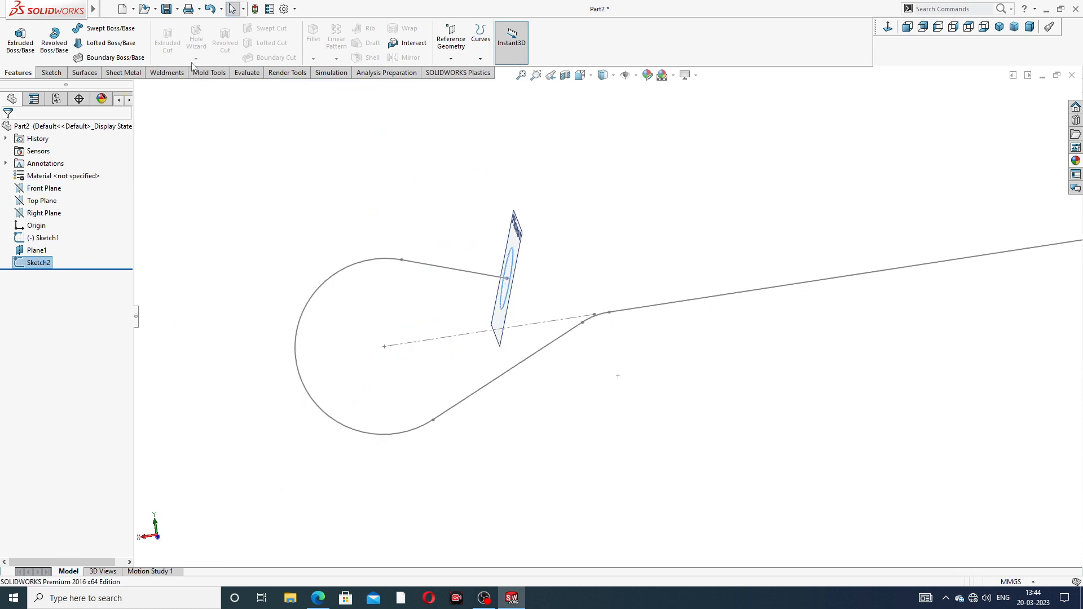
click(108, 29)
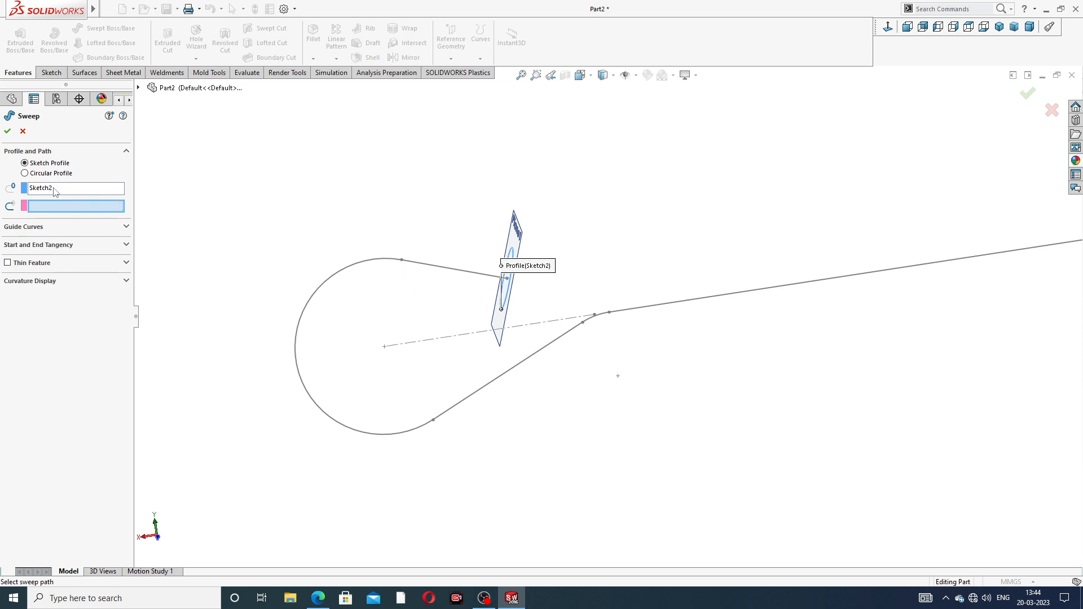
click(427, 271)
scroll(599, 292, up, 3)
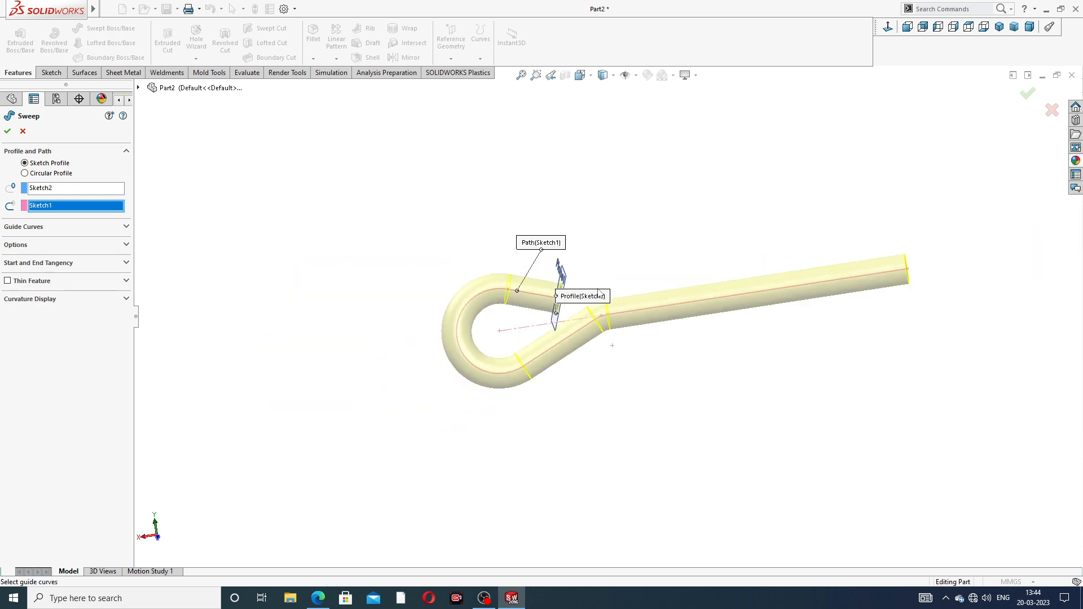
middle_drag(669, 282, 667, 337)
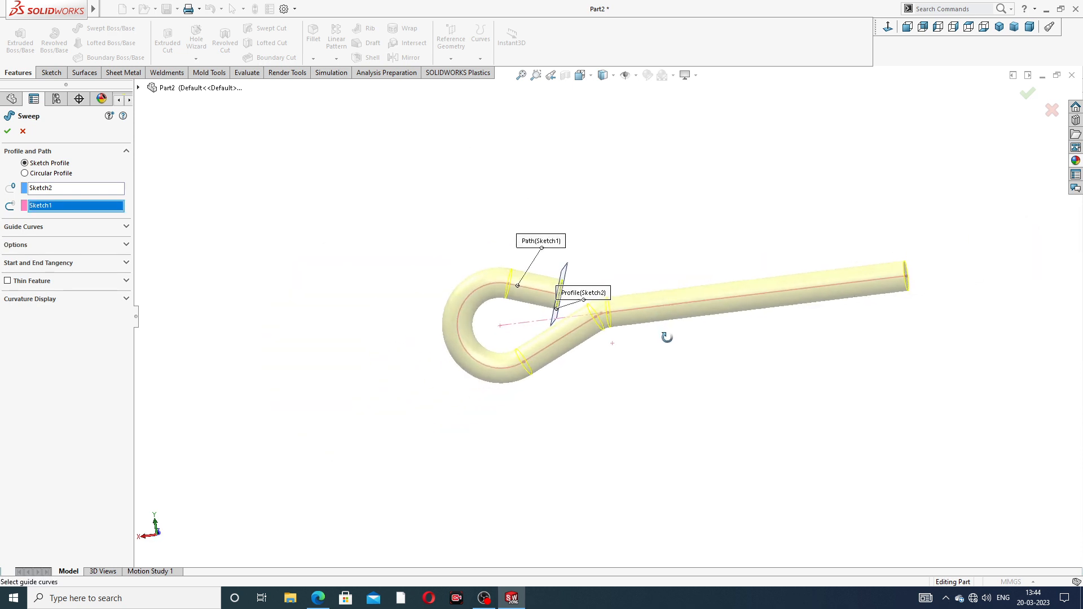
click(7, 132)
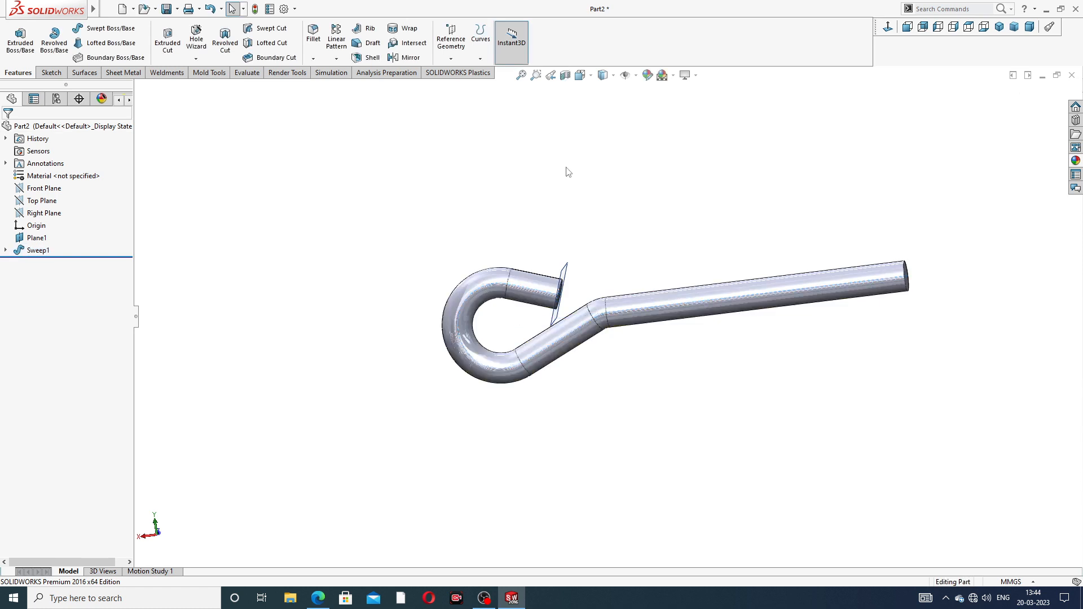
- Hide the reference plane at the hook end
middle_drag(634, 331, 796, 300)
scroll(796, 300, down, 3)
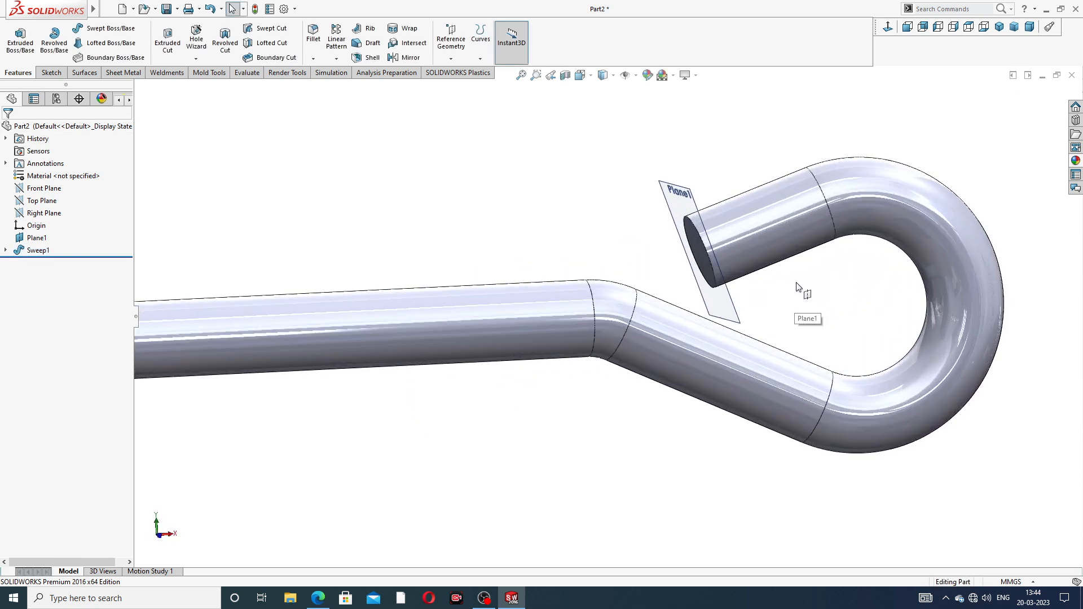
click(709, 219)
click(761, 186)
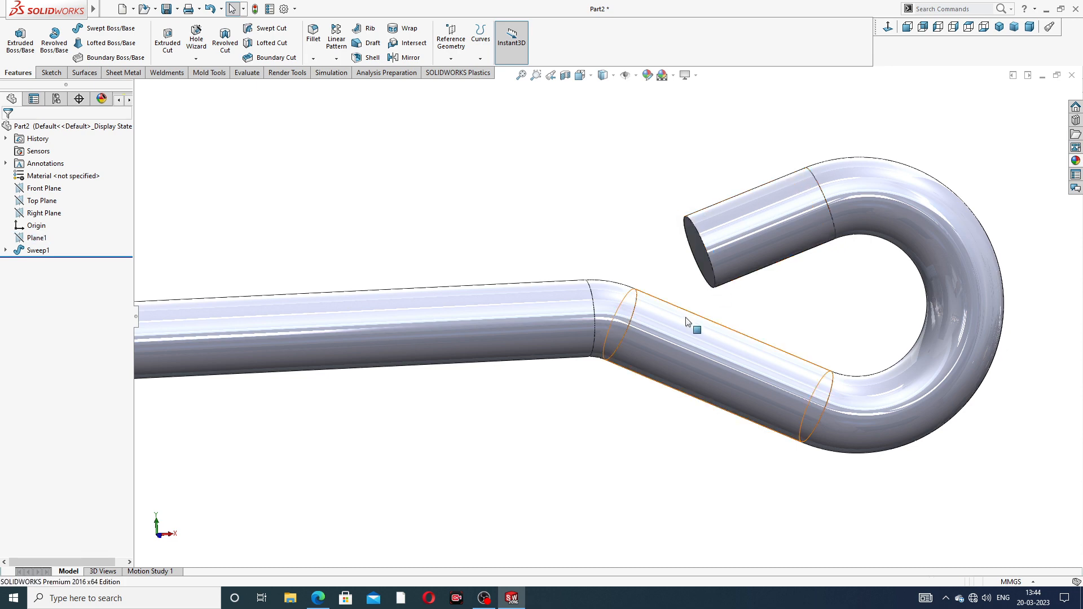
- Inspect the swept bolt body, check the end chamfer dimensions in the drawing PDF in the browser, and return to SOLIDWORKS
scroll(687, 317, up, 3)
scroll(609, 309, up, 2)
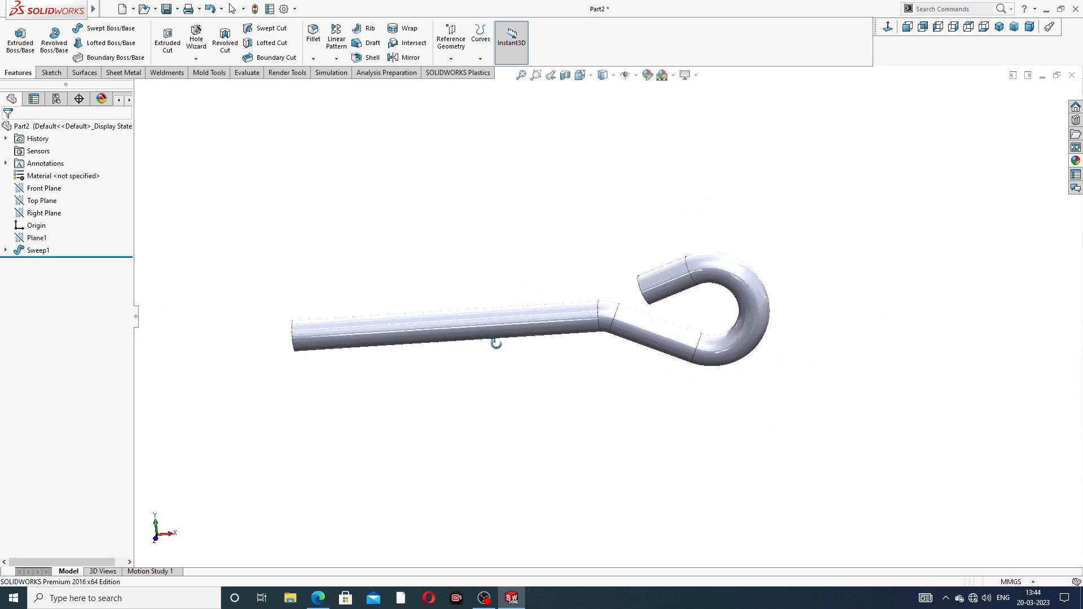
scroll(415, 327, down, 2)
middle_drag(470, 298, 499, 278)
click(317, 597)
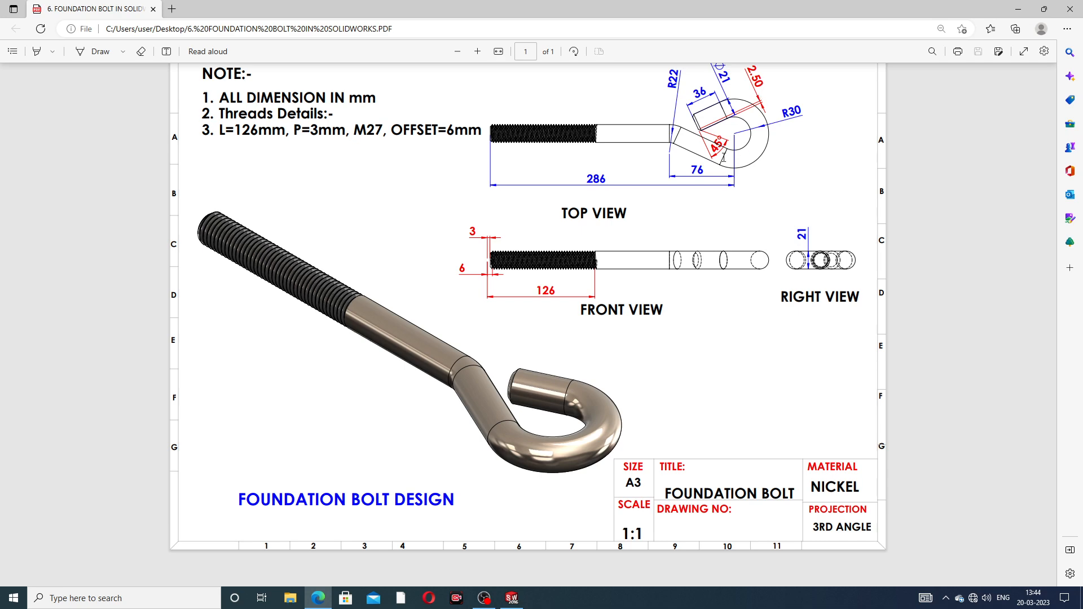
click(319, 599)
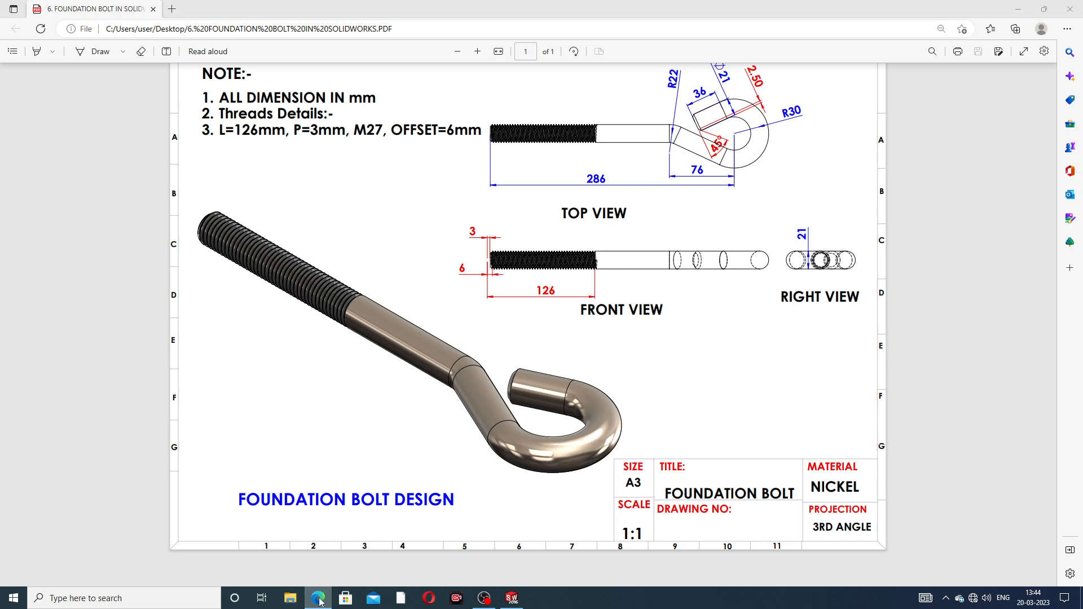
- Chamfer the circular edges at both ends of the bolt with a distance of 2.5 mm at 45 degrees
click(313, 58)
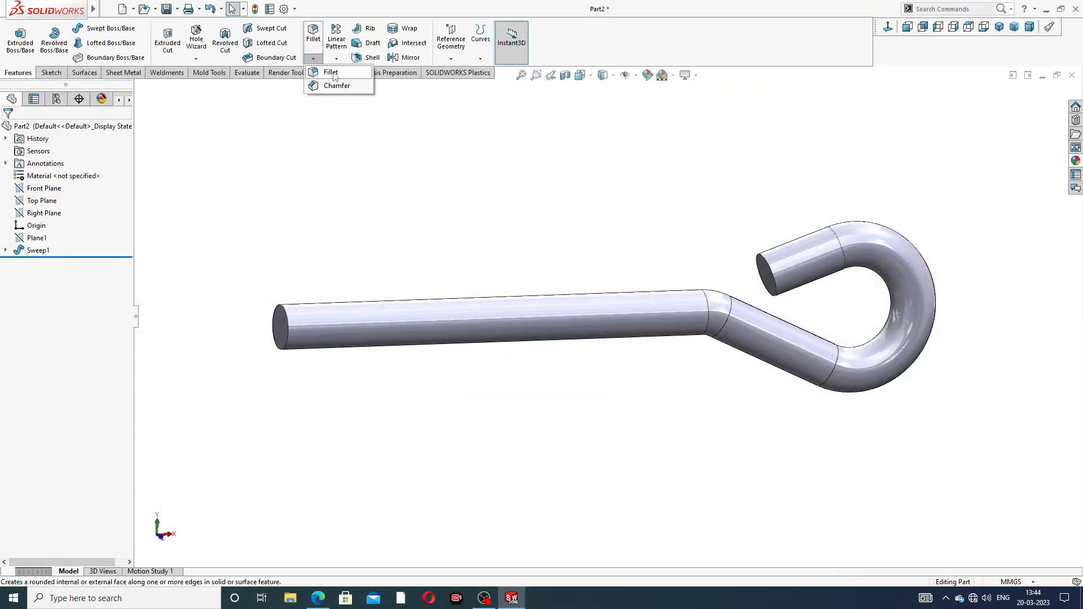
click(337, 86)
scroll(333, 283, down, 4)
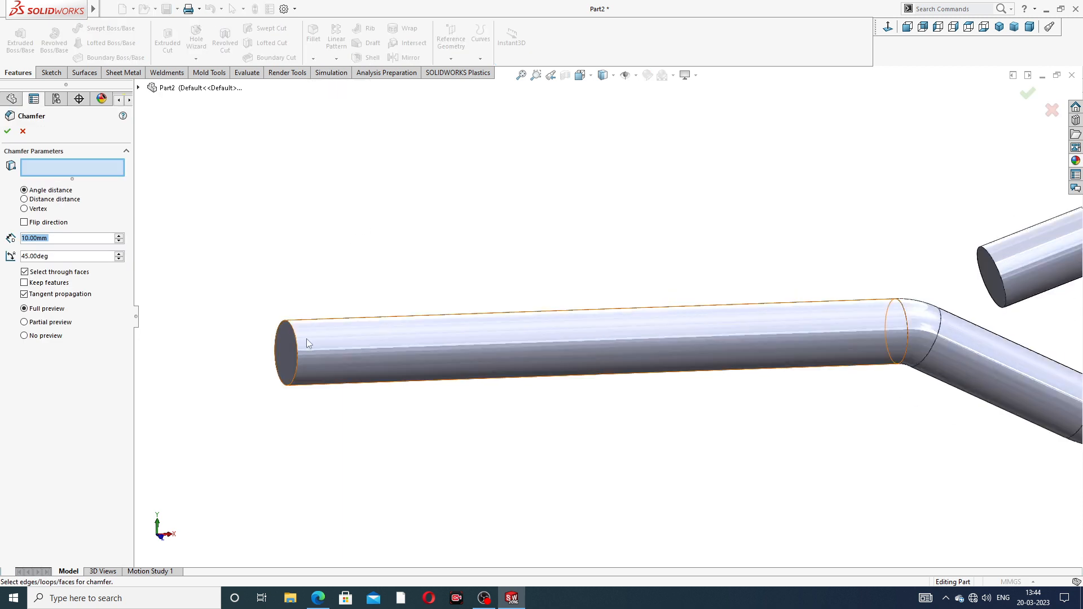
text(2)
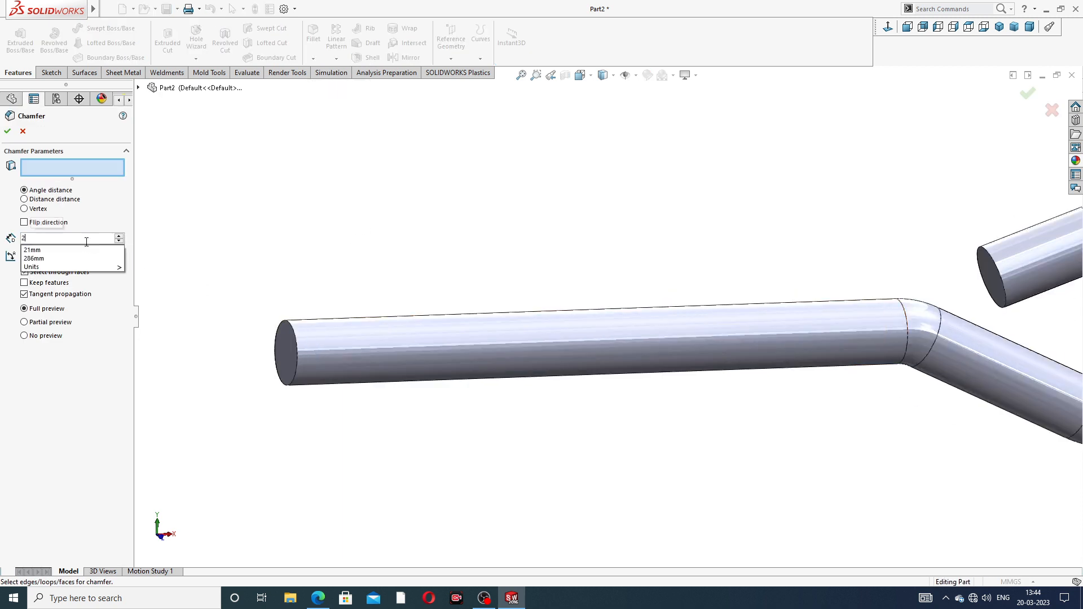
text(.5)
key(Return)
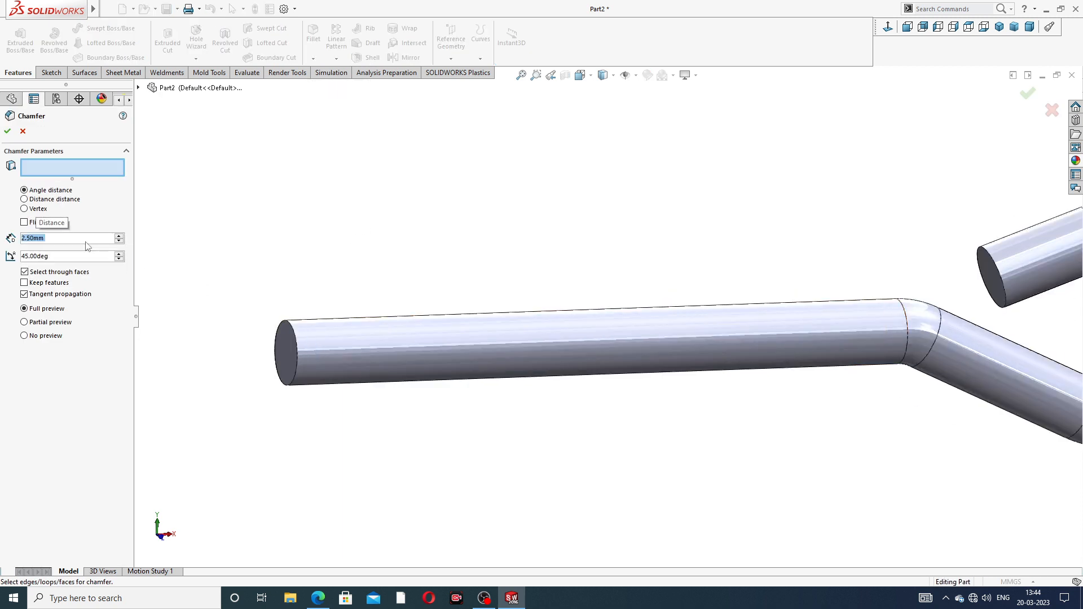
scroll(296, 342, down, 1)
click(295, 342)
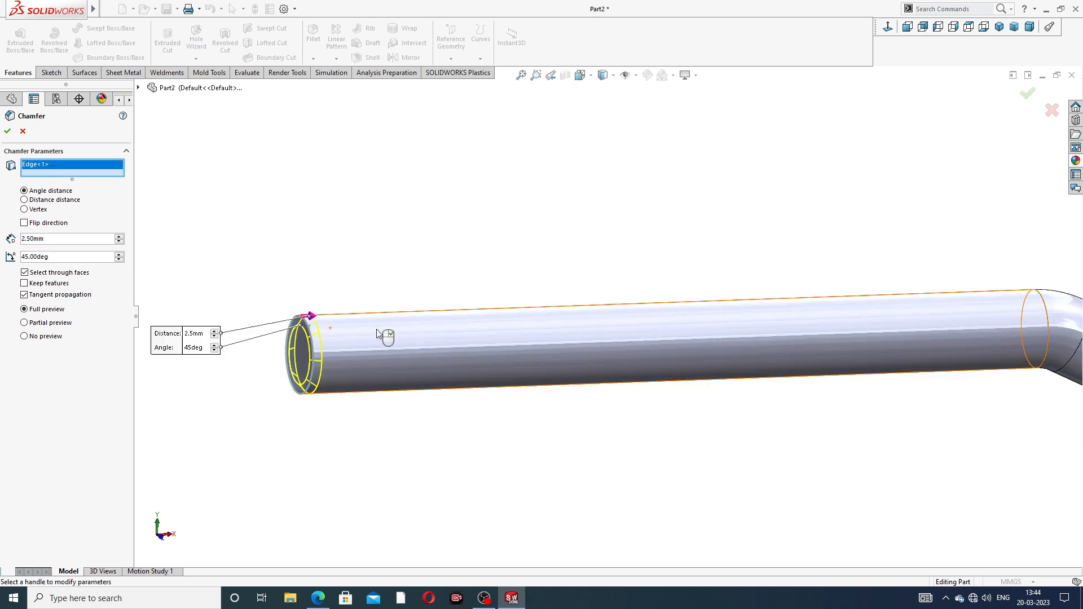
scroll(733, 314, up, 2)
scroll(856, 292, down, 2)
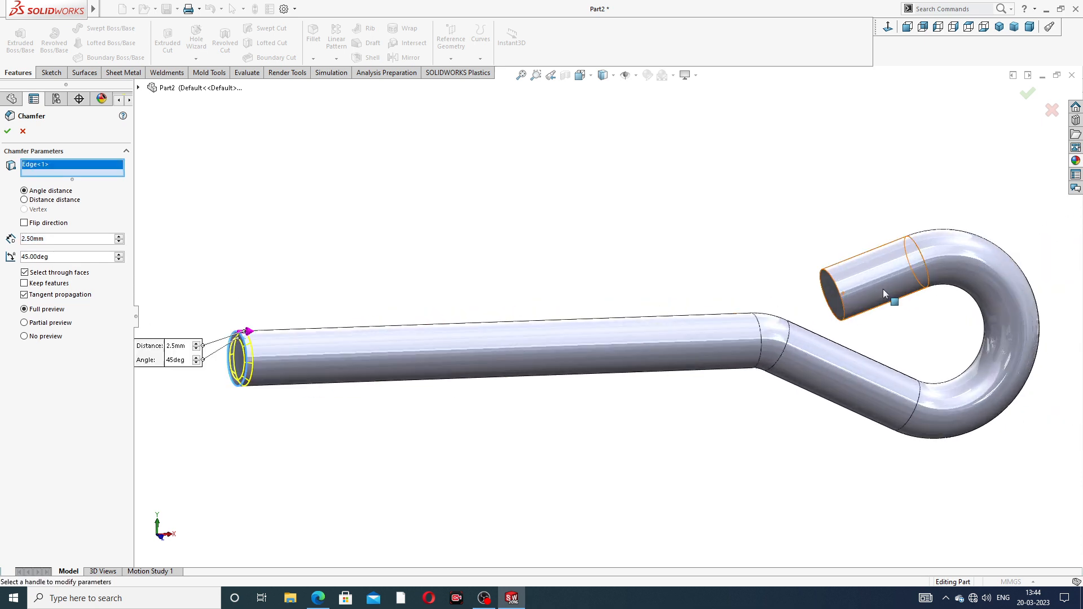
click(832, 282)
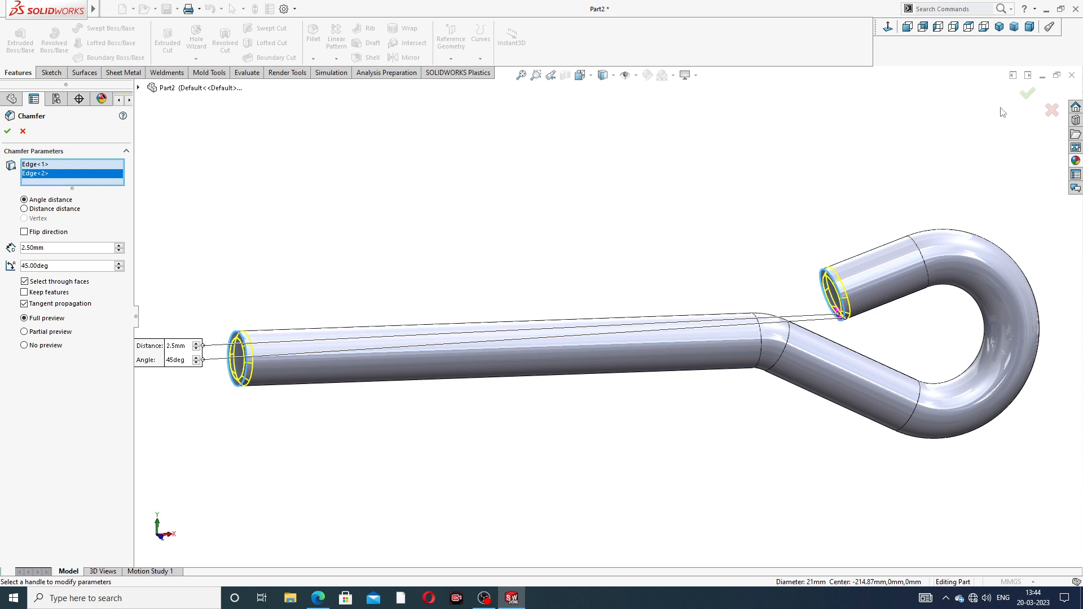
click(1027, 93)
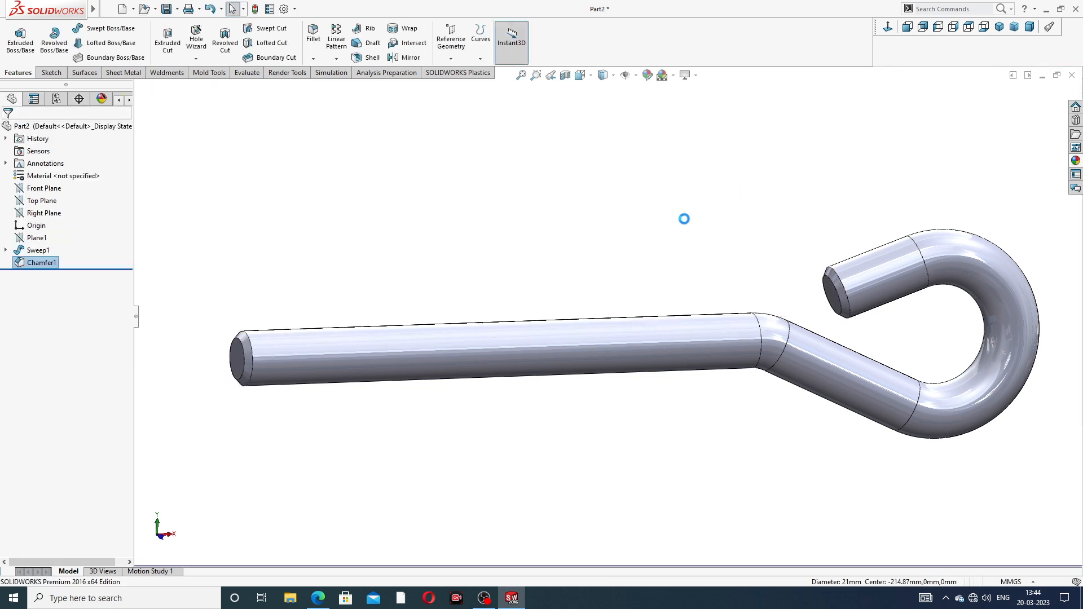
- Apply the polished nickel appearance from the metal library to the whole bolt
scroll(684, 252, up, 3)
middle_drag(720, 245, 691, 207)
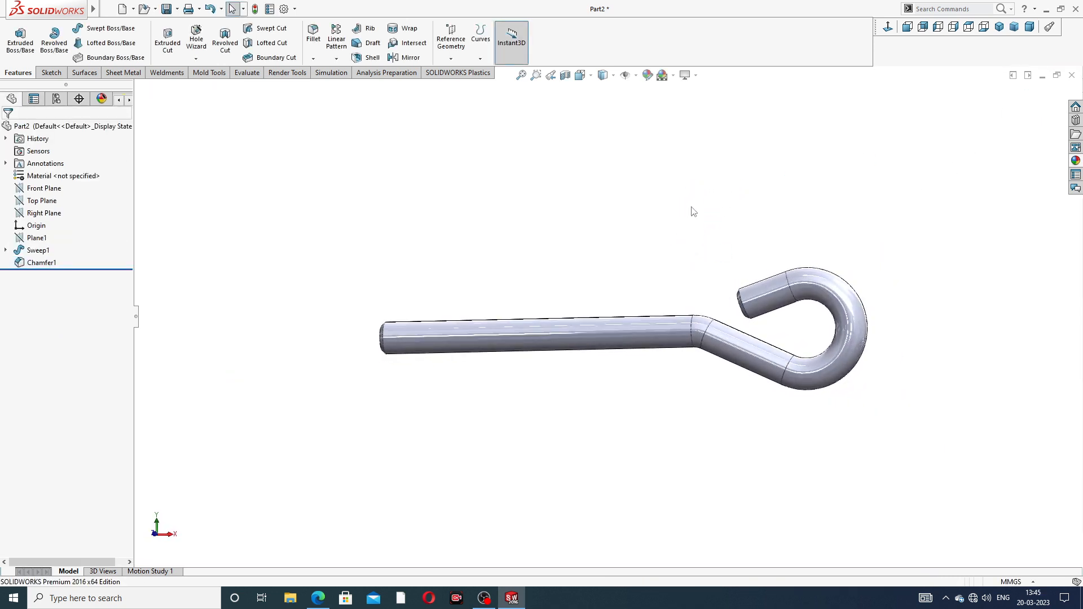
click(1075, 160)
double_click(998, 359)
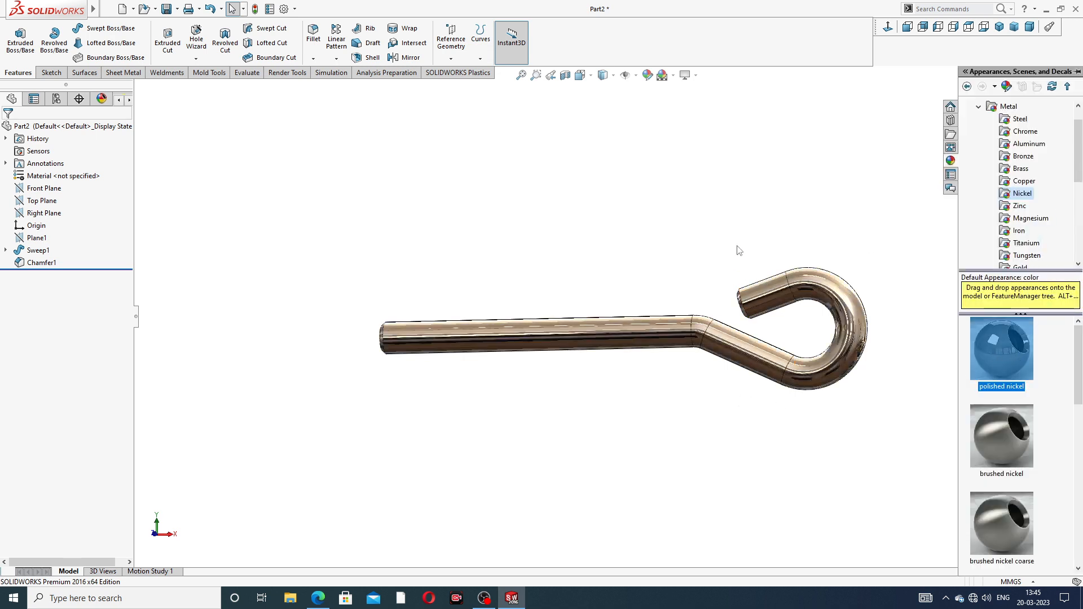
click(644, 335)
middle_drag(644, 335, 578, 386)
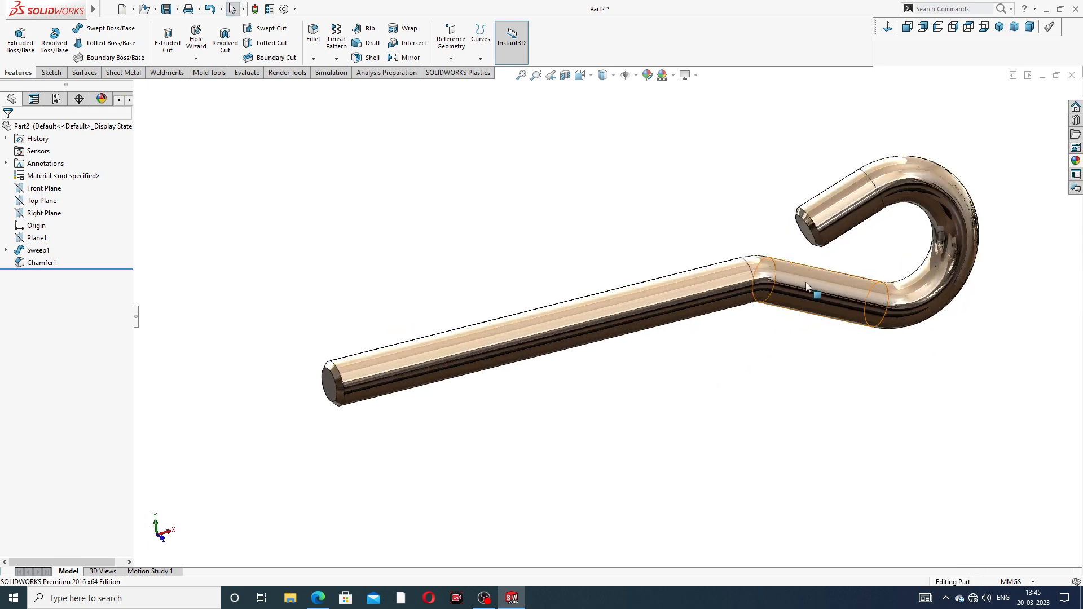
- Check the thread details in the browser's drawing PDF and start a SOLIDWORKS Thread on the outer chamfer edge at the straight end
scroll(790, 285, down, 2)
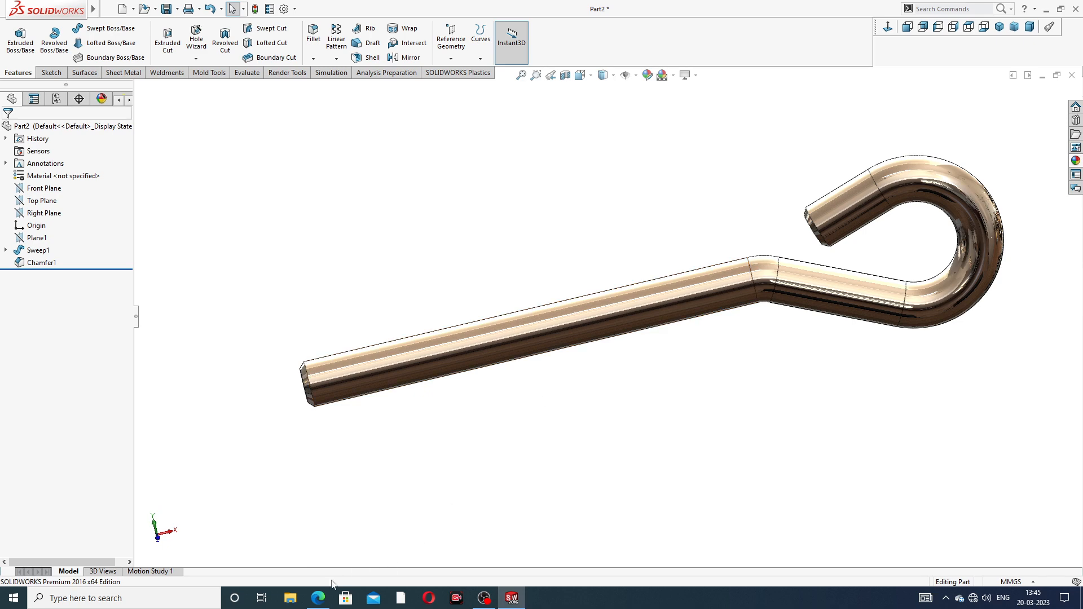
click(318, 598)
click(196, 59)
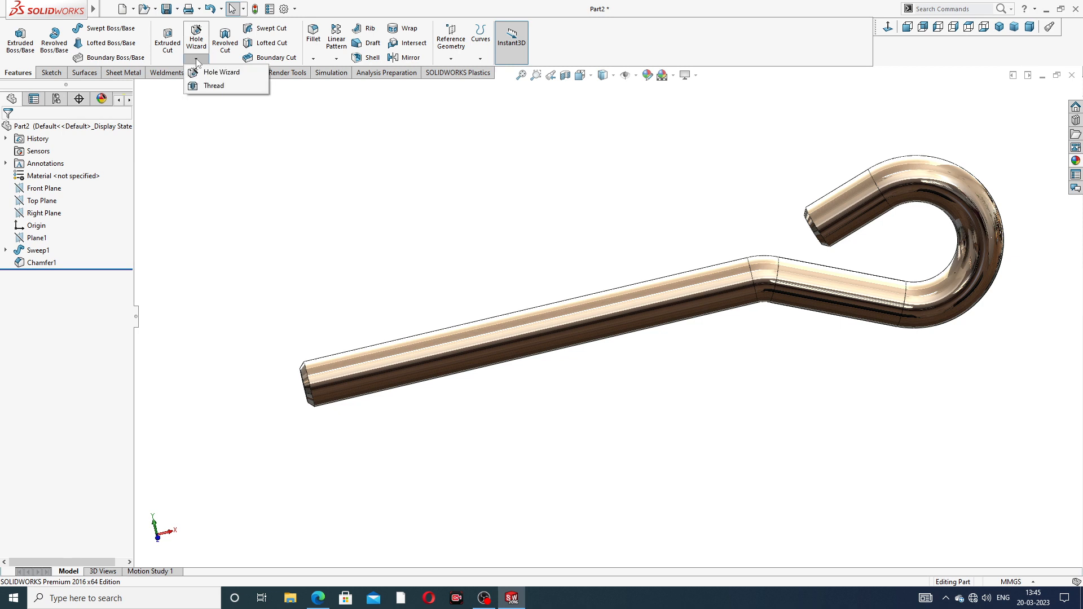
click(217, 85)
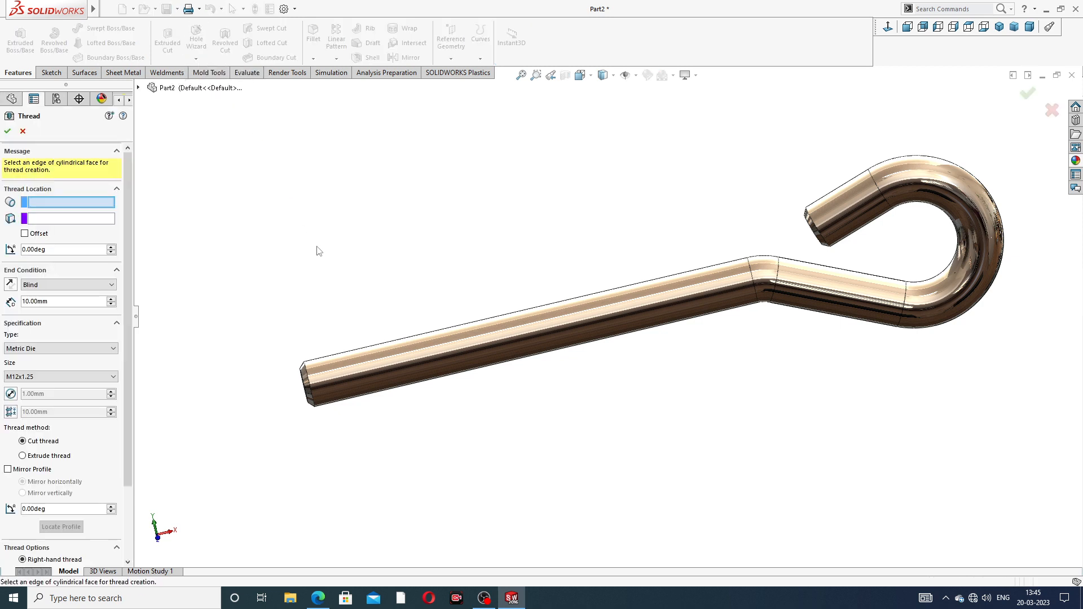
scroll(338, 251, up, 2)
middle_drag(403, 260, 411, 361)
scroll(446, 344, down, 3)
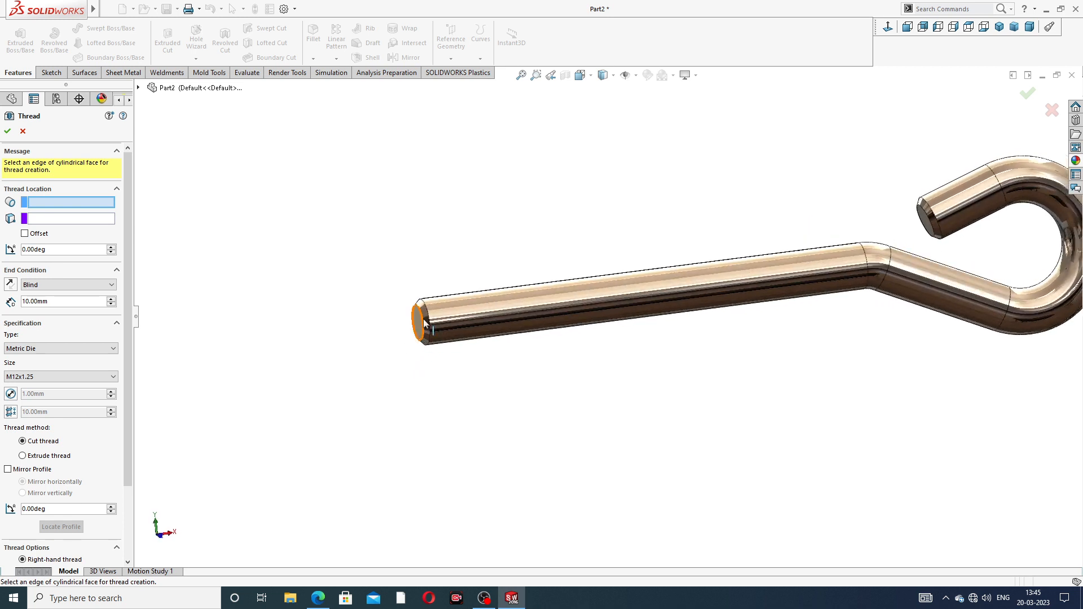
scroll(371, 330, down, 2)
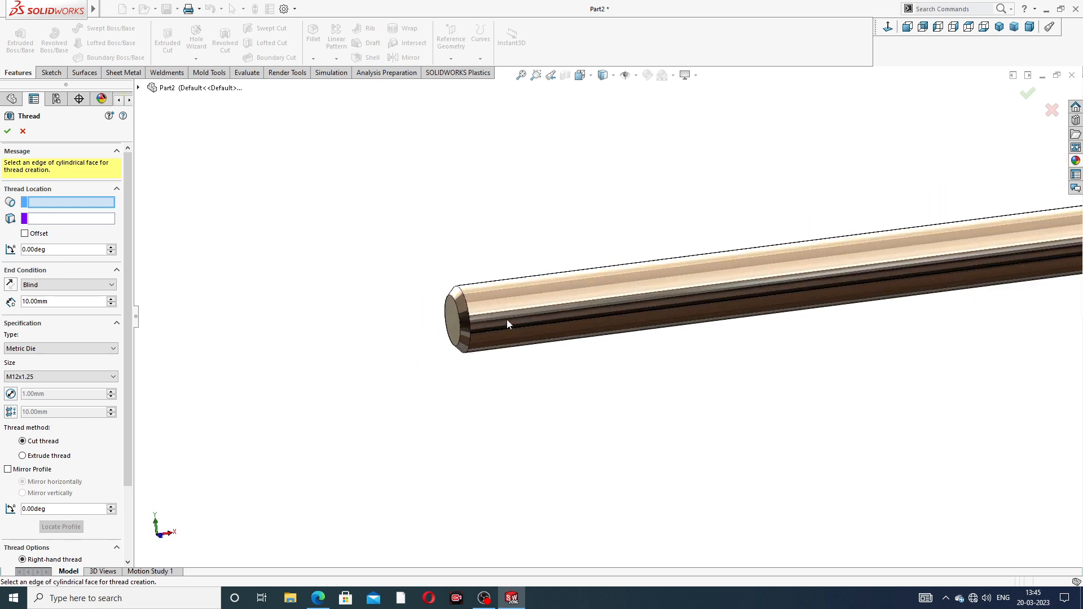
click(467, 305)
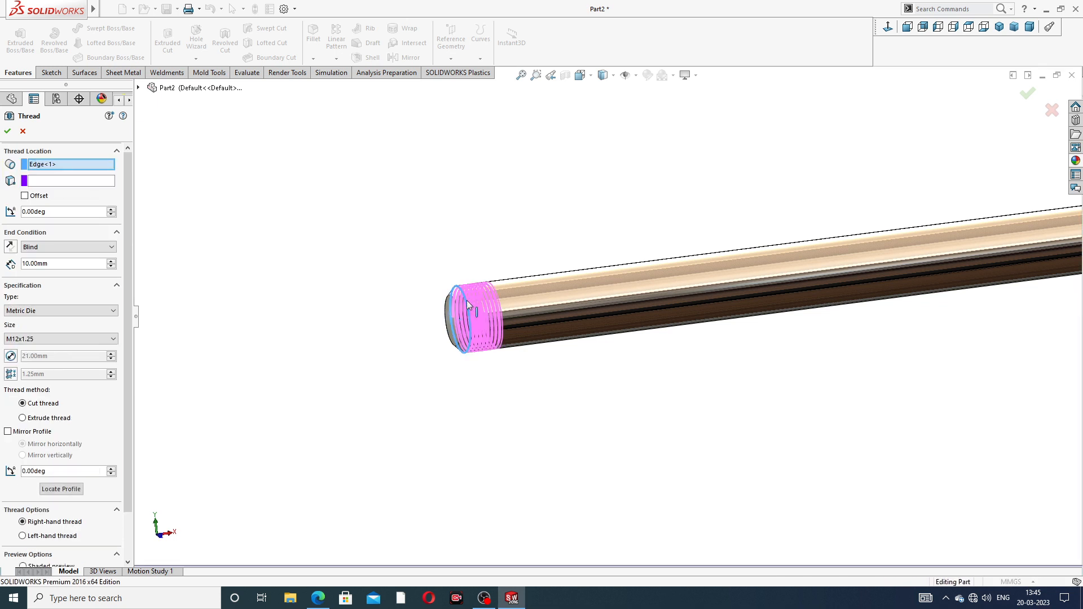
- Set the thread's blind depth to 126 mm and its Metric Die size to M27x3.0, checking the drawing PDF
double_click(62, 264)
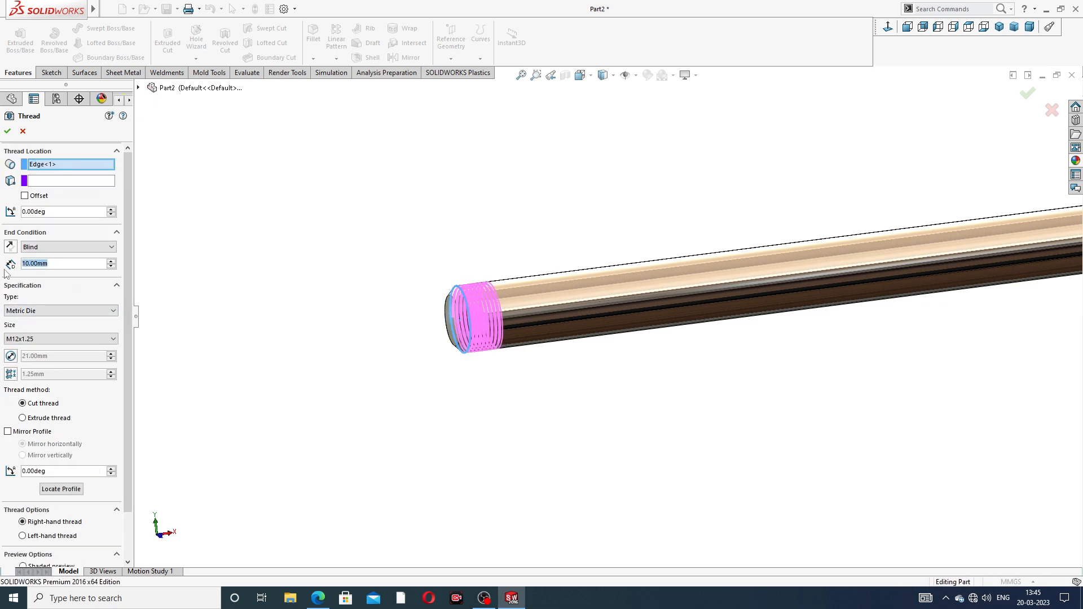
text(126)
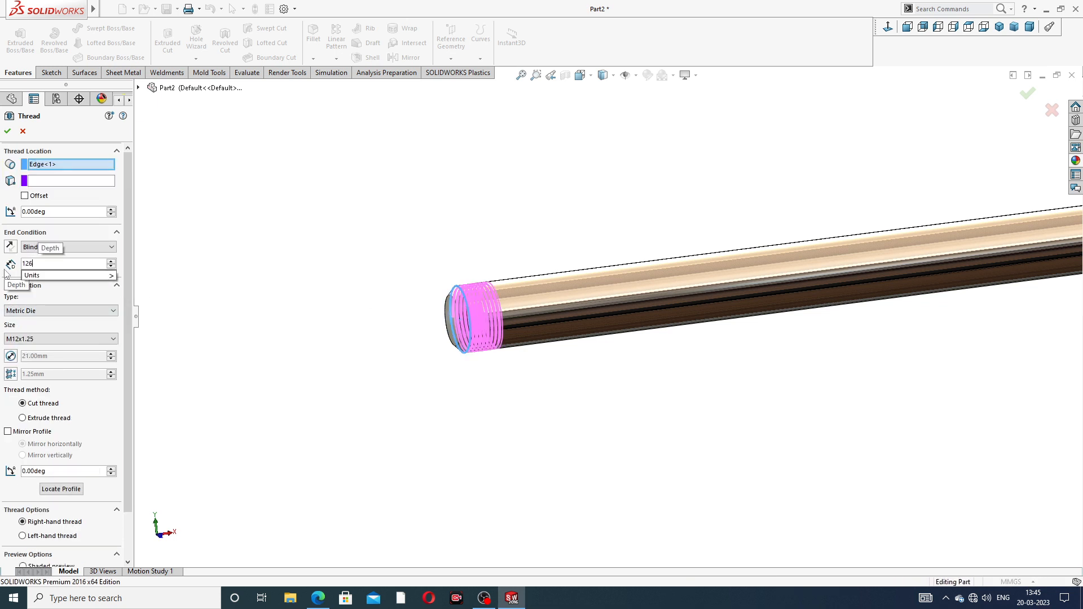
key(Return)
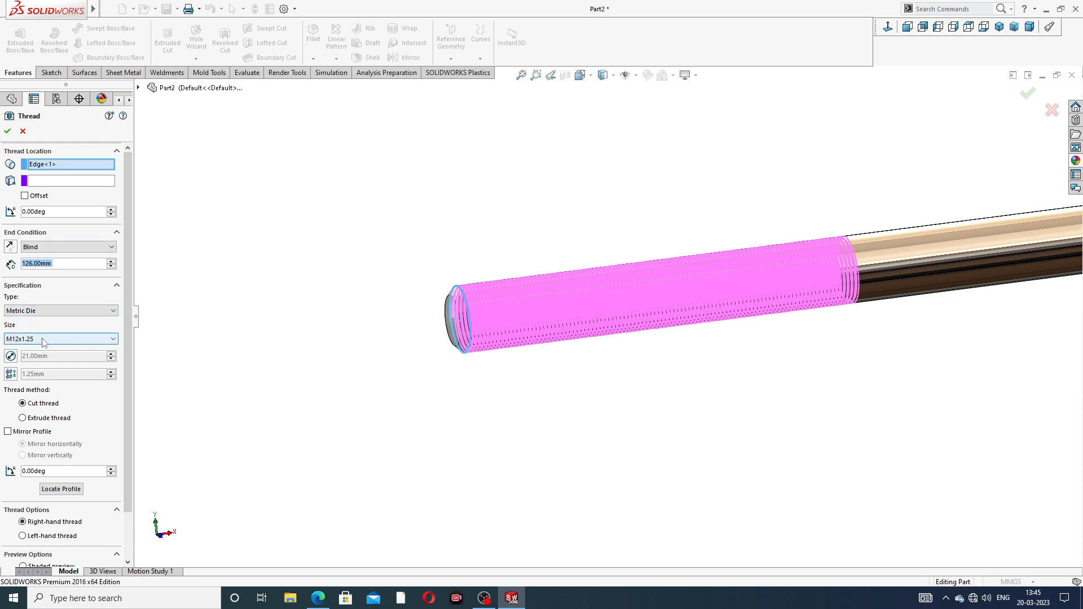
click(318, 598)
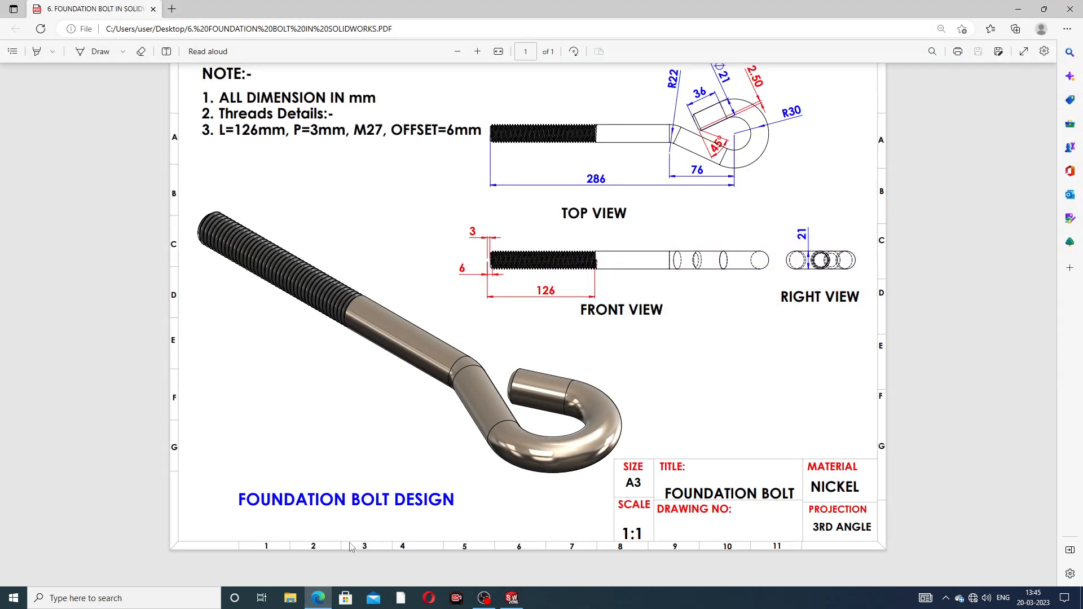
click(330, 594)
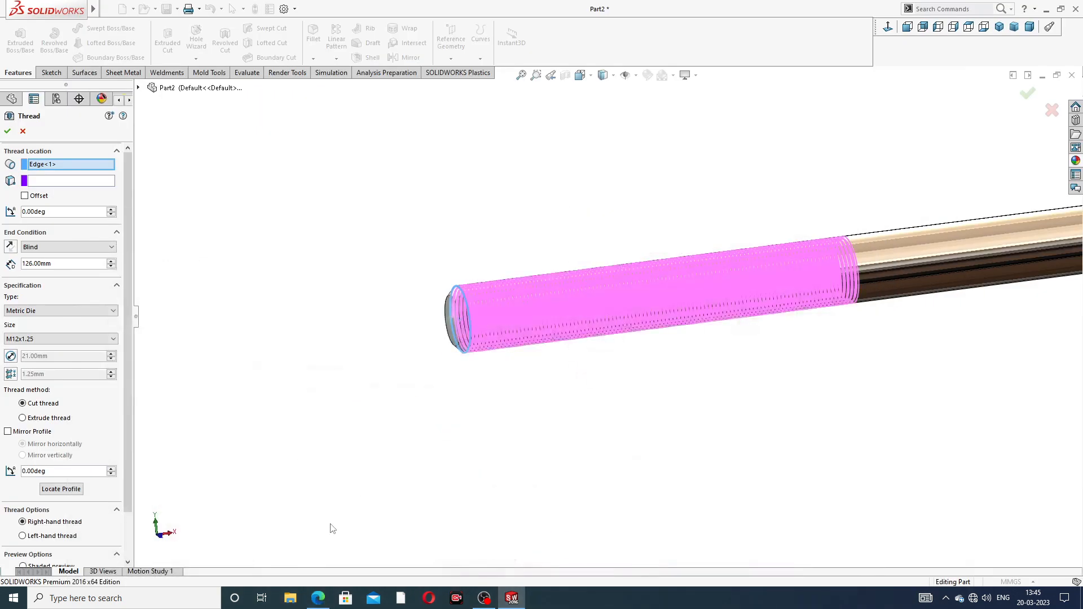
click(41, 338)
scroll(55, 440, down, 3)
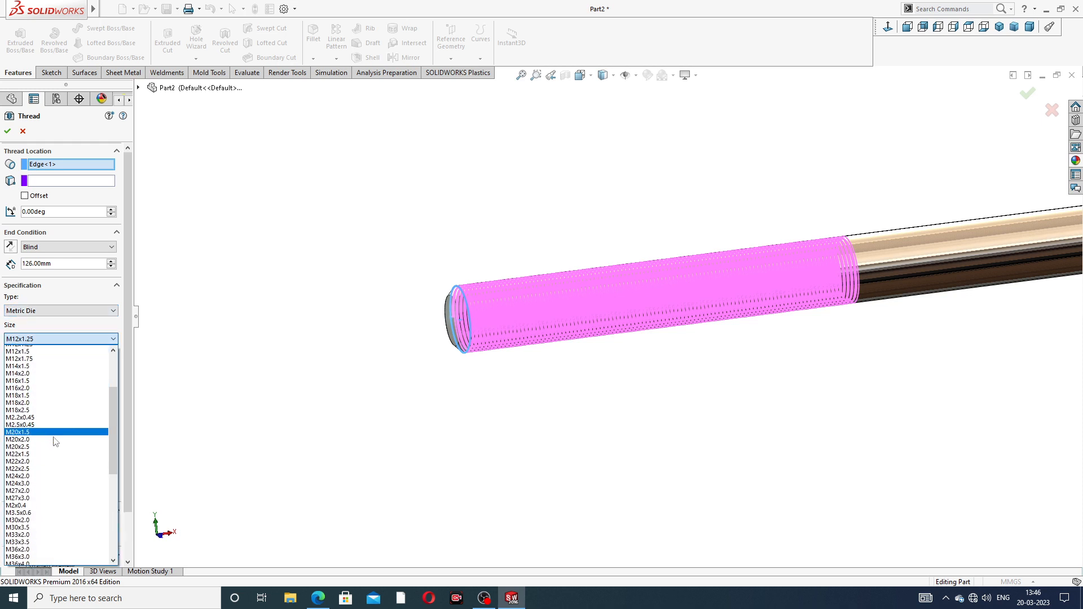
scroll(54, 433, down, 1)
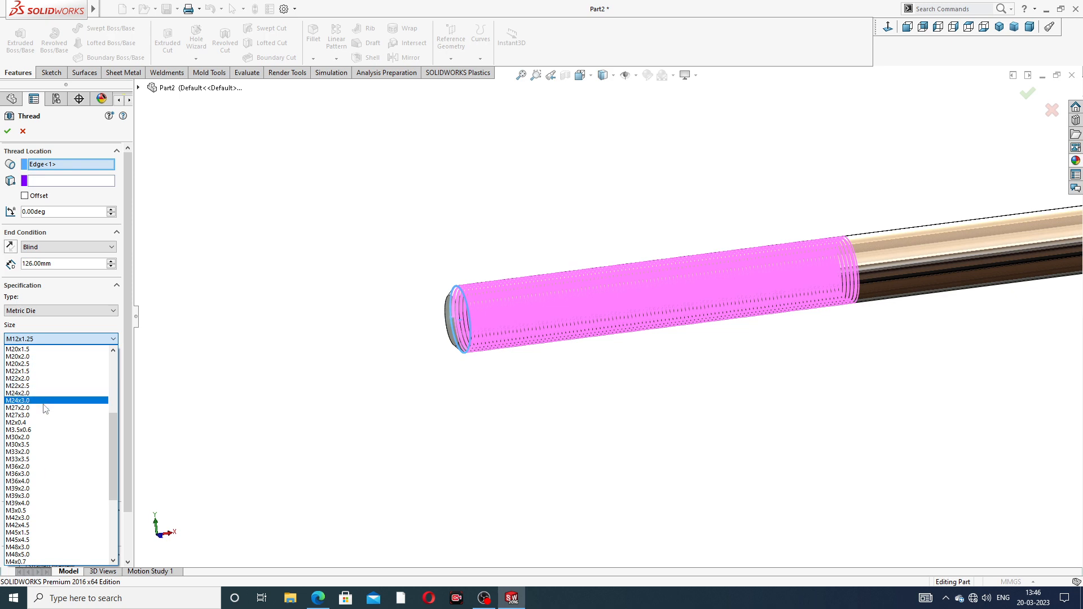
click(44, 416)
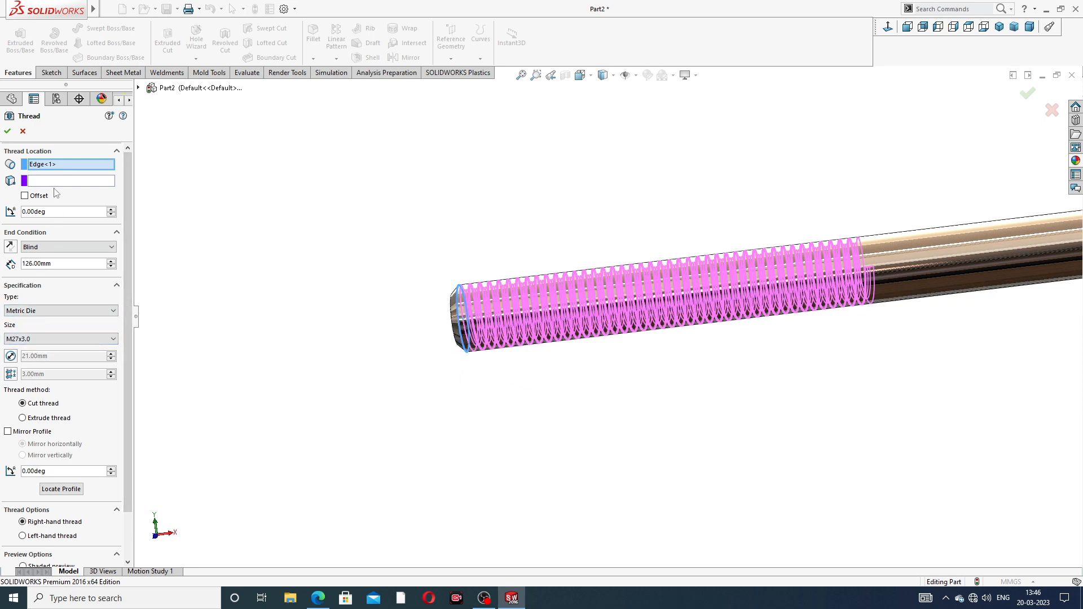
- Offset the thread start by 6 mm with the offset direction reversed past the bolt end, and create the right-hand cut thread
click(24, 196)
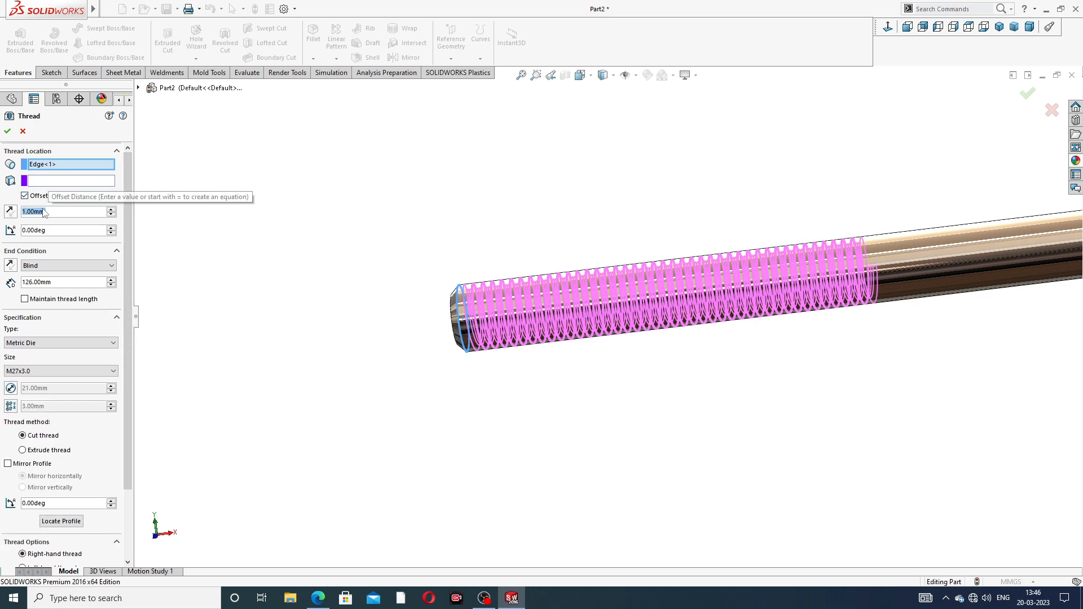
text(6)
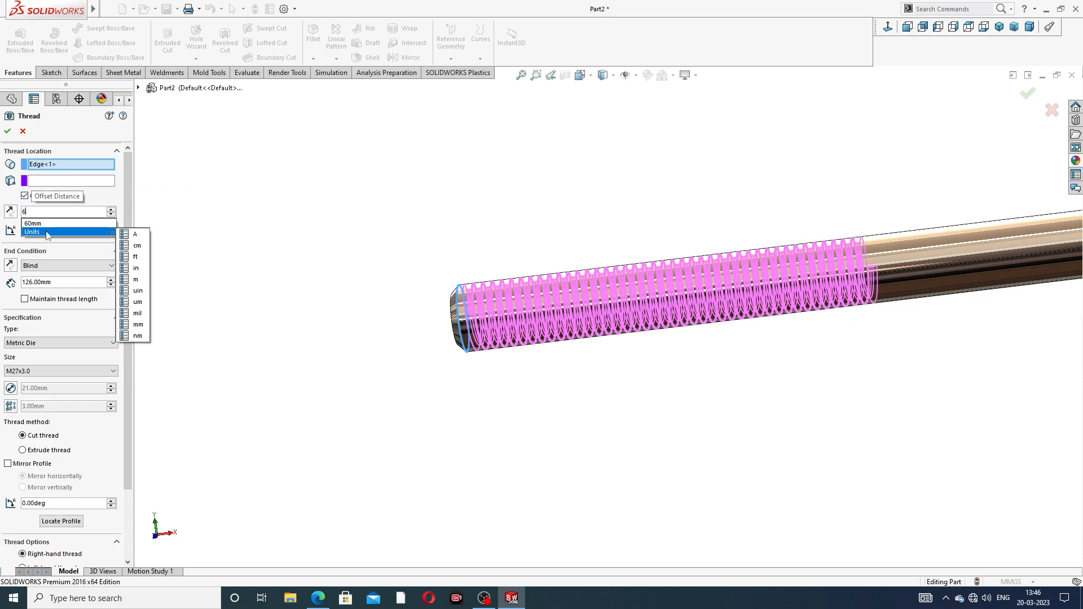
key(Return)
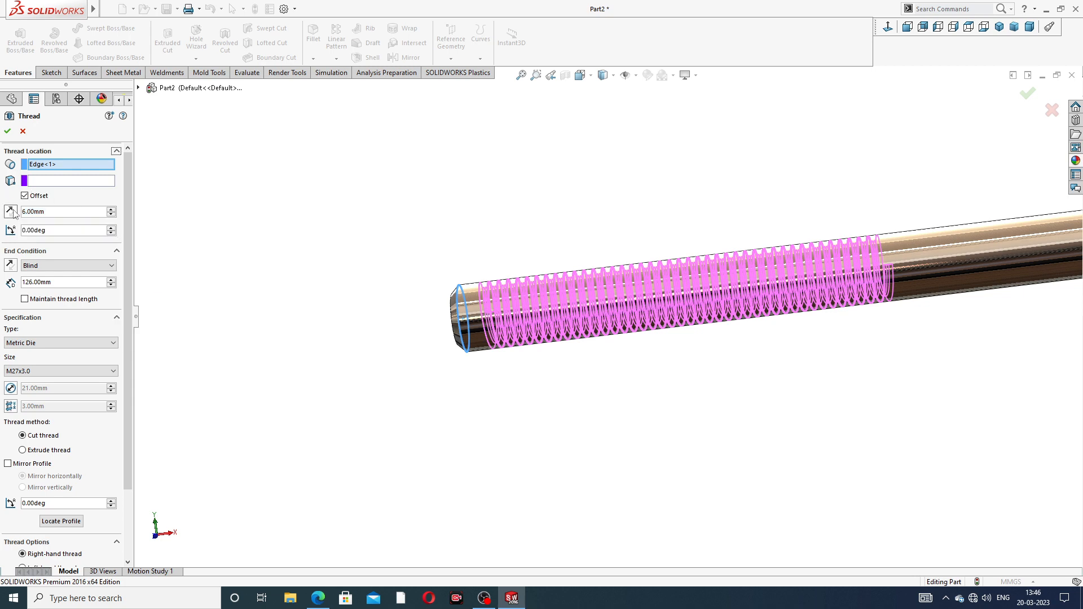
click(11, 212)
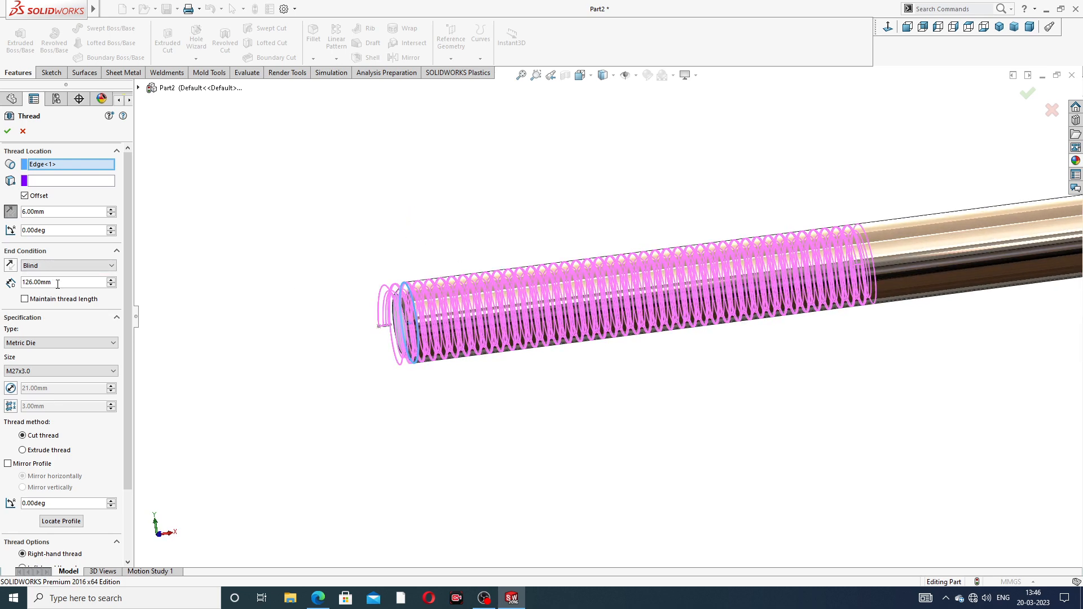
click(318, 599)
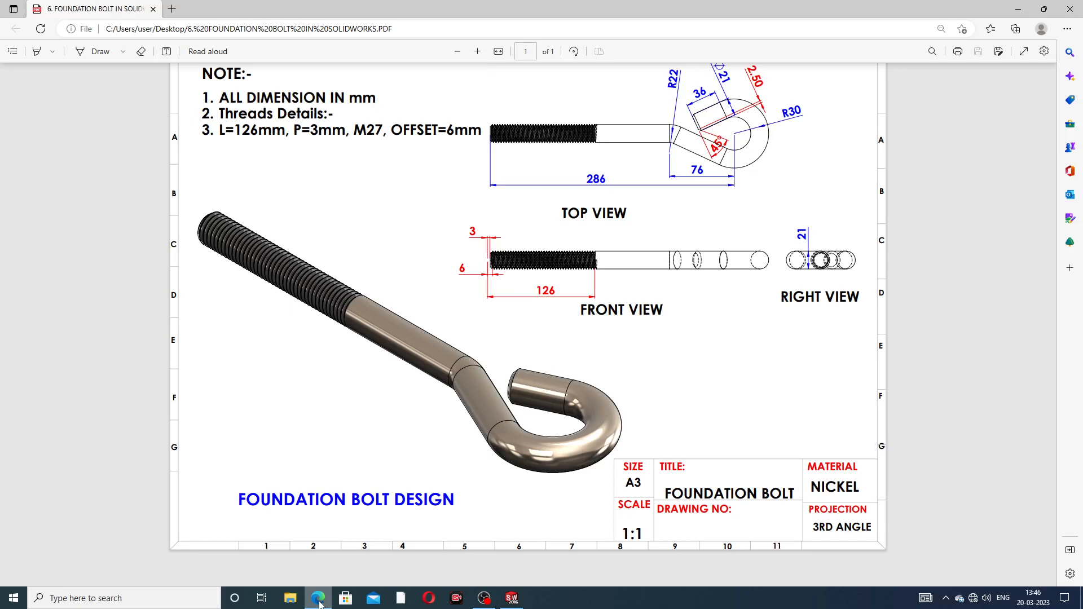
click(319, 599)
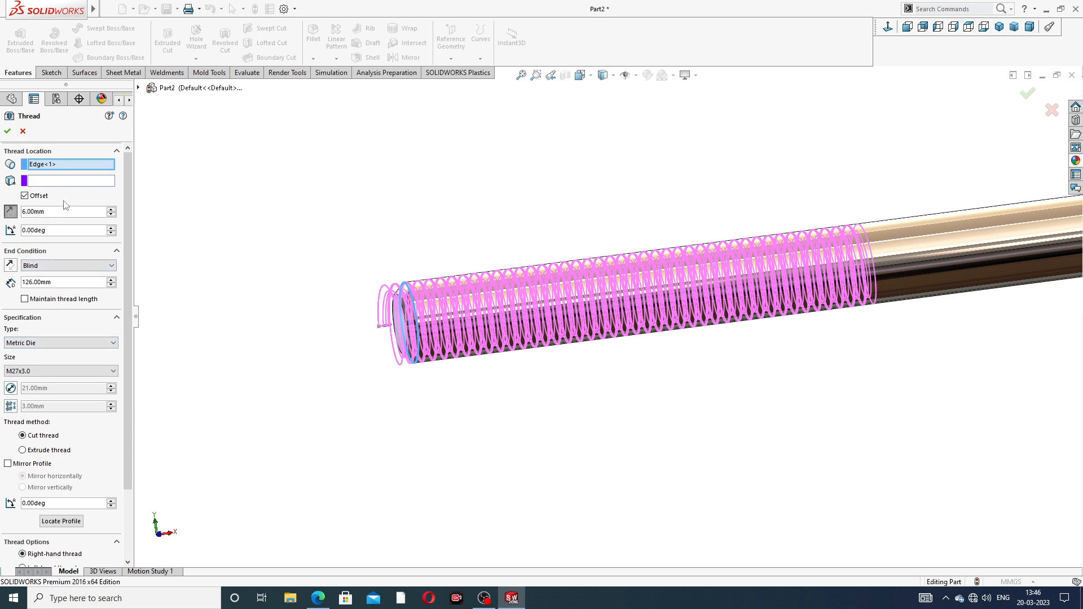
scroll(125, 218, down, 3)
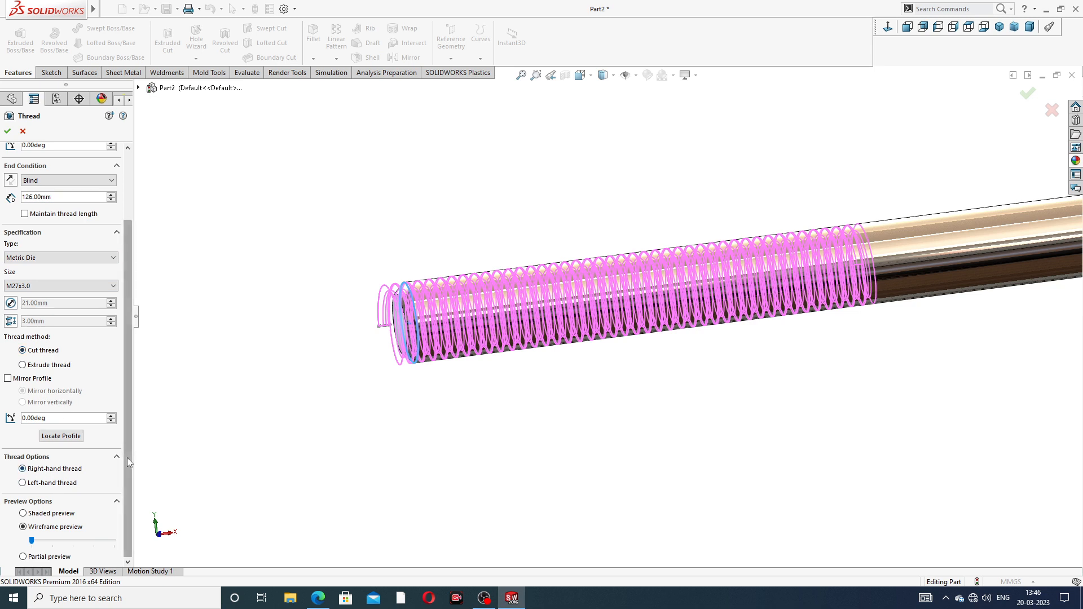
click(8, 131)
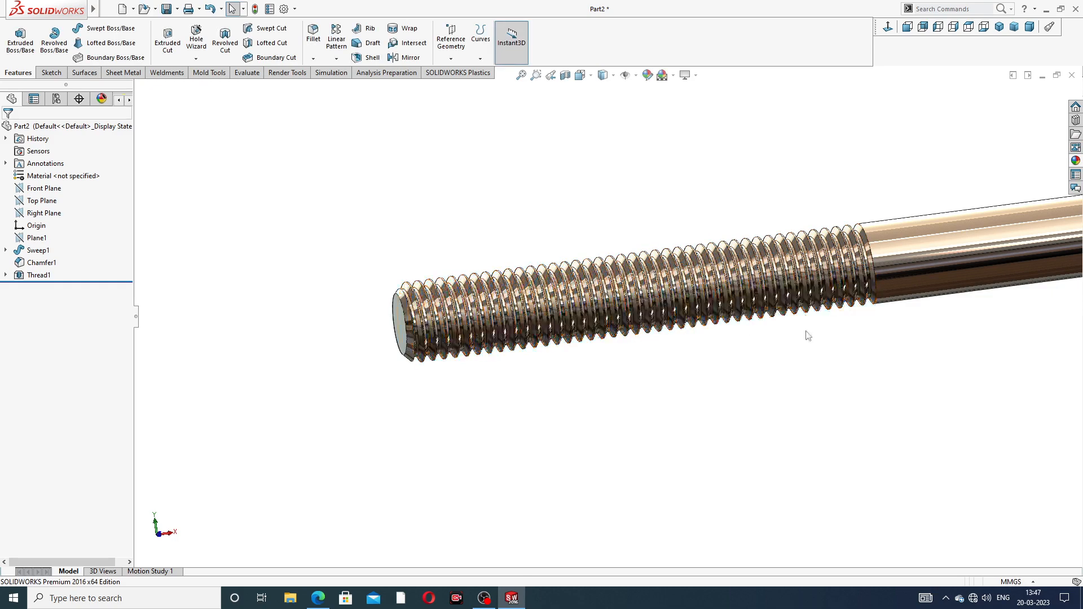
- Recolour the thread feature grey, RGB 128, 128, 128, leaving the rest of the bolt in polished nickel
scroll(807, 331, up, 2)
scroll(854, 283, up, 3)
middle_drag(854, 283, 864, 251)
scroll(736, 296, down, 5)
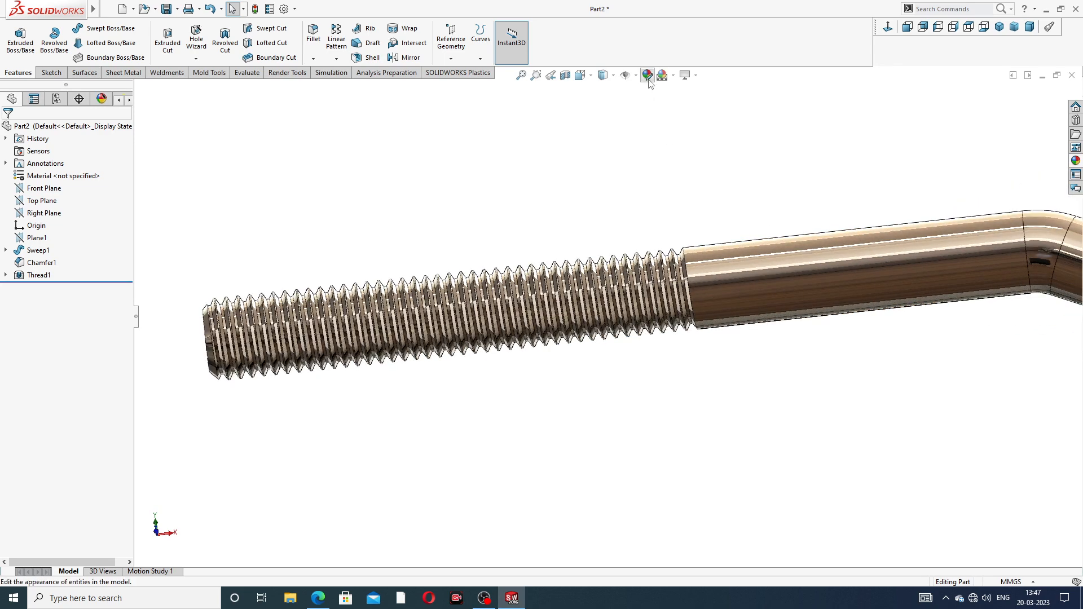
click(44, 276)
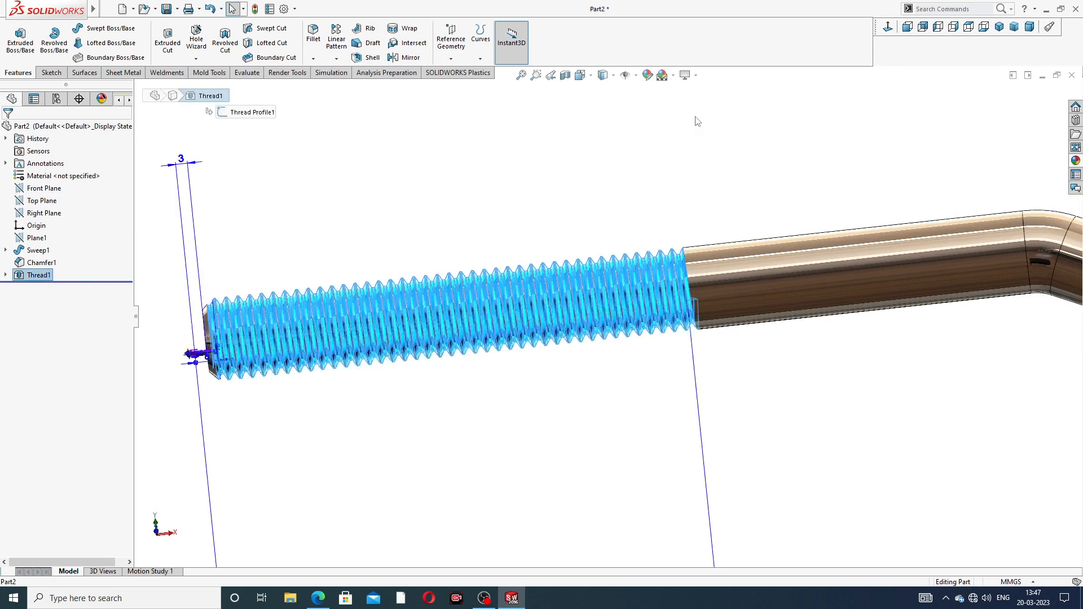
click(648, 76)
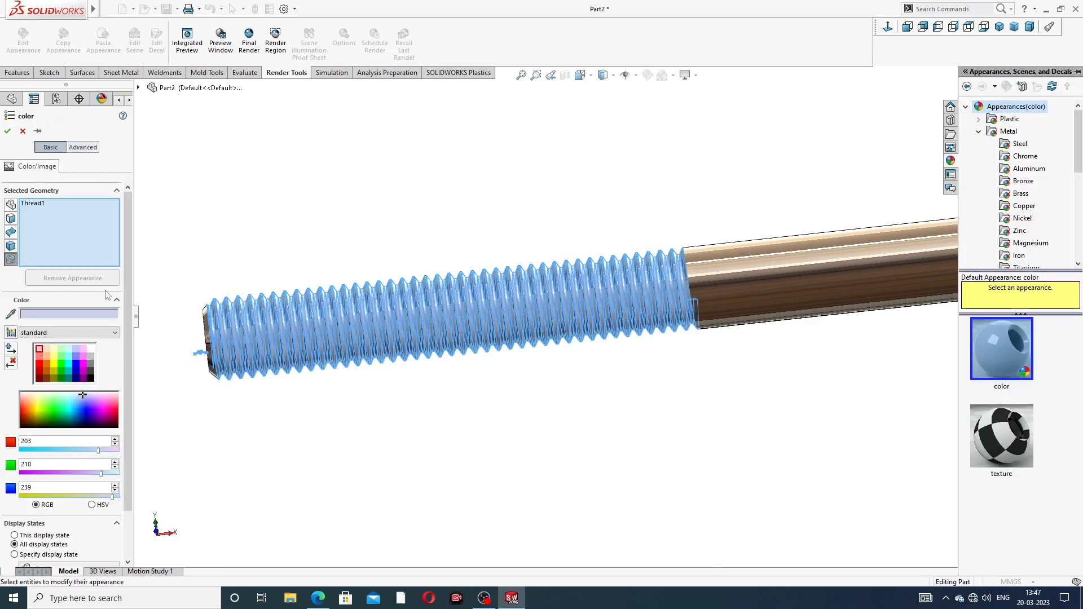
click(90, 364)
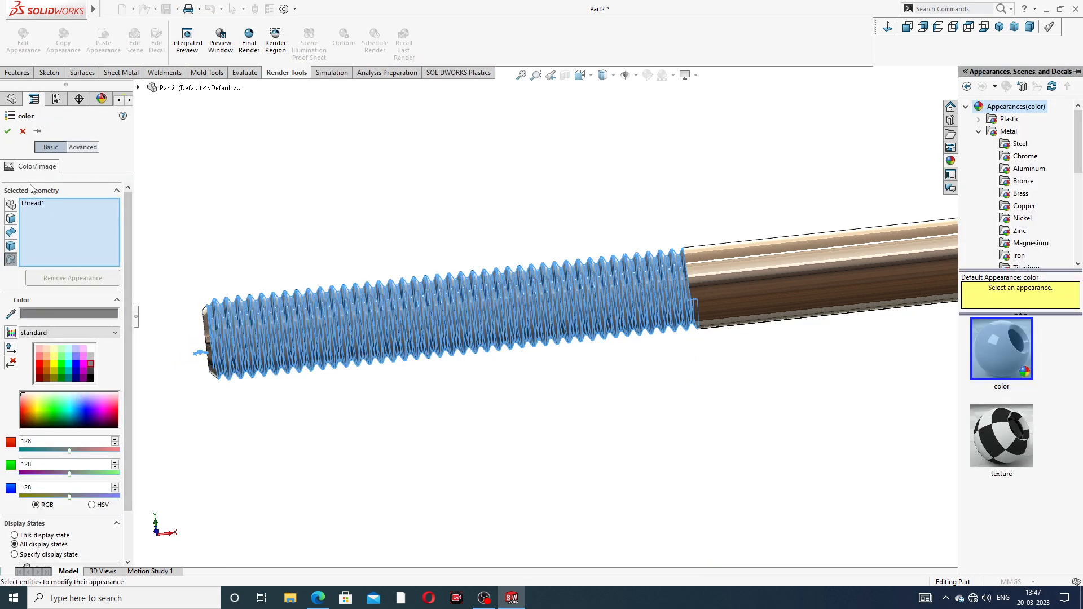
click(9, 138)
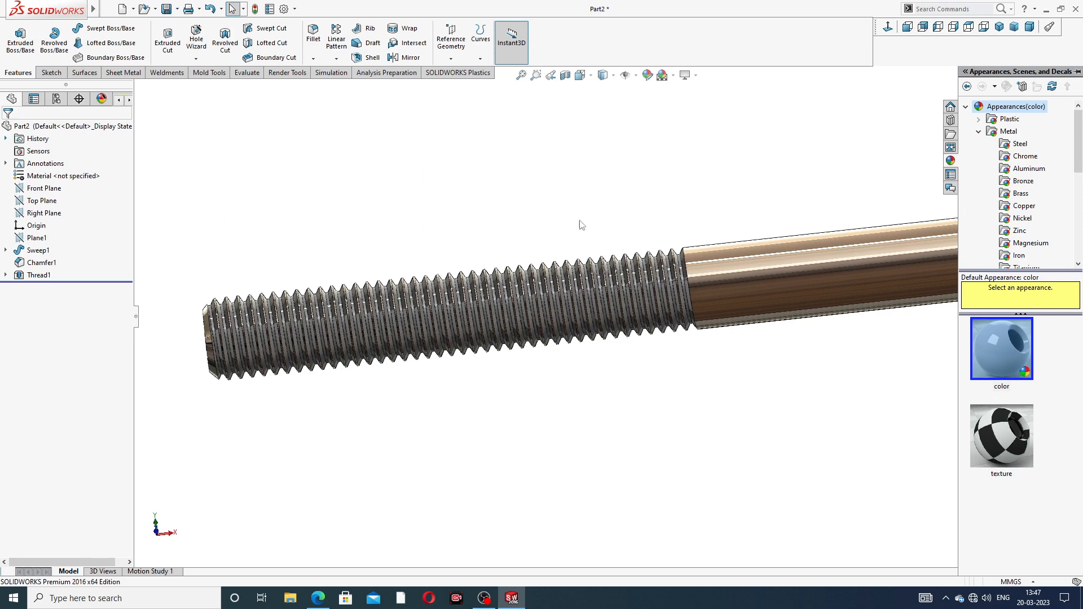
- Examine the finished bolt from several angles, checking the grey thread up close and the hooked body as a whole
scroll(627, 218, up, 2)
scroll(719, 305, up, 3)
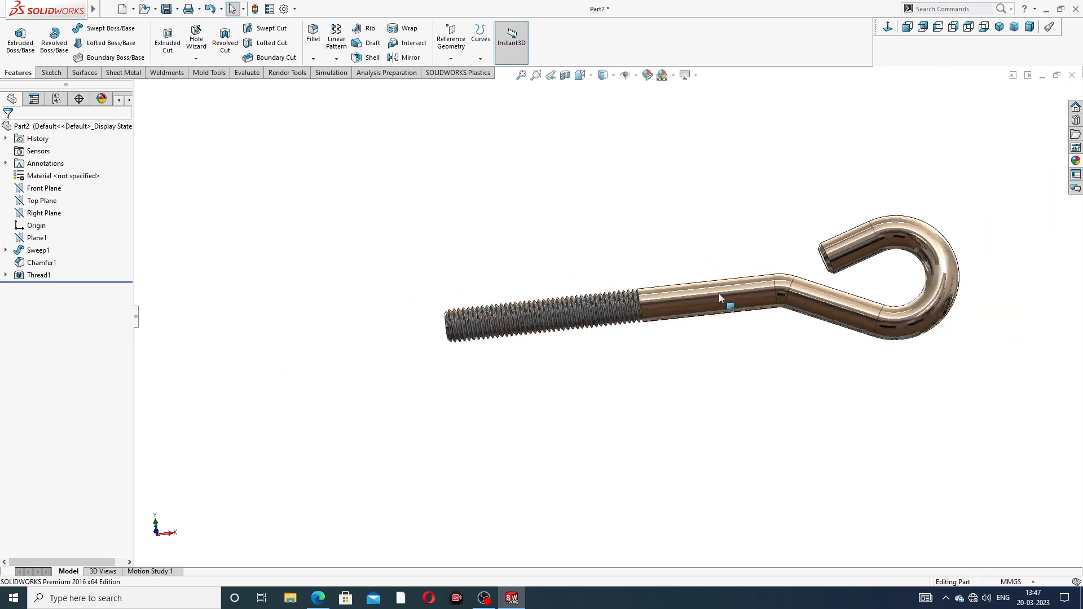
middle_drag(719, 294, 670, 362)
scroll(647, 350, down, 2)
scroll(646, 350, down, 4)
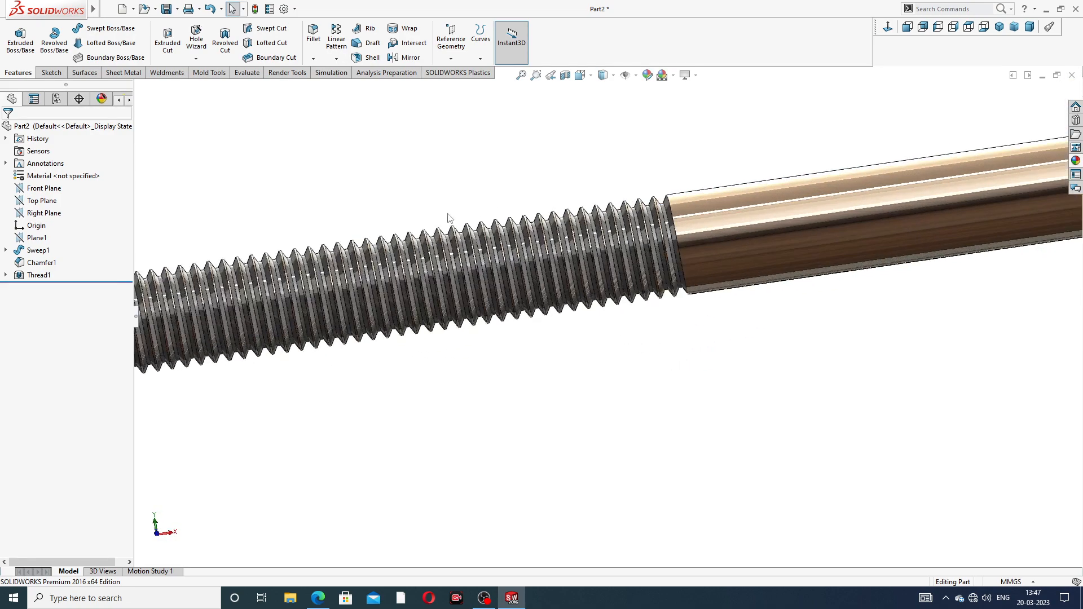
scroll(705, 249, up, 6)
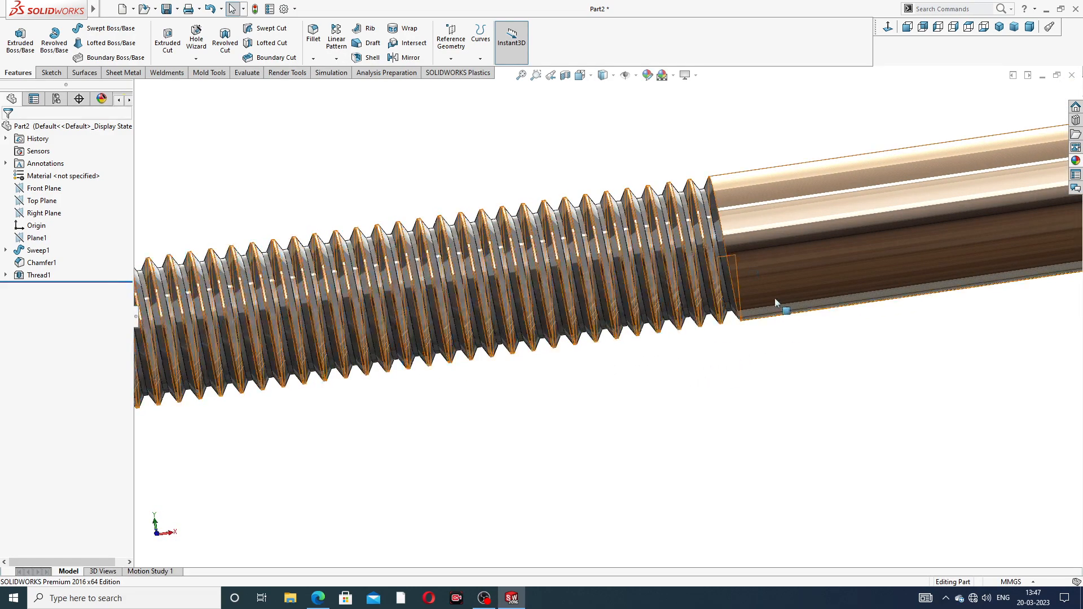
scroll(788, 309, up, 3)
mouse_move(866, 339)
middle_down()
mouse_move(894, 382)
mouse_move(885, 383)
mouse_move(877, 339)
middle_up()
scroll(880, 338, down, 3)
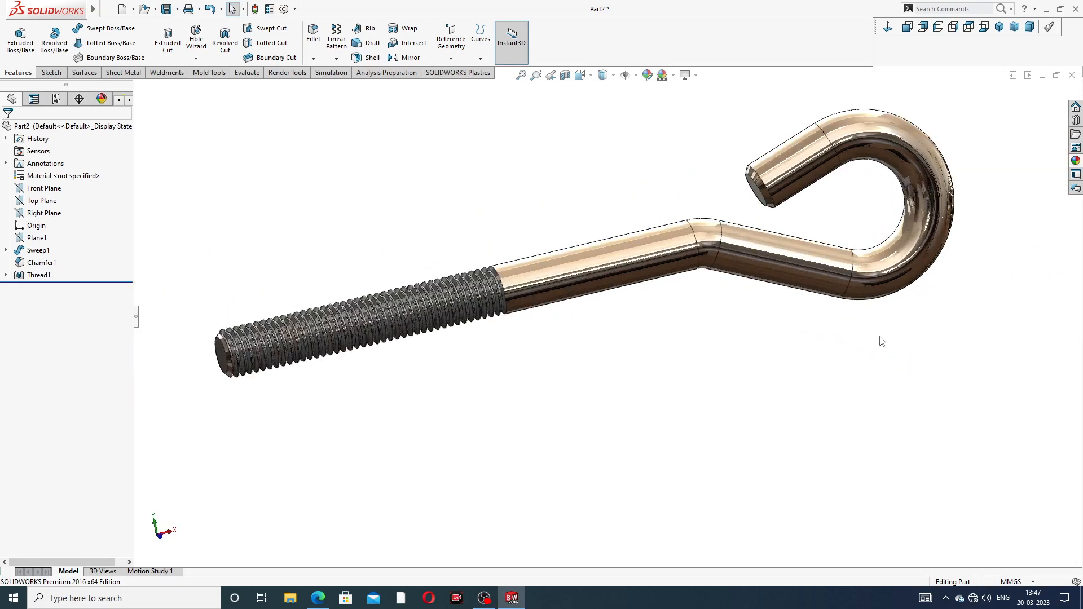
scroll(635, 205, up, 1)
scroll(612, 204, down, 2)
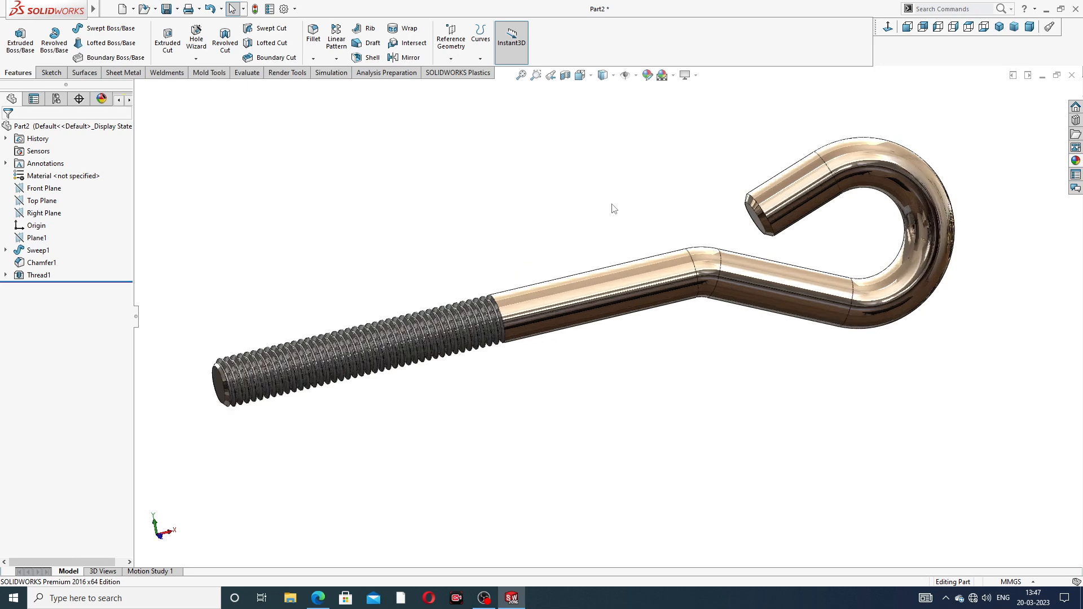
scroll(681, 257, up, 1)
middle_drag(931, 337, 874, 365)
scroll(689, 365, down, 1)
scroll(690, 366, up, 1)
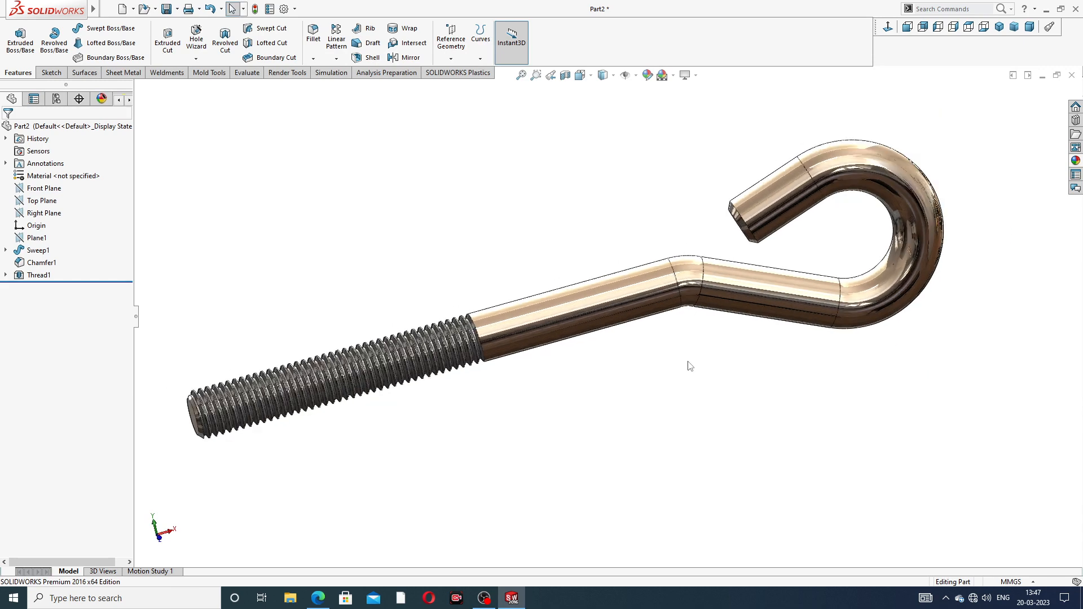